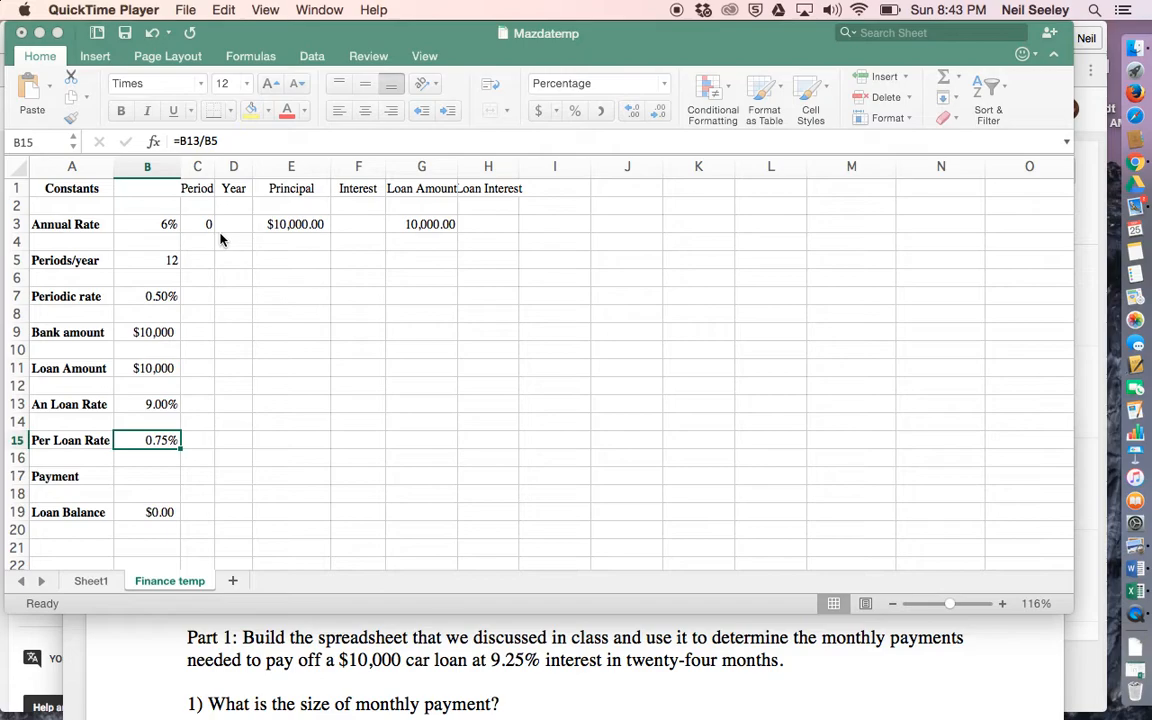
- Widen column G slightly so its Loan Amount heading fits
{"action": "left_click", "coordinate": [457, 170]}
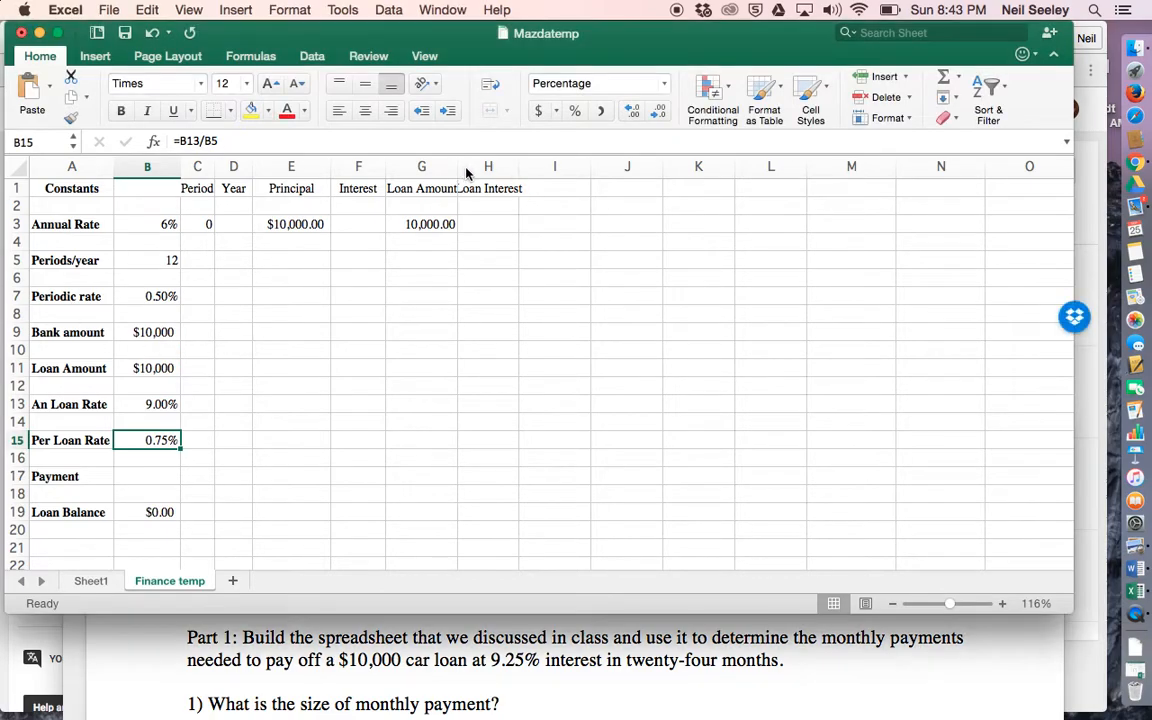
{"action": "left_click_drag", "start_coordinate": [459, 168], "coordinate": [471, 166]}
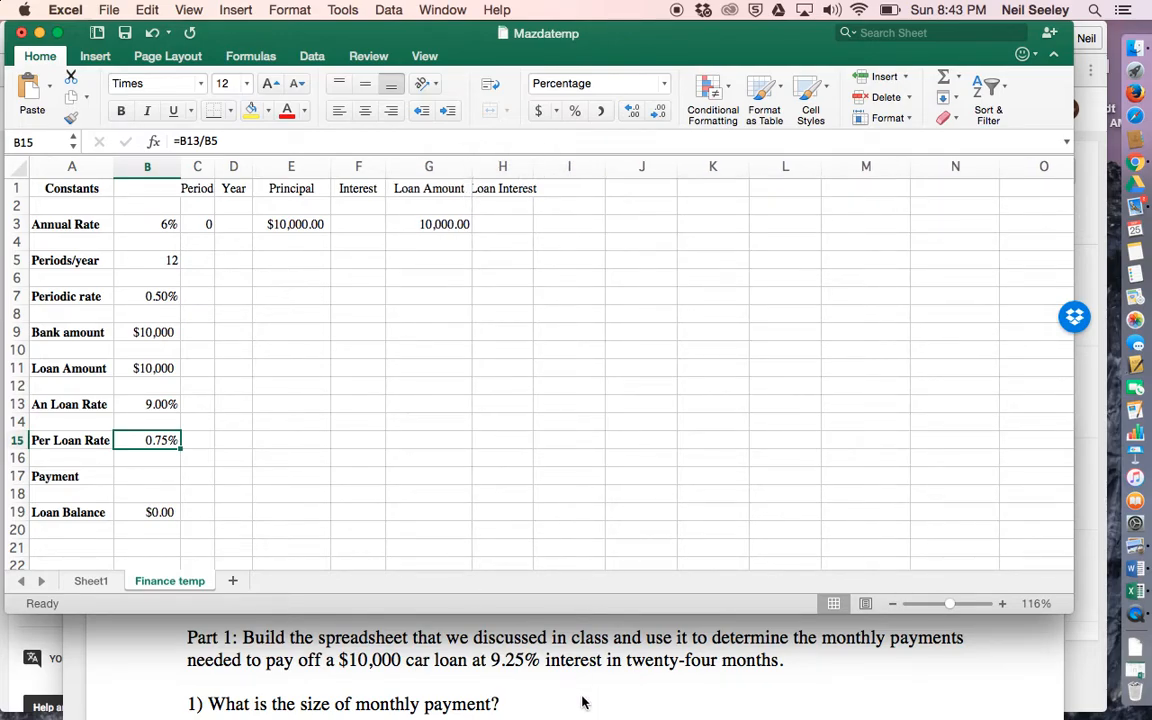
- In the Word lab document, change the car loan in Part 1 to $20,000 at 4.25% interest, save it, and return to the Excel workbook
{"action": "left_click", "coordinate": [641, 686]}
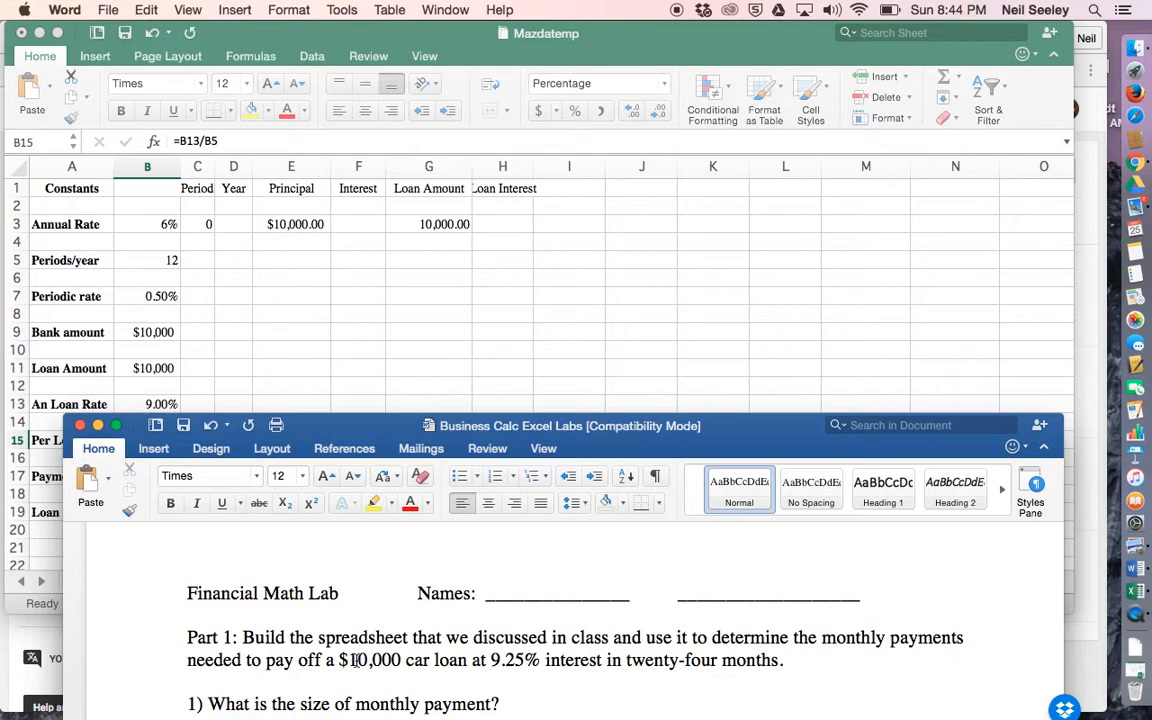
{"action": "left_click", "coordinate": [355, 660]}
{"action": "key", "text": "BackSpace"}
{"action": "type", "text": "2"}
{"action": "left_click", "coordinate": [521, 668]}
{"action": "key", "text": "BackSpace"}
{"action": "type", "text": "4"}
{"action": "left_click", "coordinate": [183, 429]}
{"action": "left_click", "coordinate": [263, 353]}
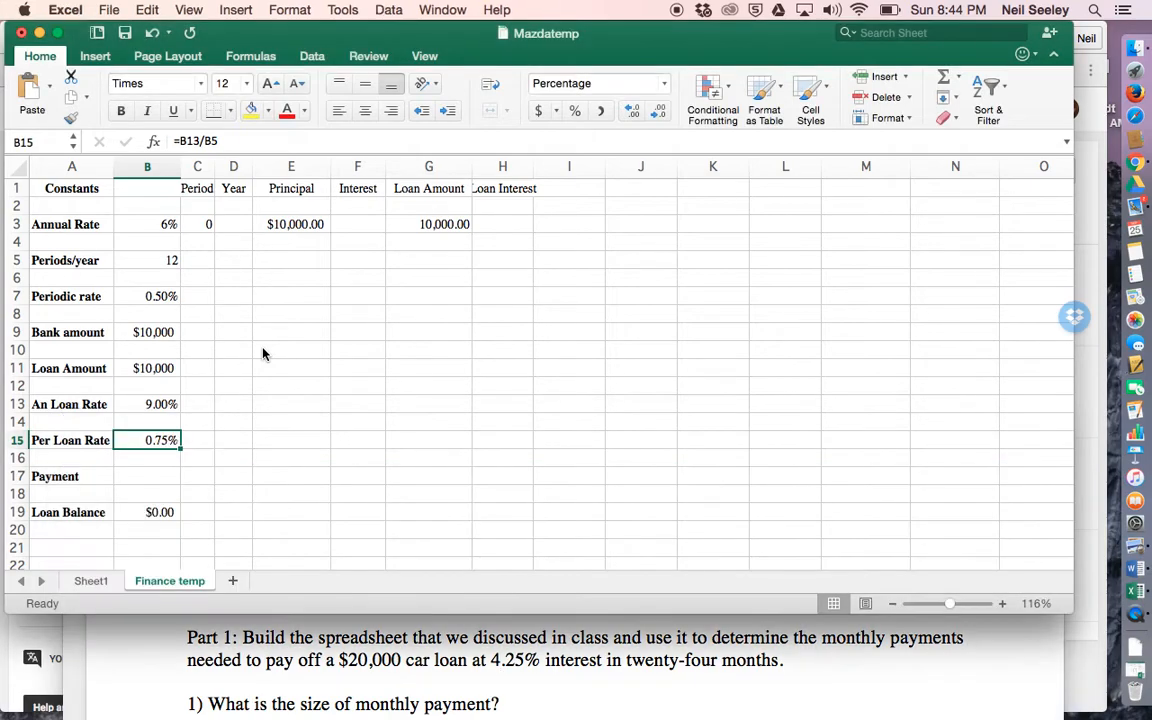
- Check the starting Principal and Loan Amount formulas, and set both the Loan Amount and Bank amount constants to 20000
{"action": "left_click", "coordinate": [283, 225]}
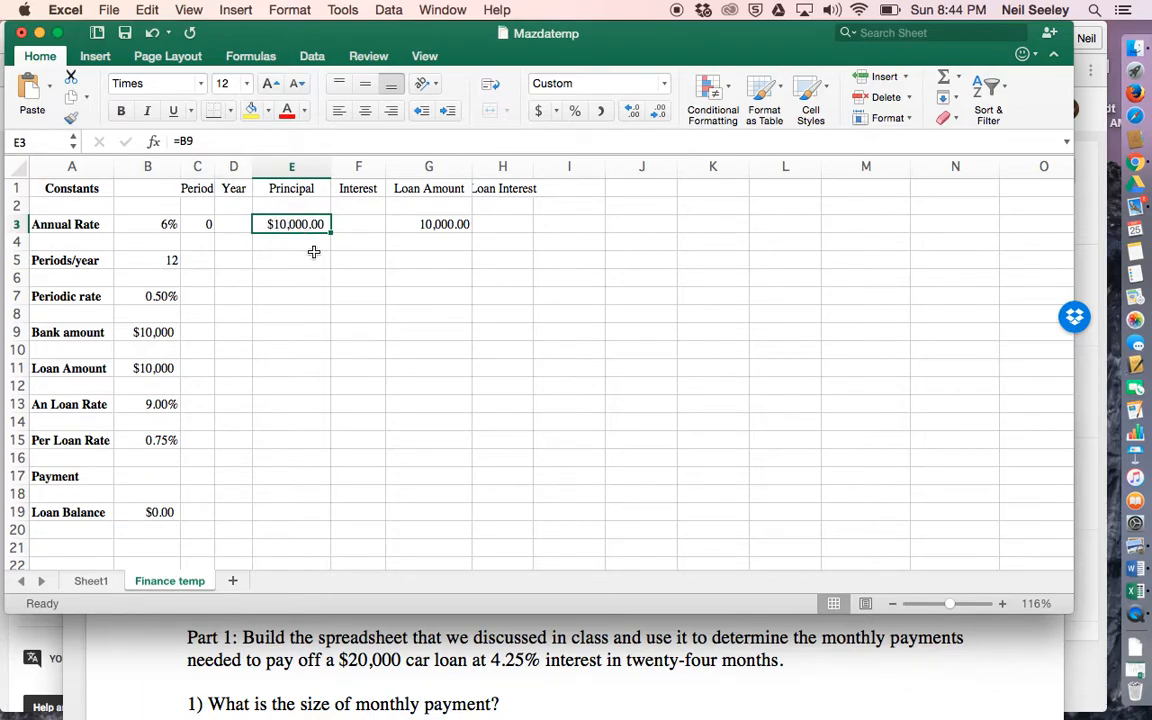
{"action": "left_click", "coordinate": [425, 222]}
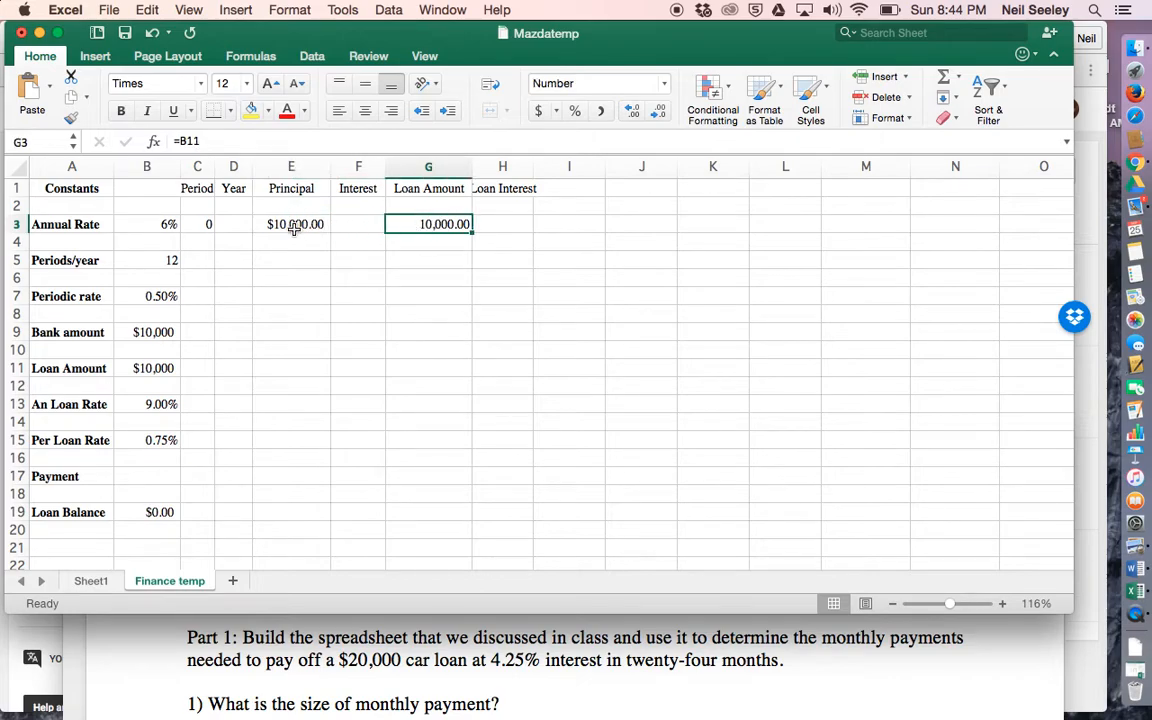
{"action": "left_click", "coordinate": [290, 228]}
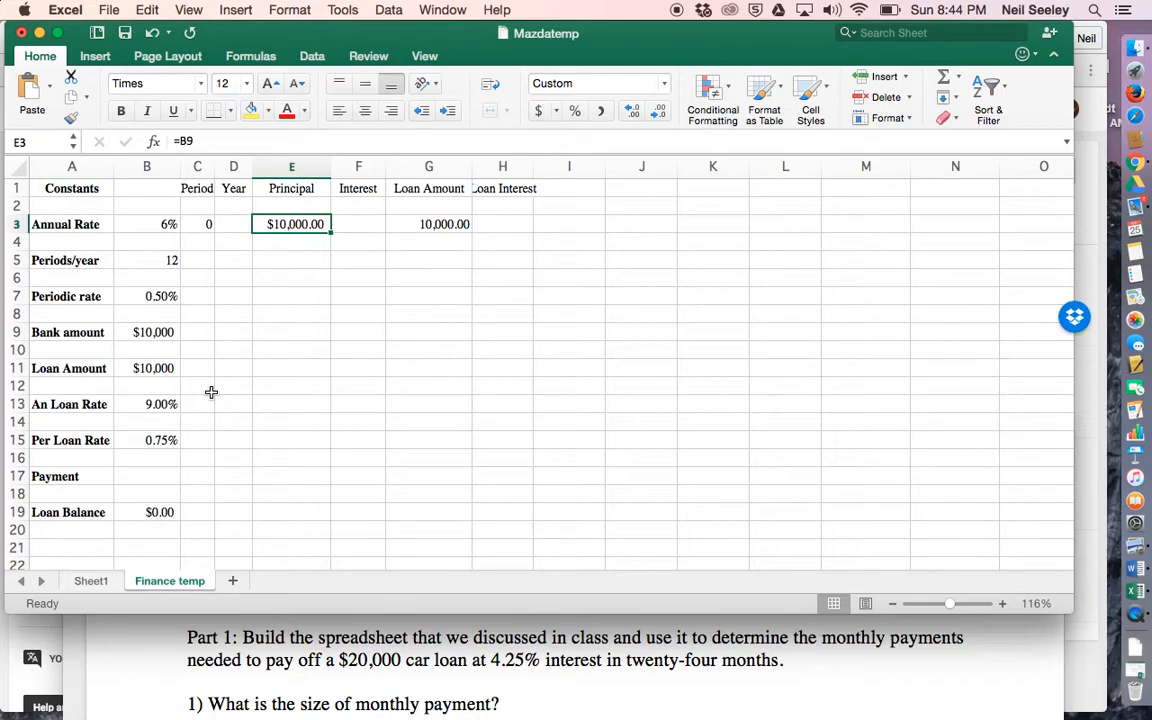
{"action": "left_click", "coordinate": [157, 331]}
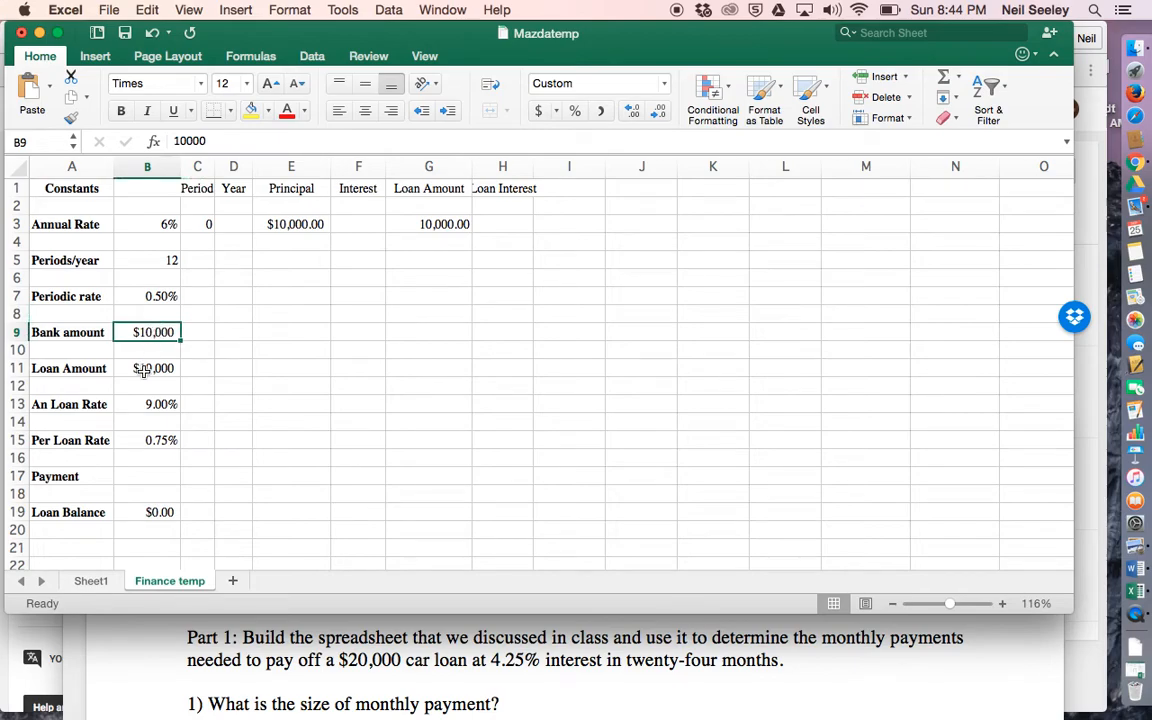
{"action": "left_click", "coordinate": [143, 370]}
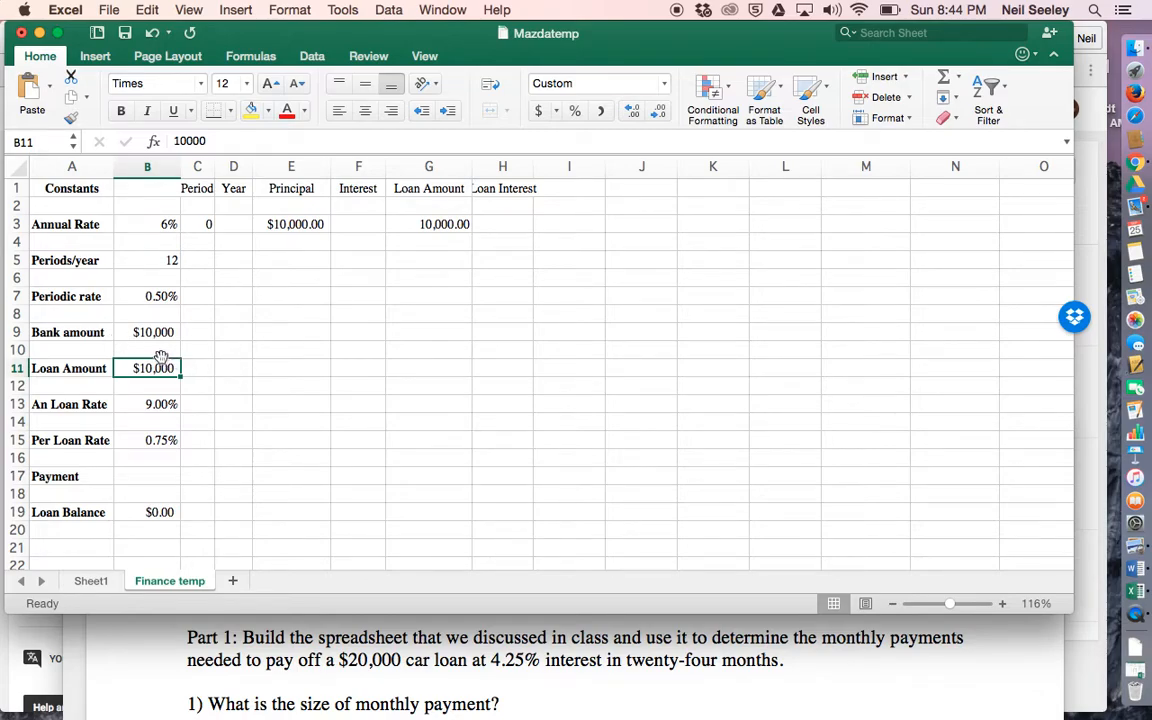
{"action": "type", "text": "20000"}
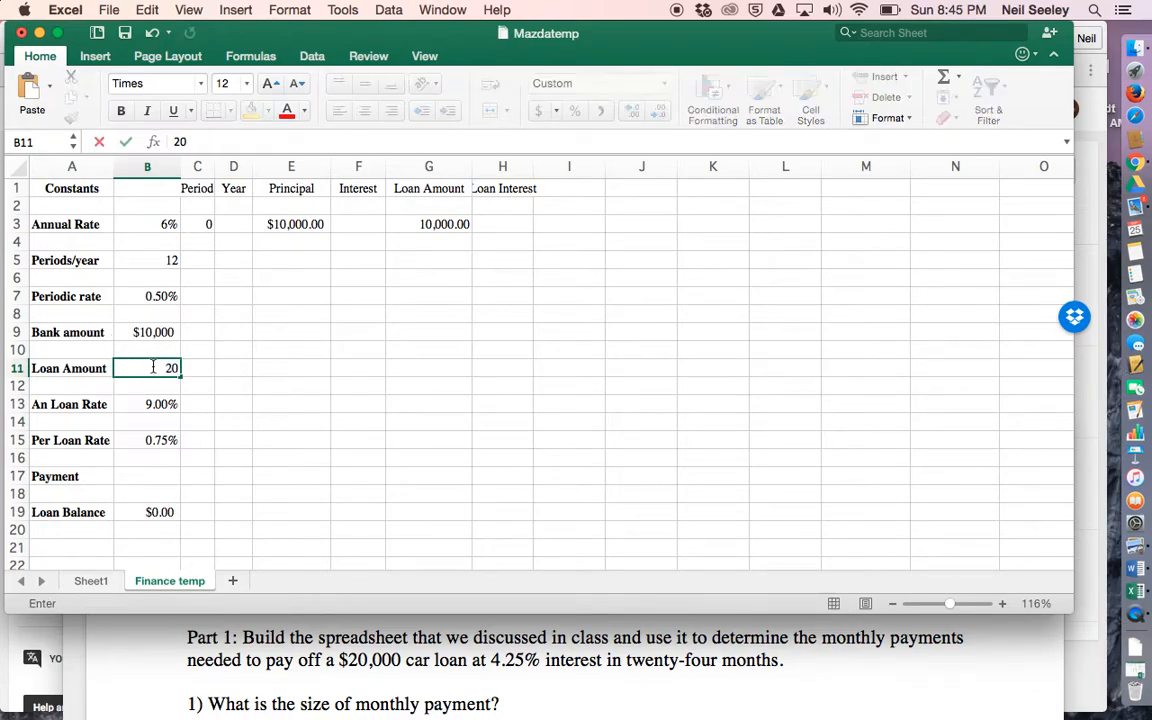
{"action": "key", "text": "Return"}
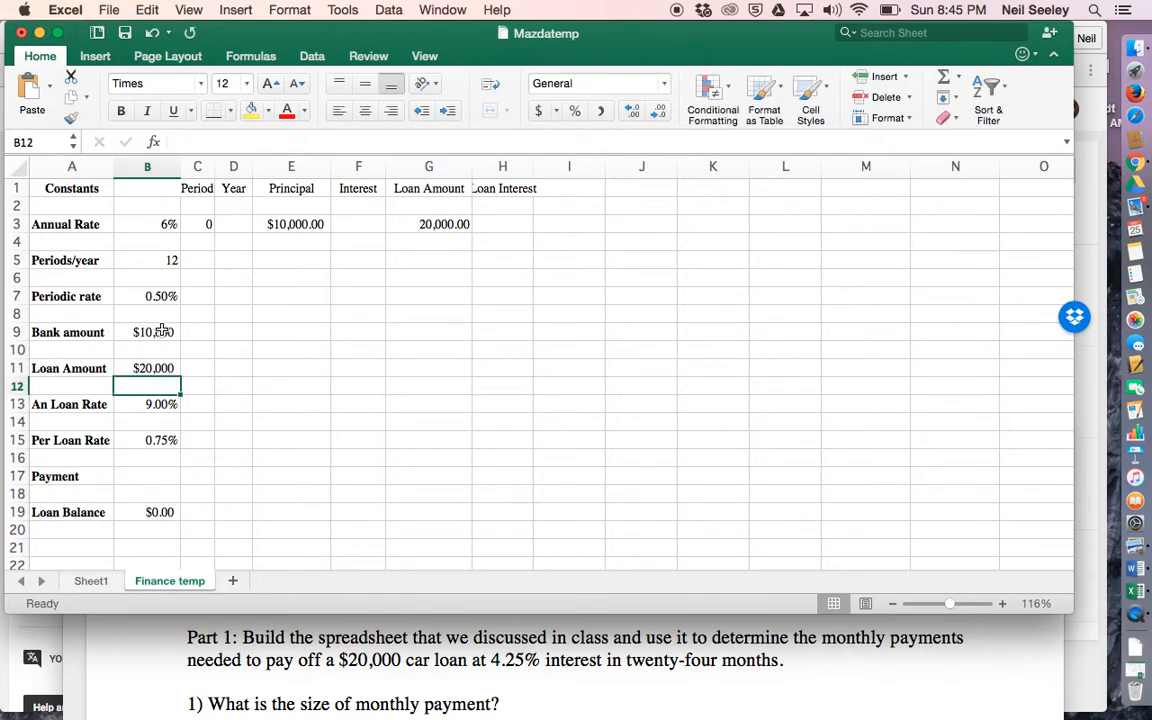
{"action": "left_click", "coordinate": [162, 331]}
{"action": "type", "text": "20000"}
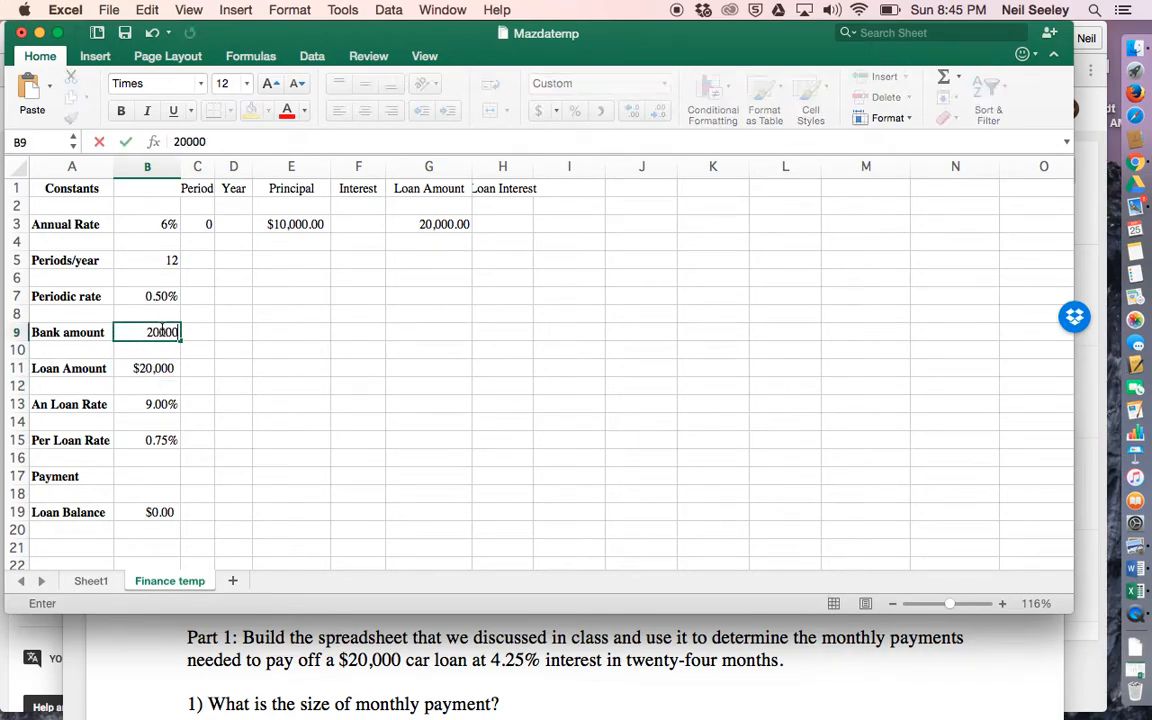
{"action": "key", "text": "Return"}
- Review the column headings from Constants through Loan Interest and the constants from the annual rate down to the bank amount
{"action": "left_click", "coordinate": [110, 186]}
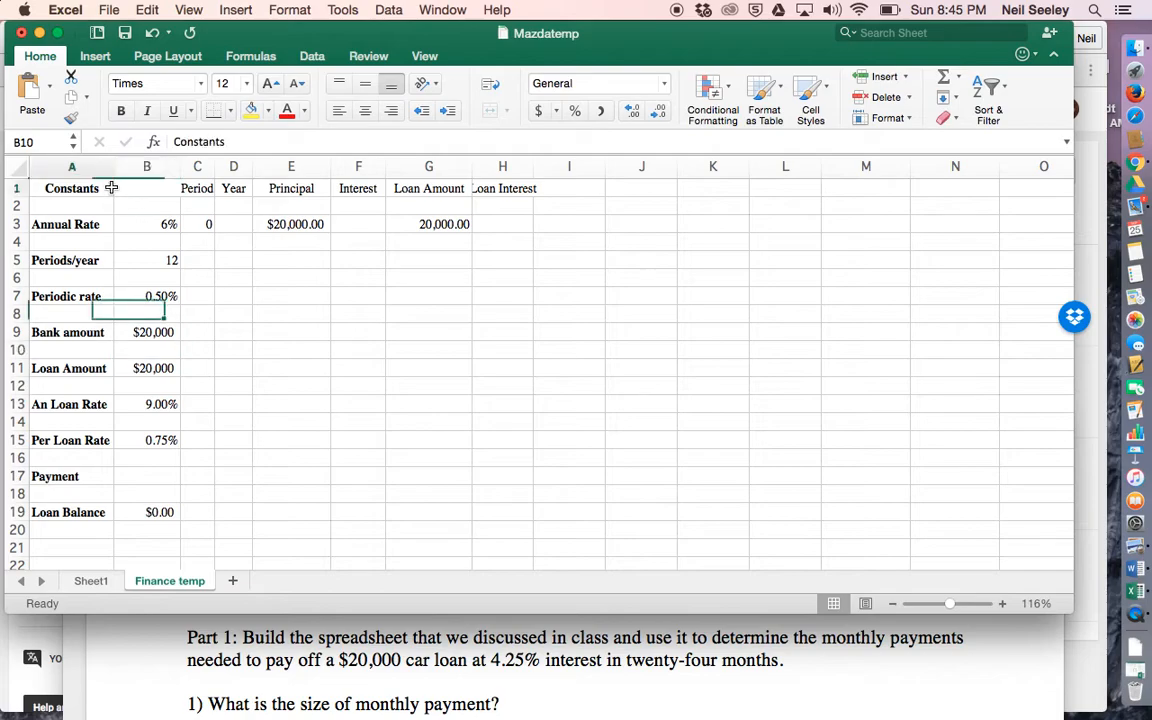
{"action": "left_click", "coordinate": [192, 188]}
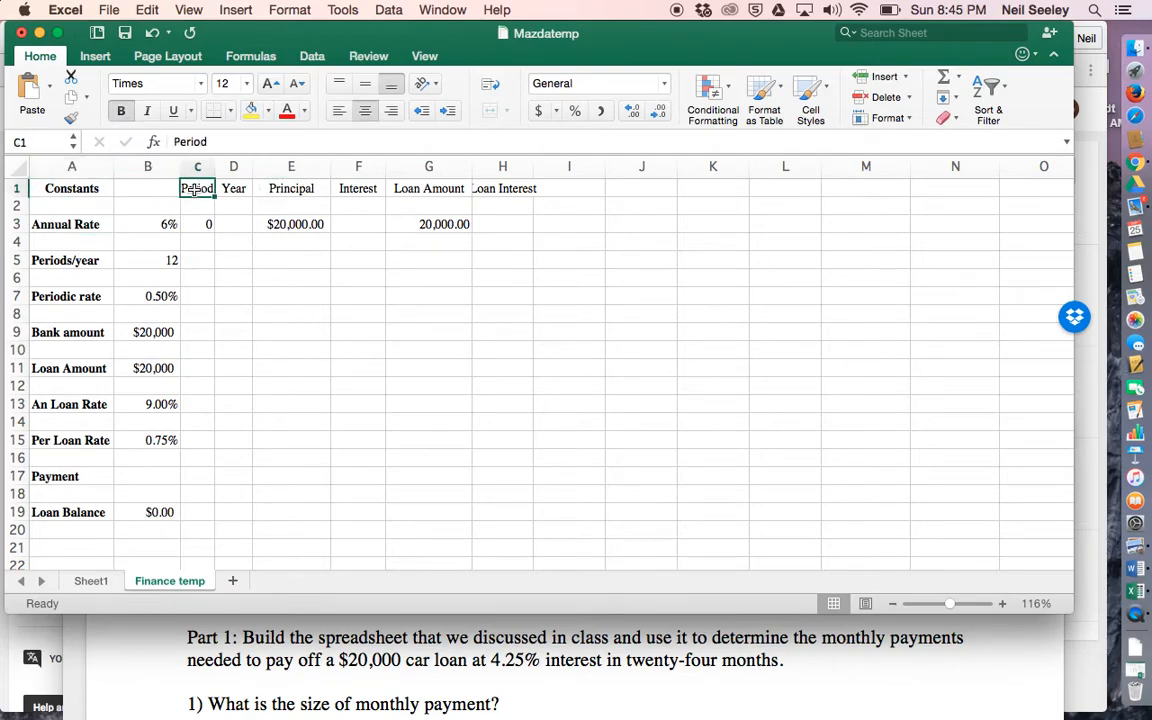
{"action": "left_click", "coordinate": [230, 188]}
{"action": "left_click", "coordinate": [278, 187]}
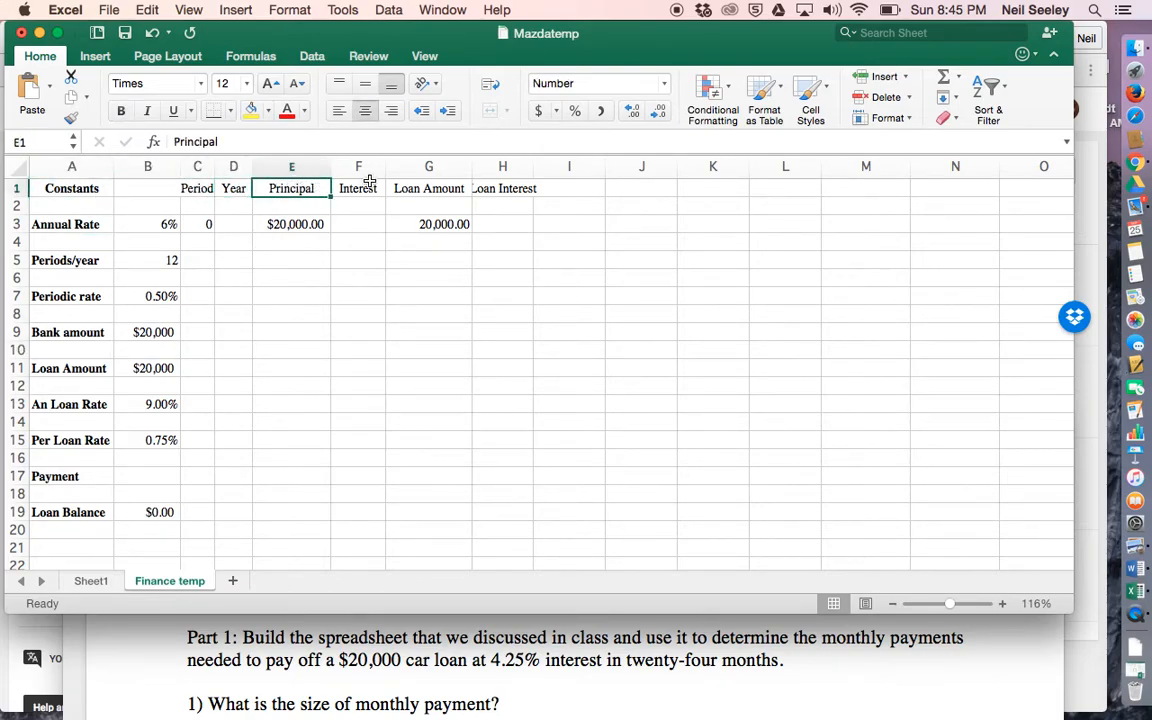
{"action": "left_click", "coordinate": [342, 187]}
{"action": "left_click", "coordinate": [416, 189]}
{"action": "left_click", "coordinate": [476, 188]}
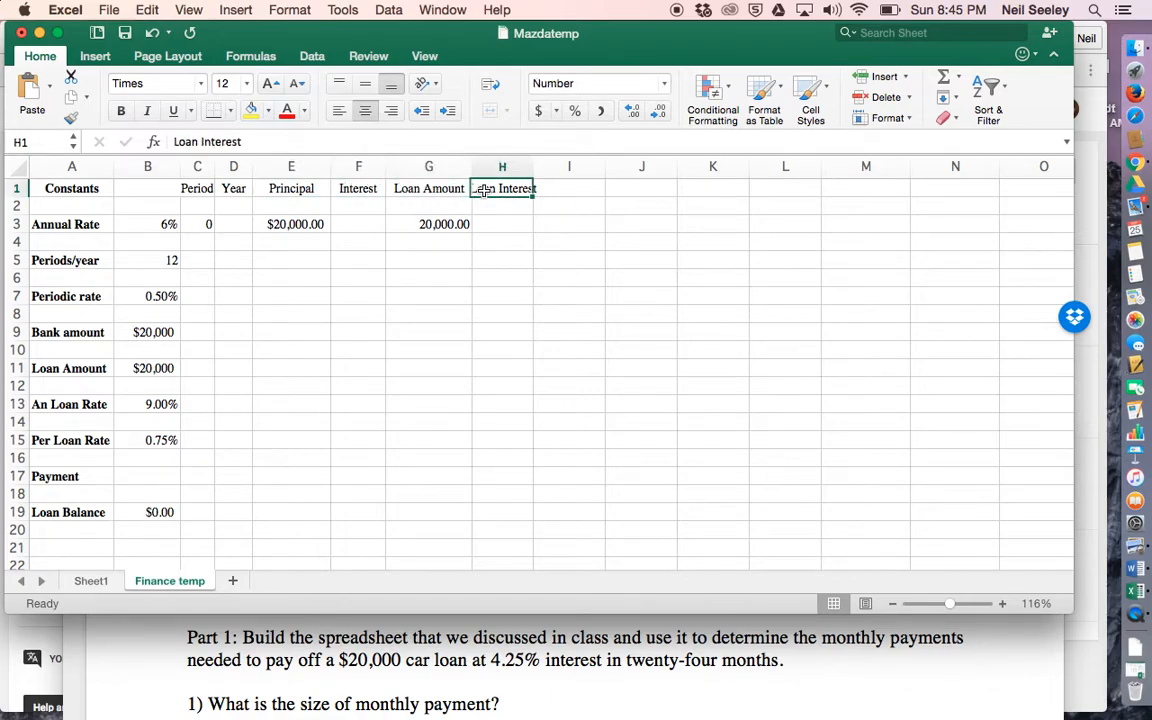
{"action": "left_click", "coordinate": [164, 226]}
{"action": "left_click", "coordinate": [159, 258]}
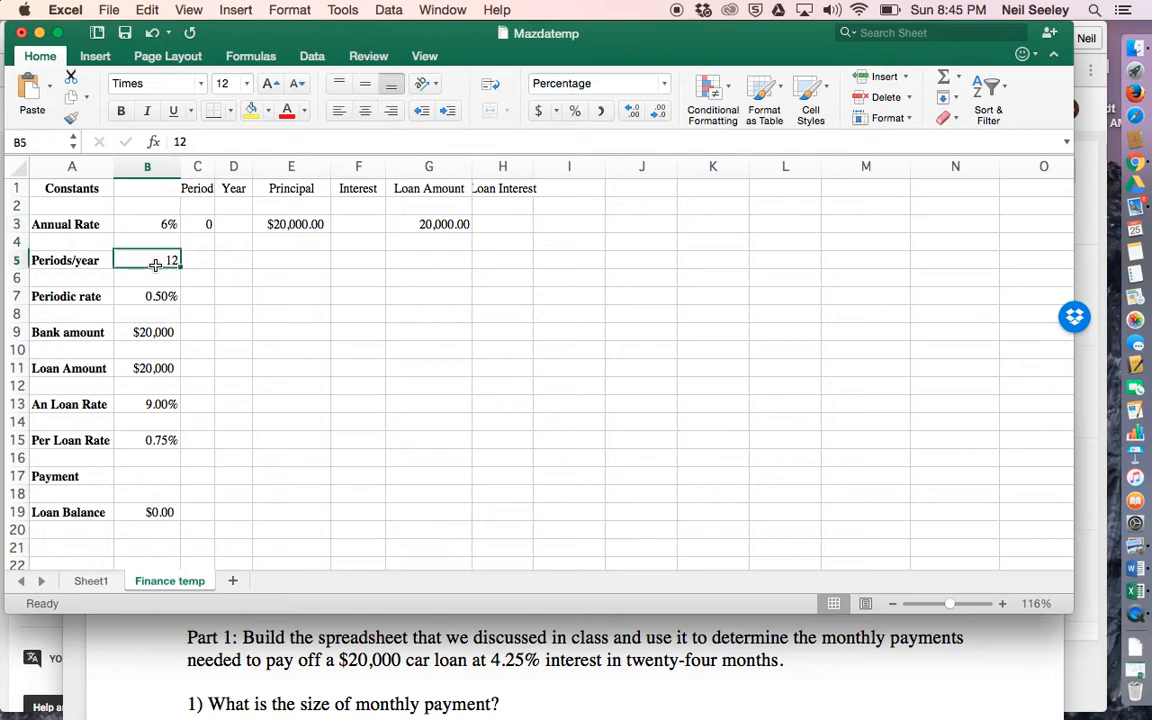
{"action": "left_click", "coordinate": [155, 296]}
{"action": "left_click", "coordinate": [153, 330]}
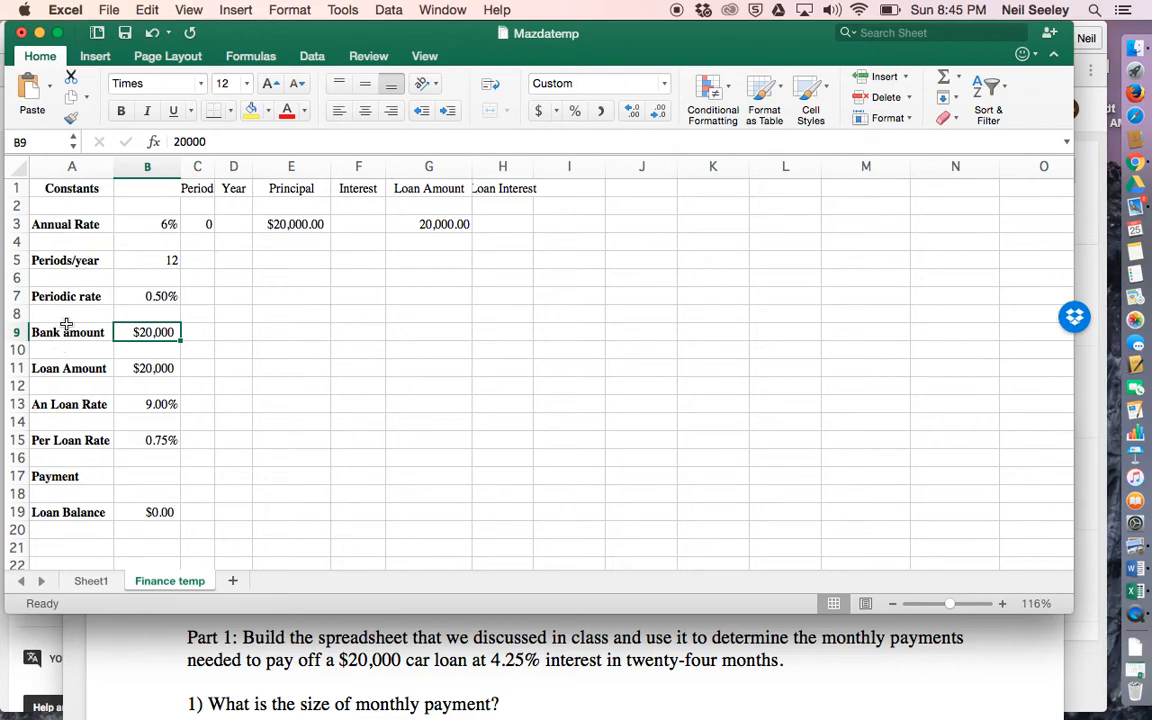
- Compare the two annual rate labels and change the label in A3 to "Annual Bank Rate"
{"action": "left_click", "coordinate": [80, 226]}
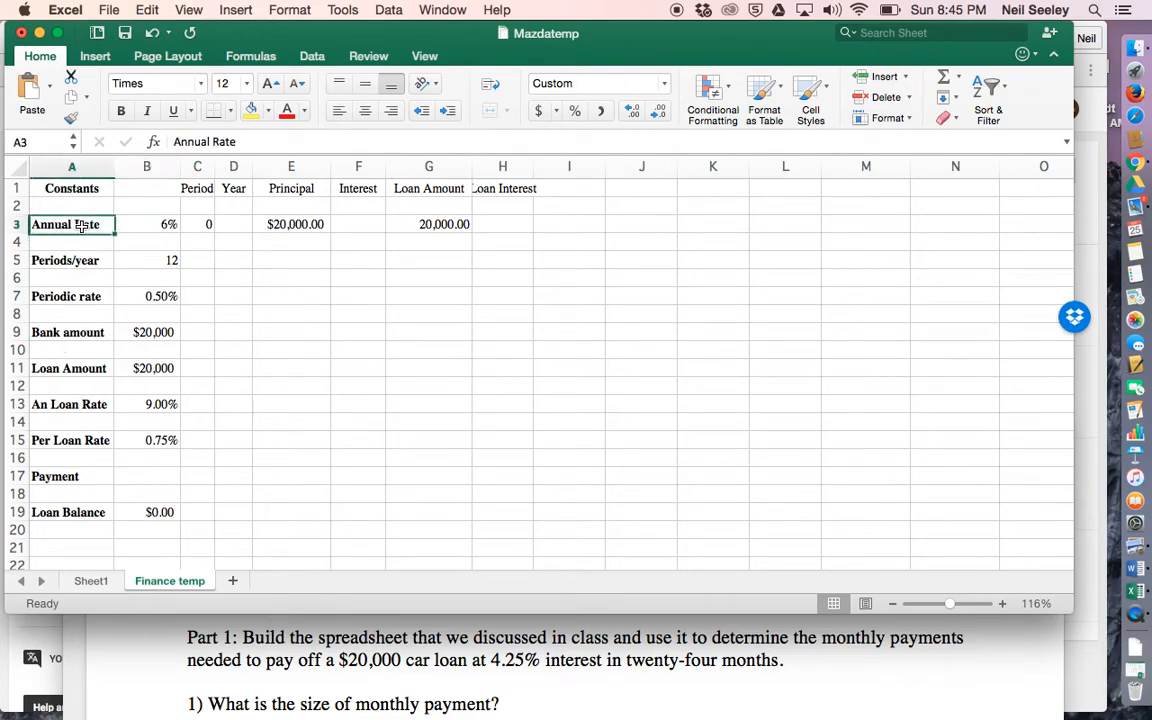
{"action": "left_click", "coordinate": [70, 404]}
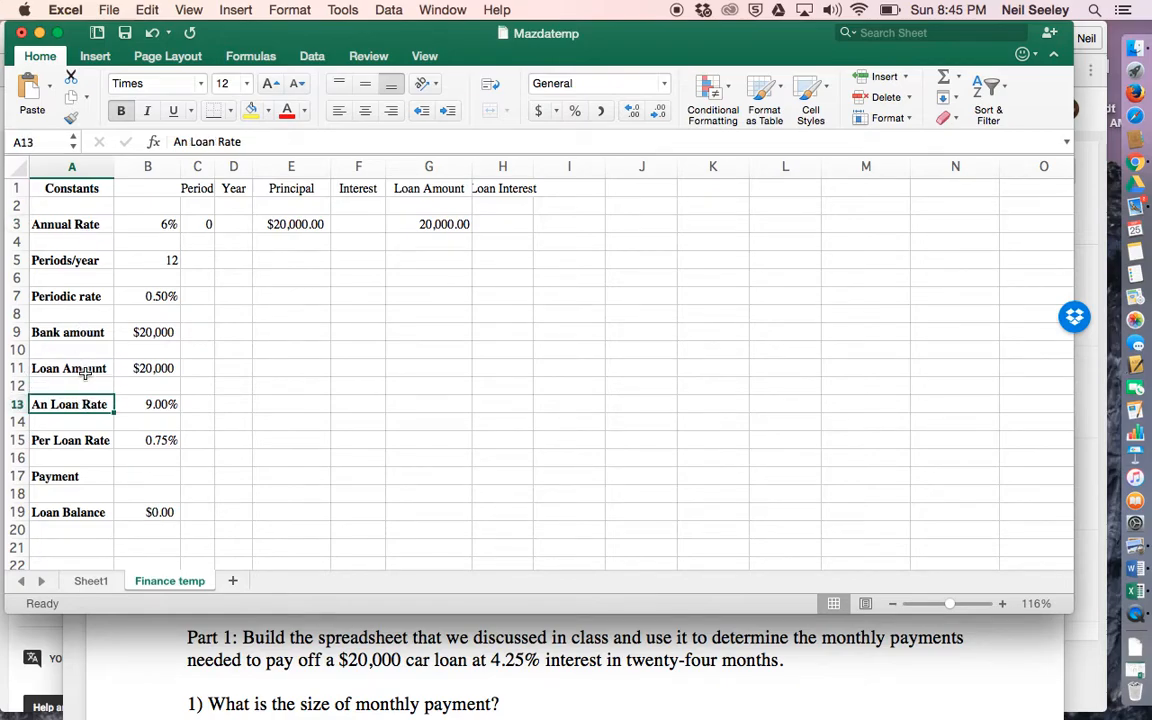
{"action": "left_click", "coordinate": [72, 226]}
{"action": "left_click", "coordinate": [215, 142]}
{"action": "type", "text": "Bank"}
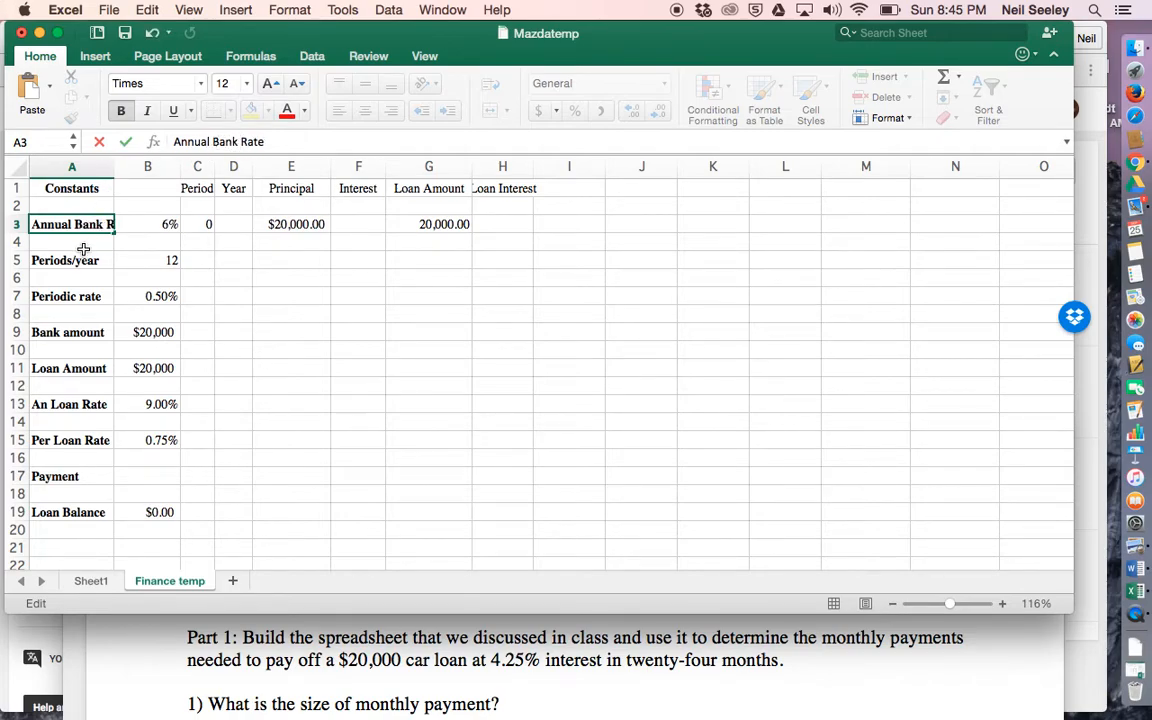
- Auto-fit the widths of columns A and B to their contents
{"action": "left_click", "coordinate": [113, 168]}
{"action": "left_click_drag", "start_coordinate": [113, 168], "coordinate": [147, 168]}
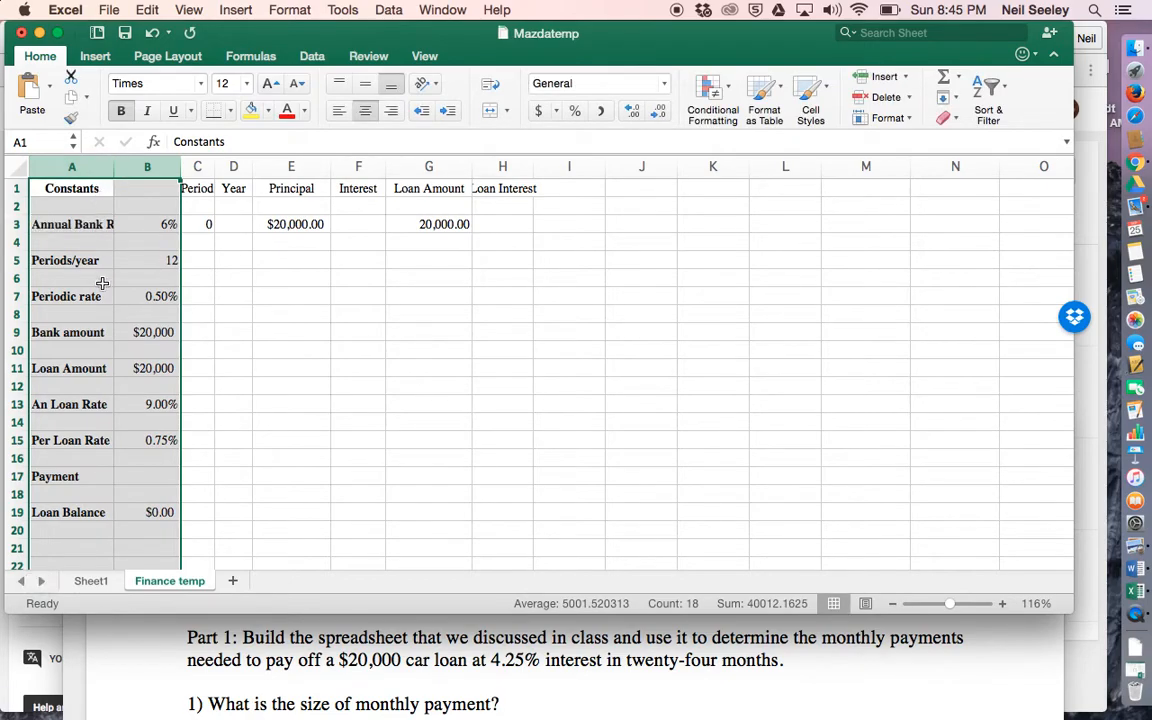
{"action": "left_click_drag", "start_coordinate": [113, 162], "coordinate": [113, 162]}
{"action": "double_click", "coordinate": [113, 162]}
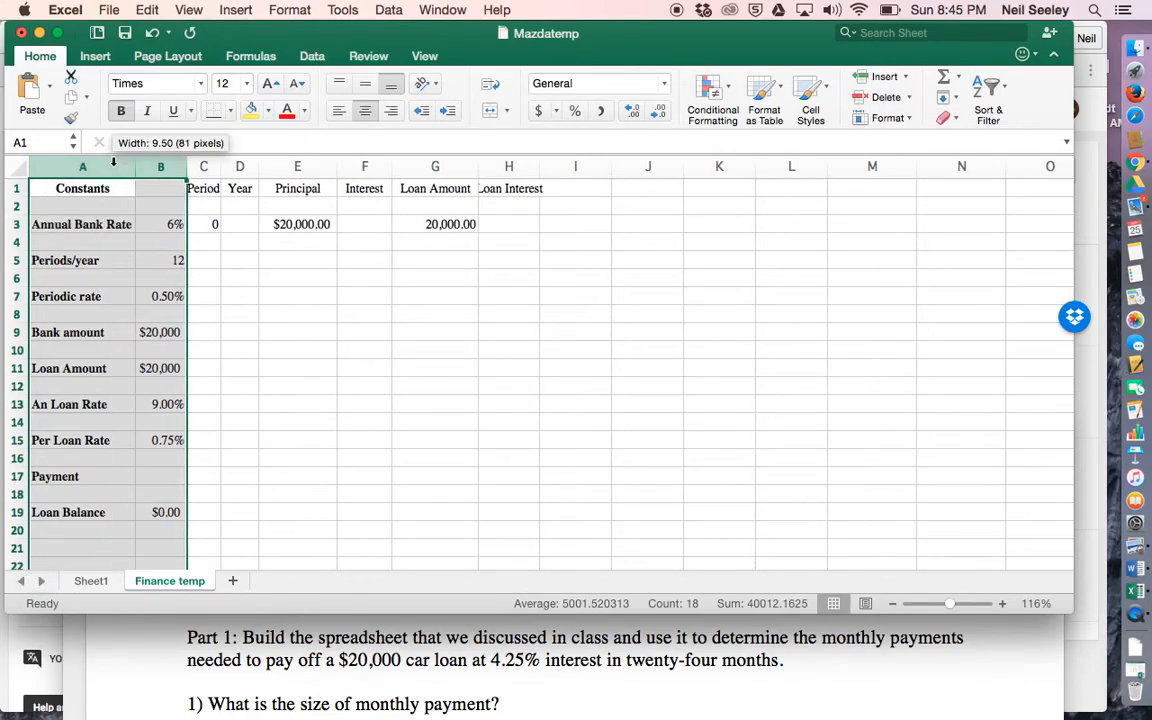
{"action": "left_click", "coordinate": [103, 273]}
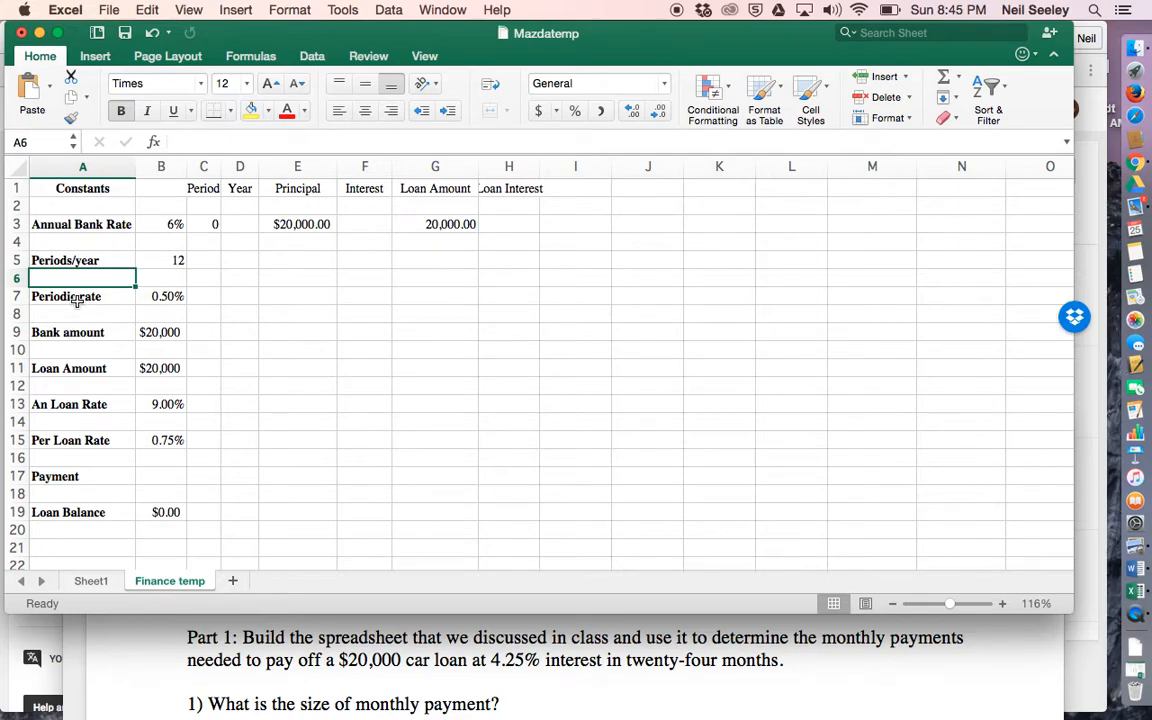
- Fill the bank constants in A3:B9, from Annual Bank Rate through Bank amount, with yellow
{"action": "left_click", "coordinate": [72, 297]}
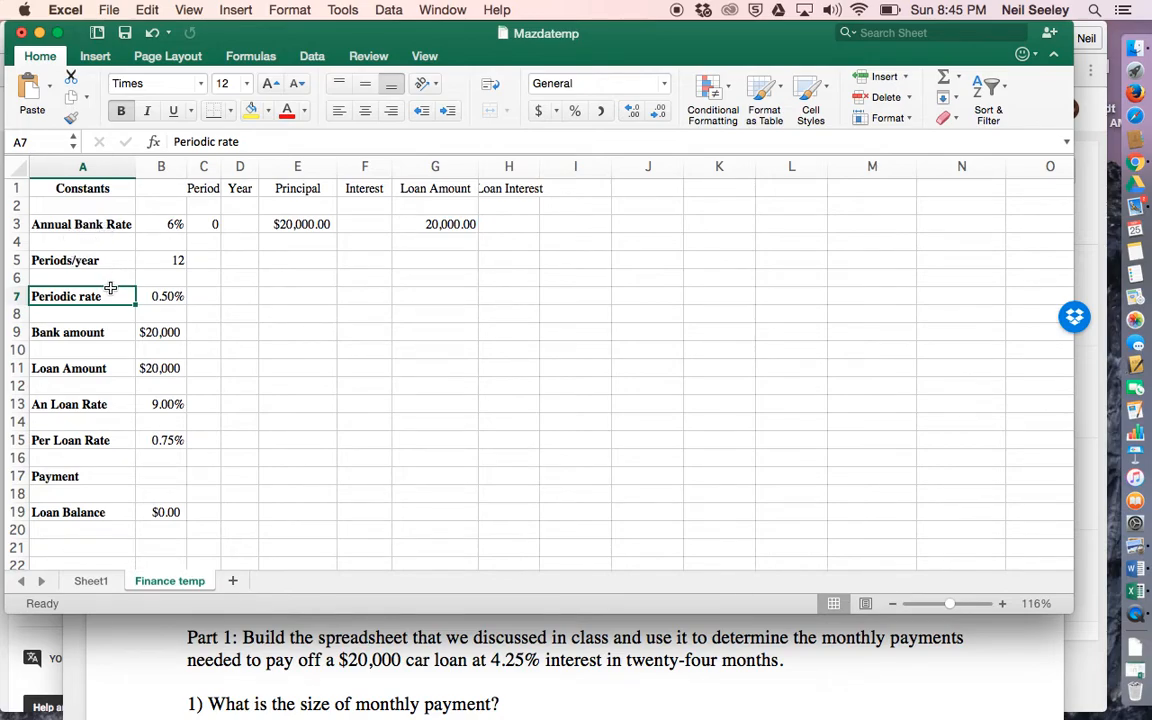
{"action": "left_click", "coordinate": [73, 335]}
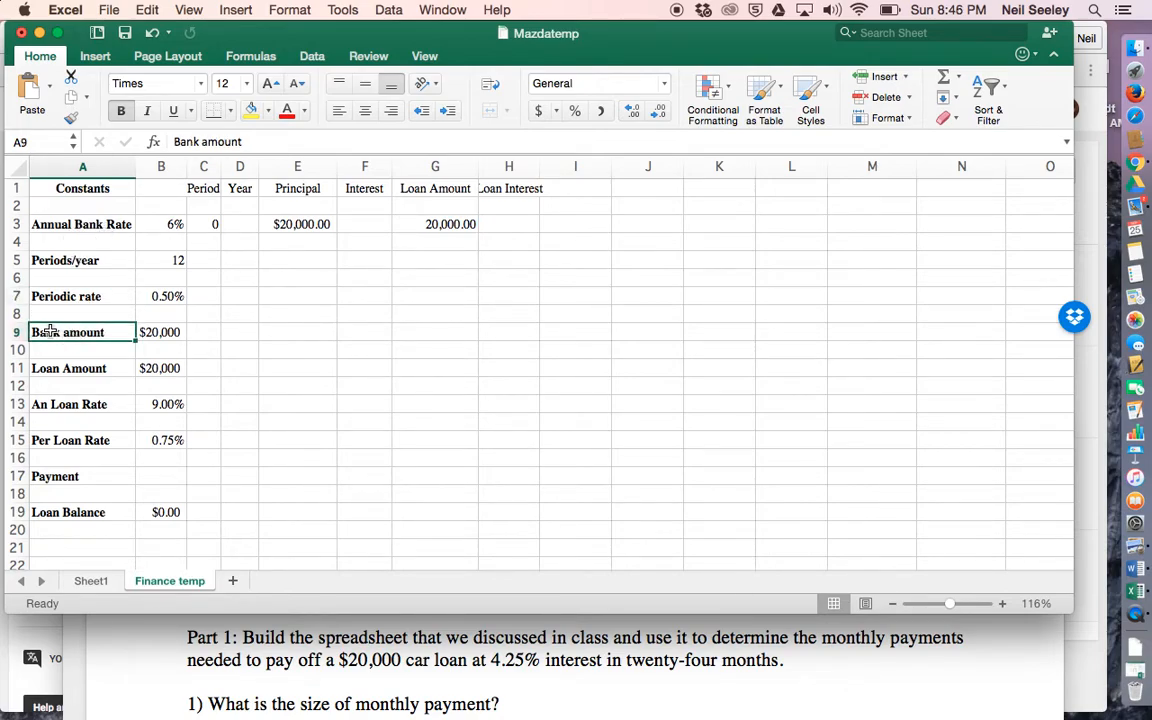
{"action": "left_click_drag", "start_coordinate": [47, 332], "coordinate": [164, 225]}
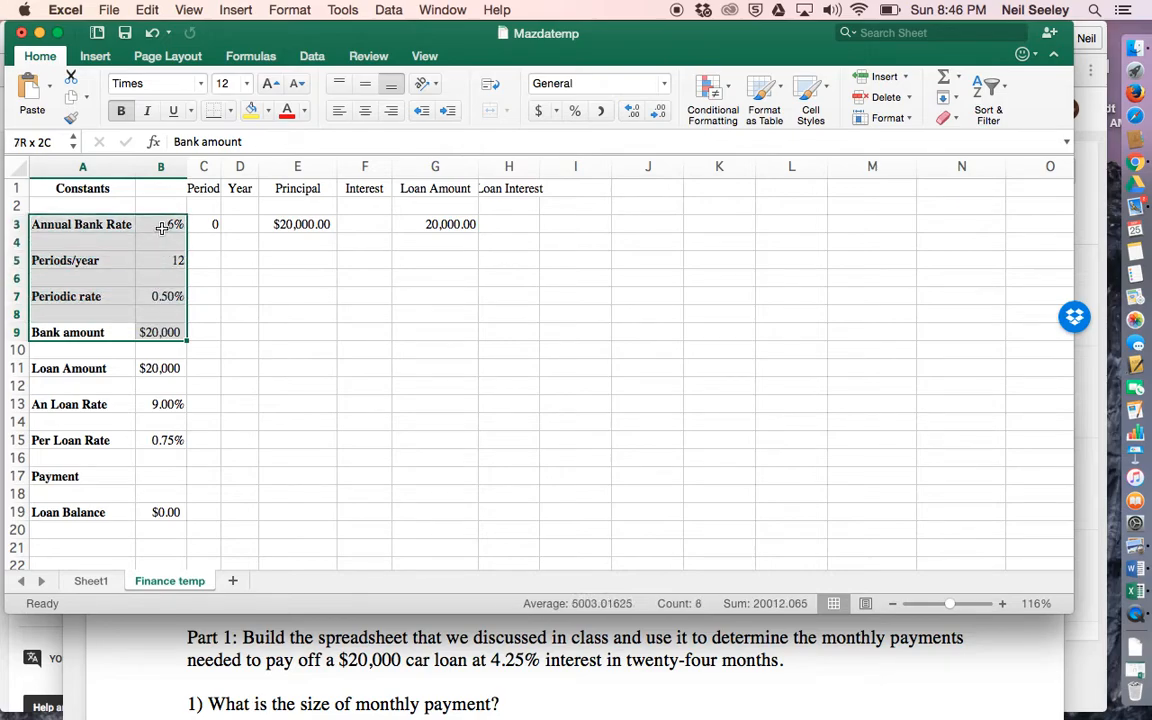
{"action": "left_click", "coordinate": [251, 111]}
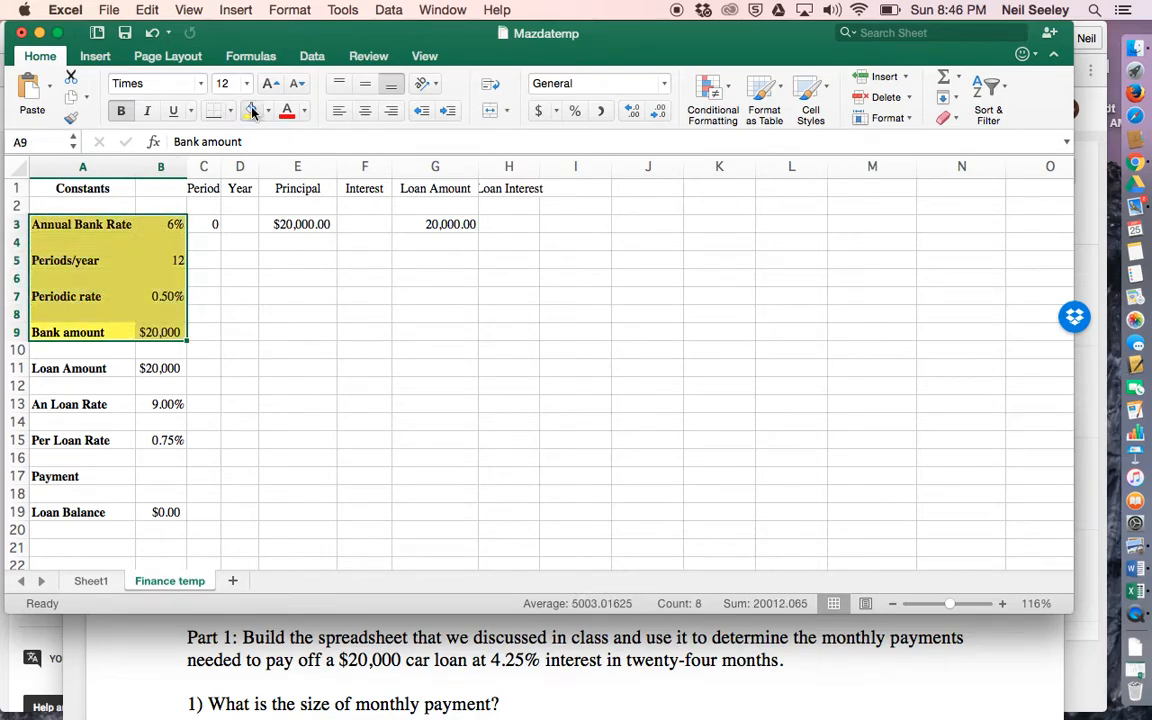
{"action": "left_click", "coordinate": [123, 483]}
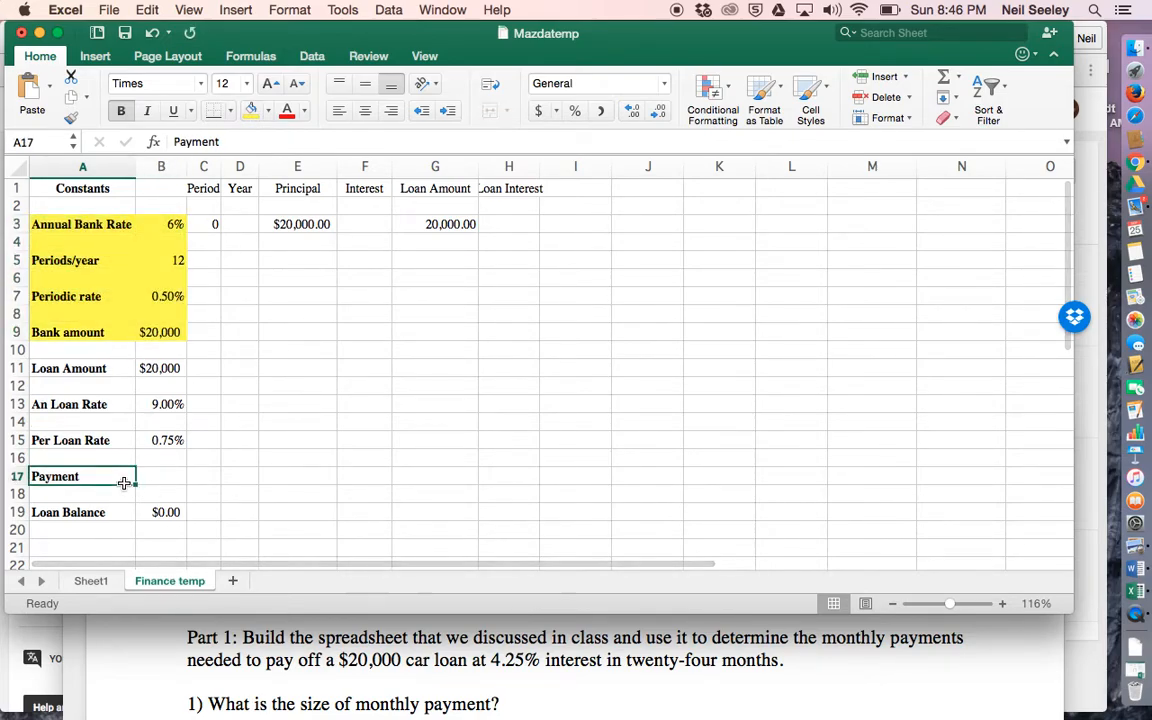
- Fill the loan constants in A11:B15, from Loan Amount through Per Loan Rate, with the orange theme color
{"action": "left_click_drag", "start_coordinate": [55, 371], "coordinate": [170, 446]}
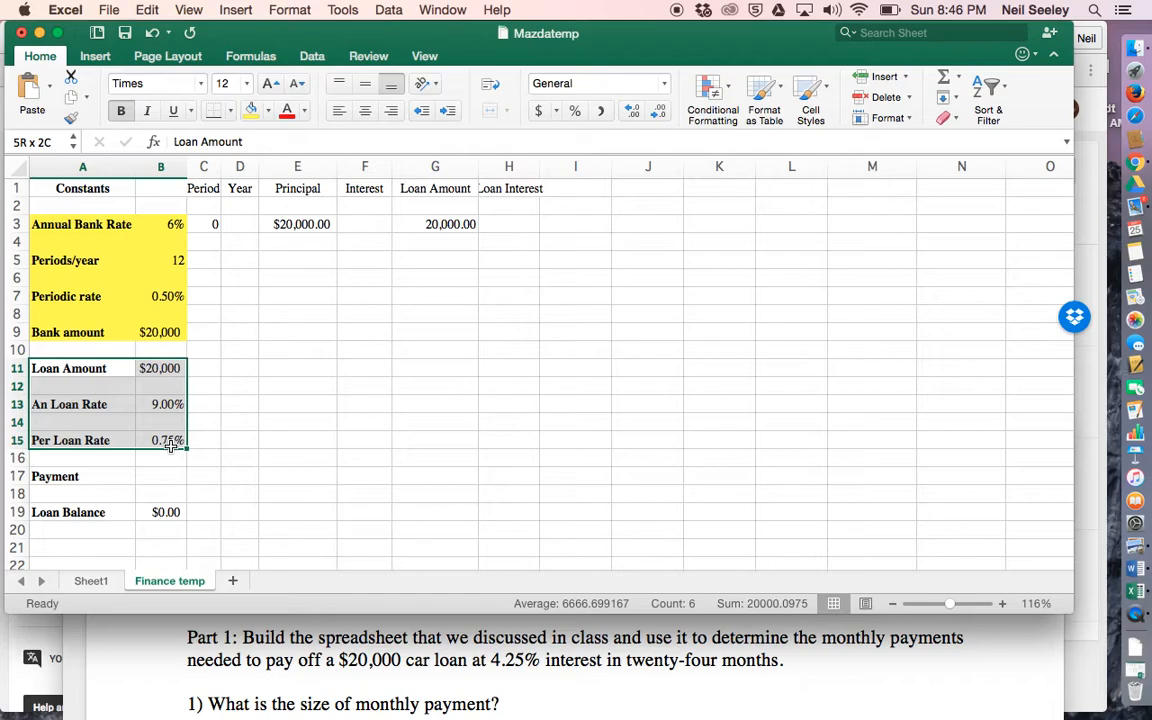
{"action": "left_click_drag", "start_coordinate": [172, 446], "coordinate": [172, 446]}
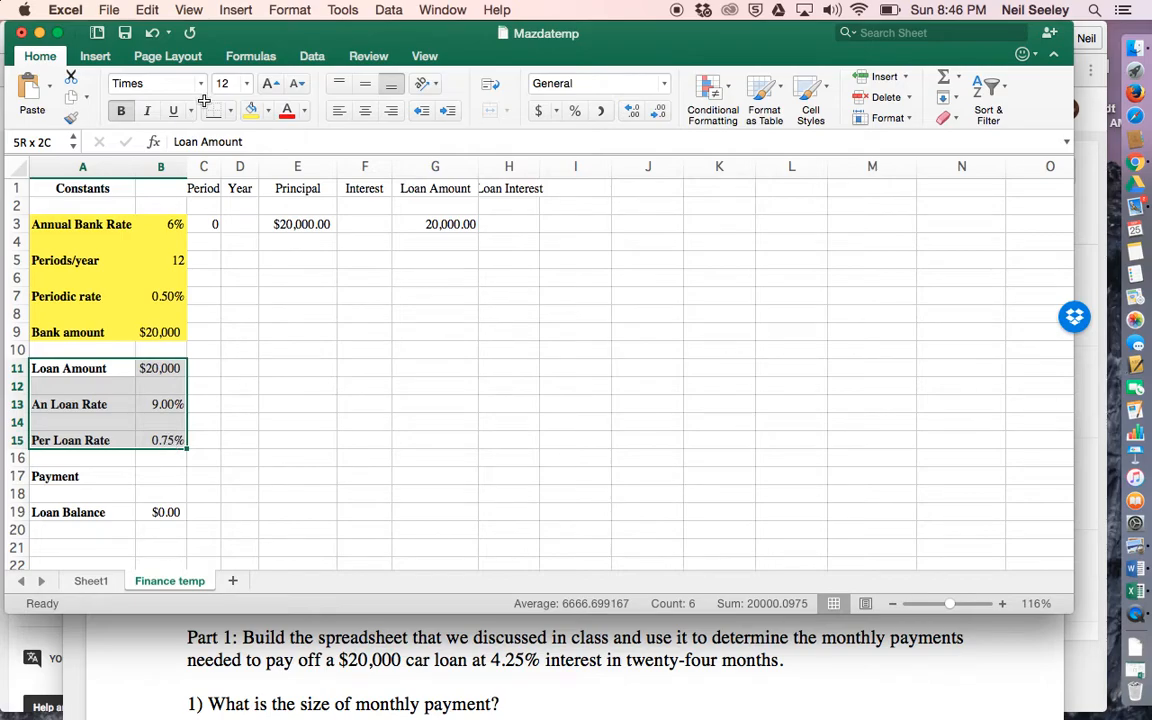
{"action": "left_click", "coordinate": [268, 111]}
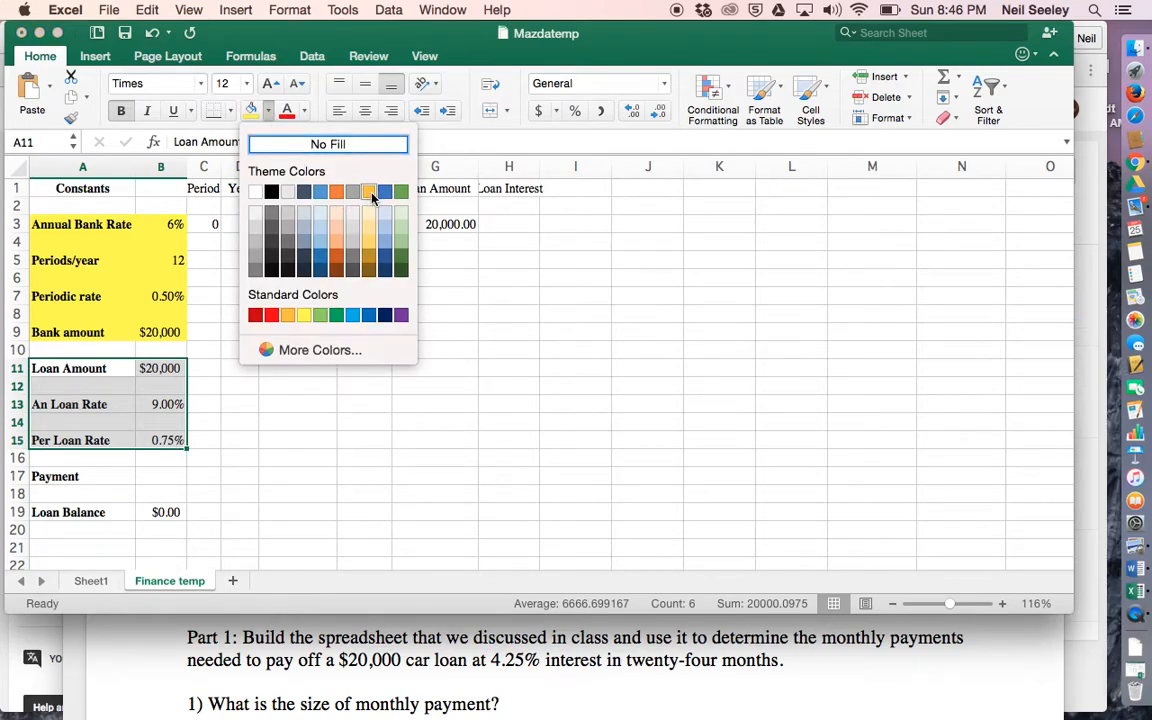
{"action": "left_click", "coordinate": [336, 191]}
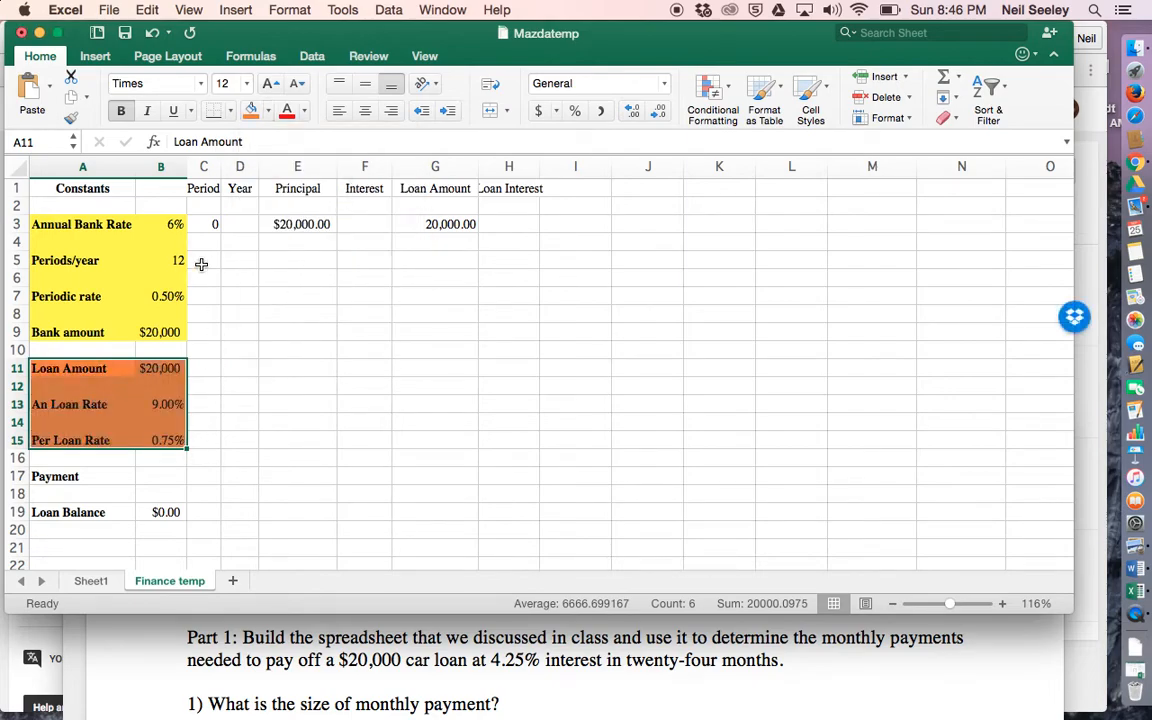
{"action": "left_click", "coordinate": [284, 353]}
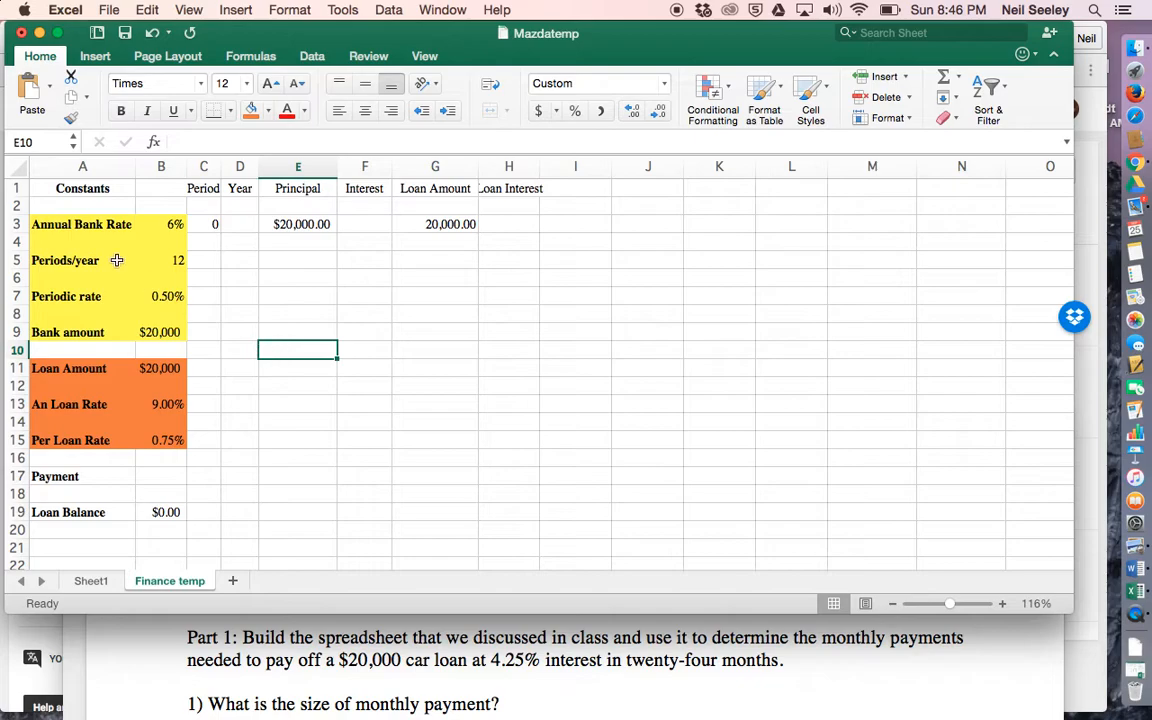
- Review the bank and loan constants in columns A and B, comparing the bank amount, the loan amount and the annual bank rate
{"action": "left_click_drag", "start_coordinate": [68, 188], "coordinate": [102, 450]}
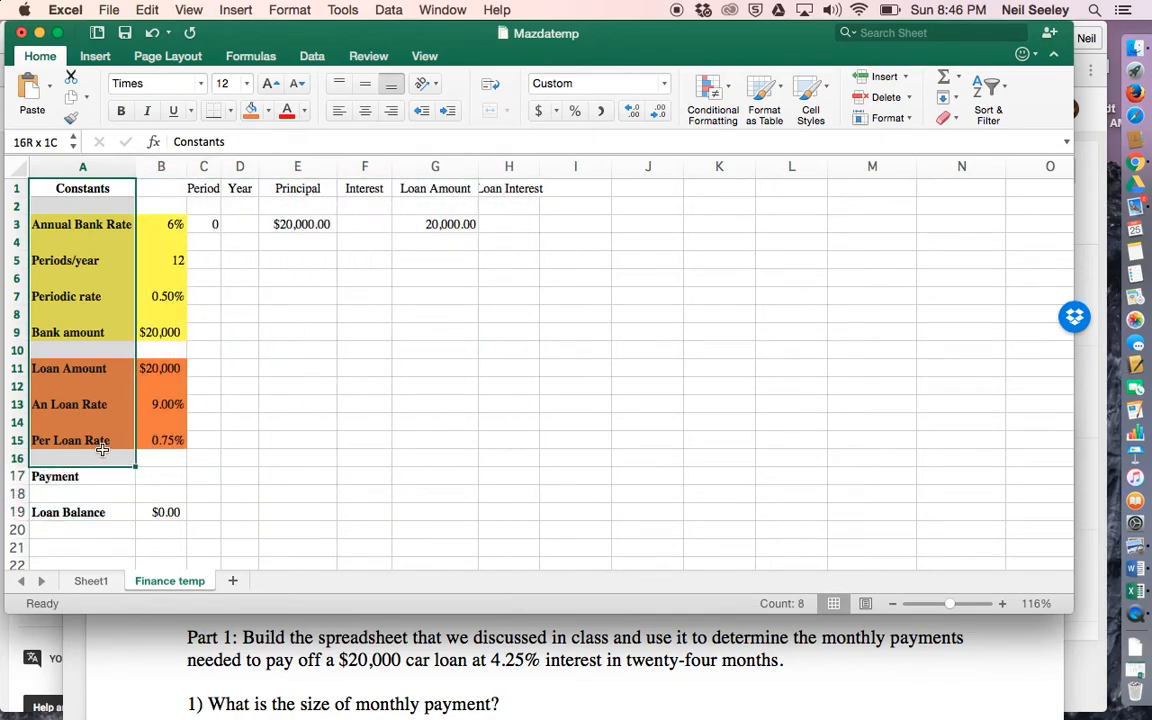
{"action": "left_click", "coordinate": [203, 404]}
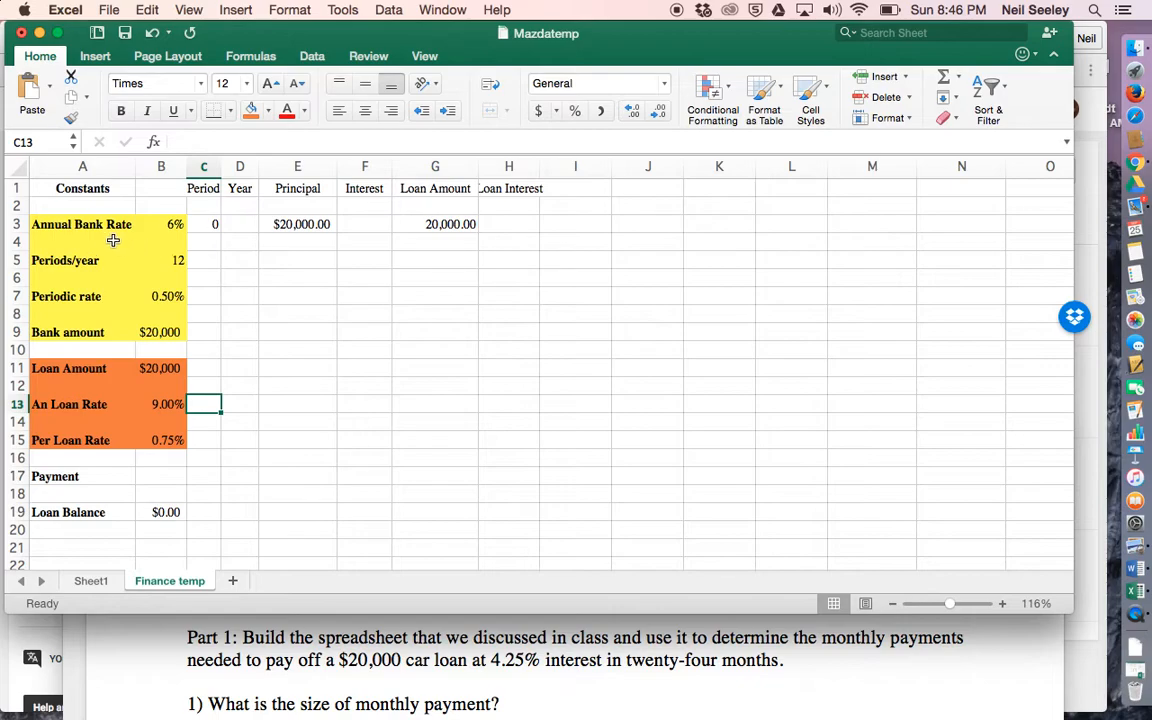
{"action": "left_click", "coordinate": [108, 235]}
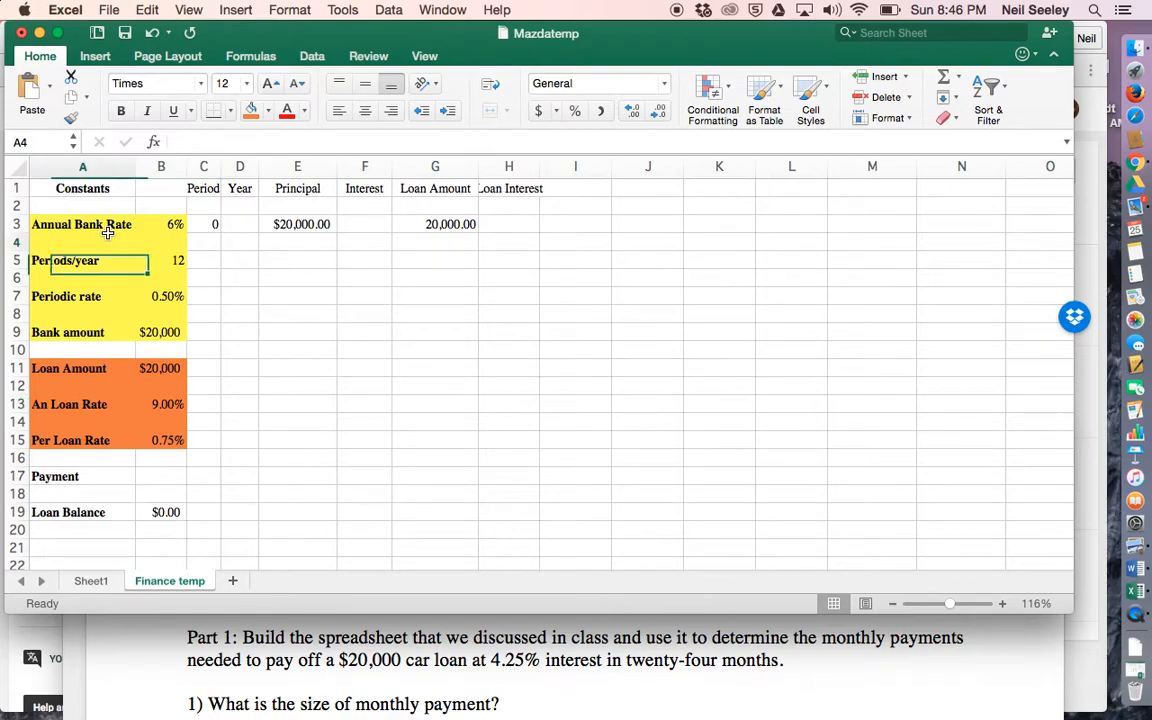
{"action": "left_click", "coordinate": [152, 335]}
{"action": "left_click", "coordinate": [156, 368]}
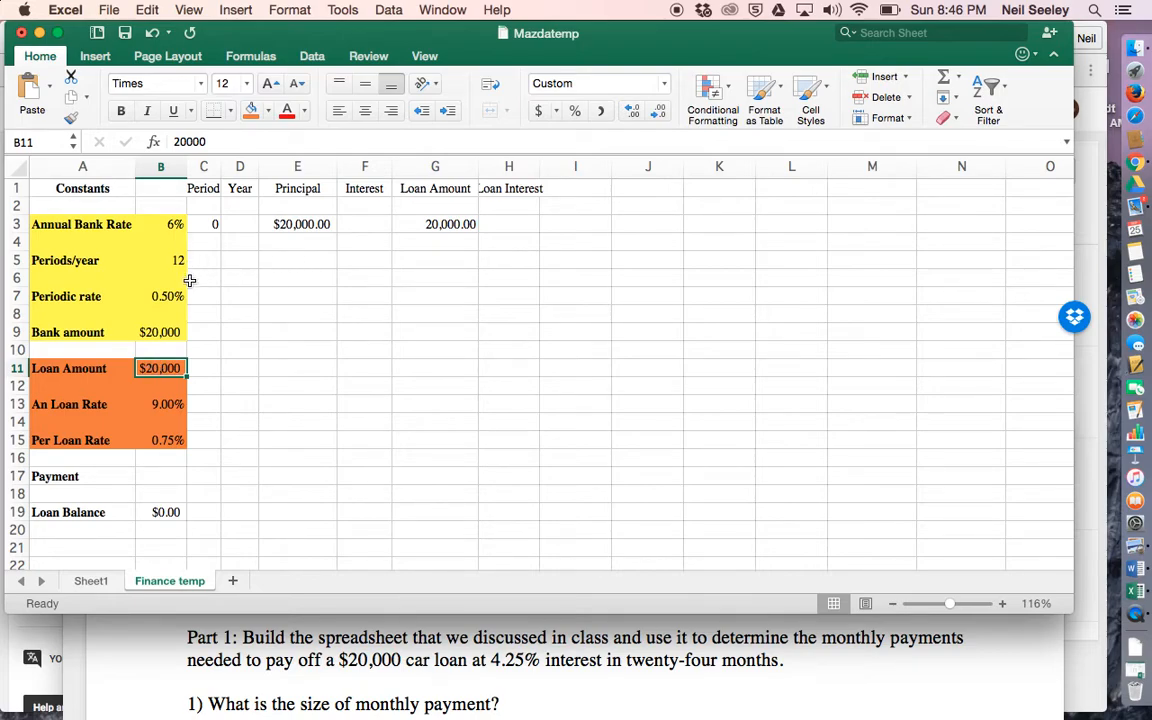
{"action": "left_click", "coordinate": [148, 334]}
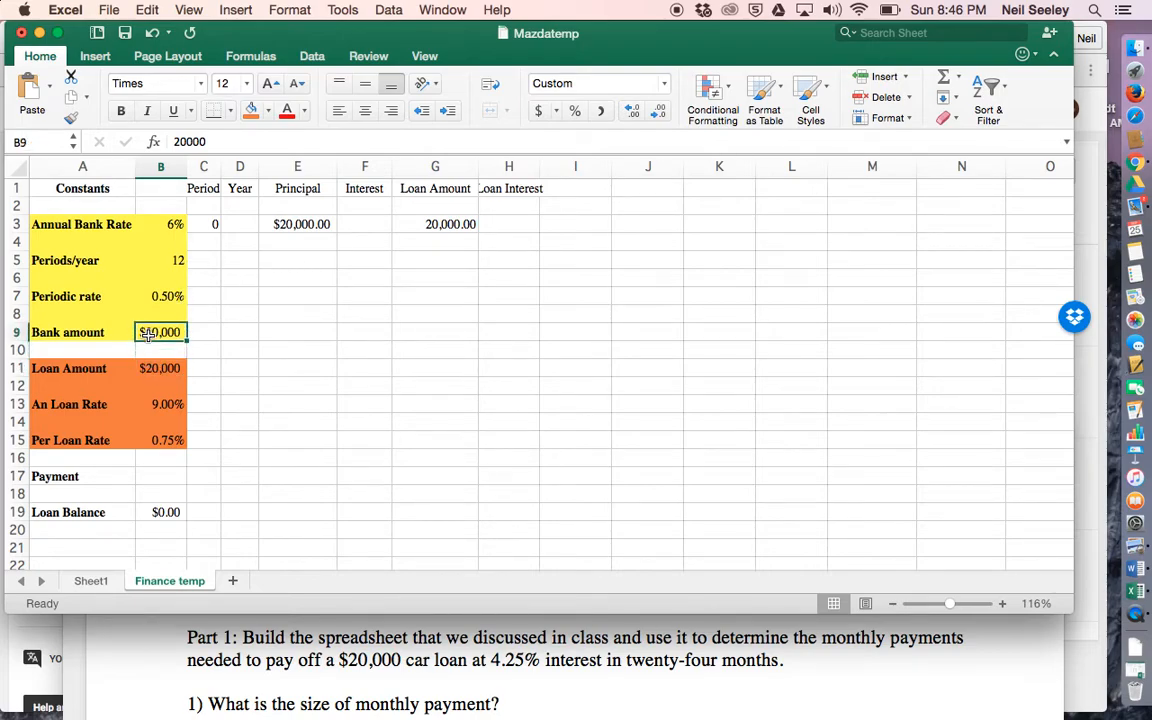
{"action": "left_click", "coordinate": [154, 224]}
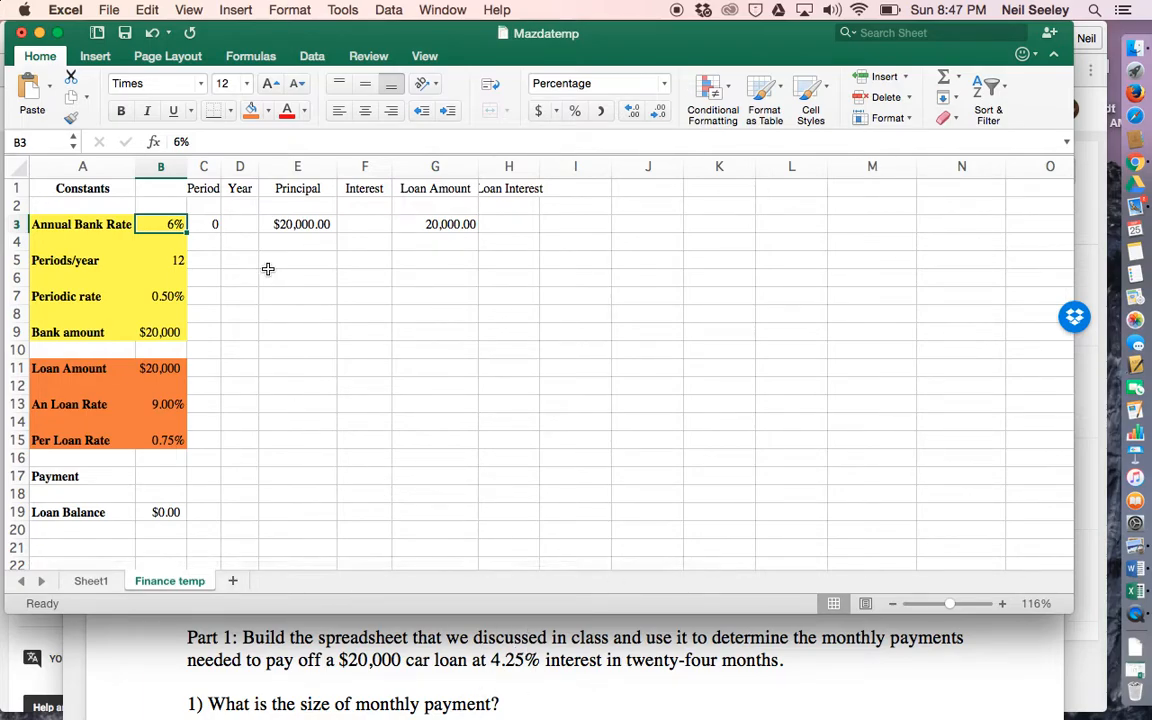
- Set the annual loan rate in B13 to 4.25%
{"action": "left_click", "coordinate": [163, 406]}
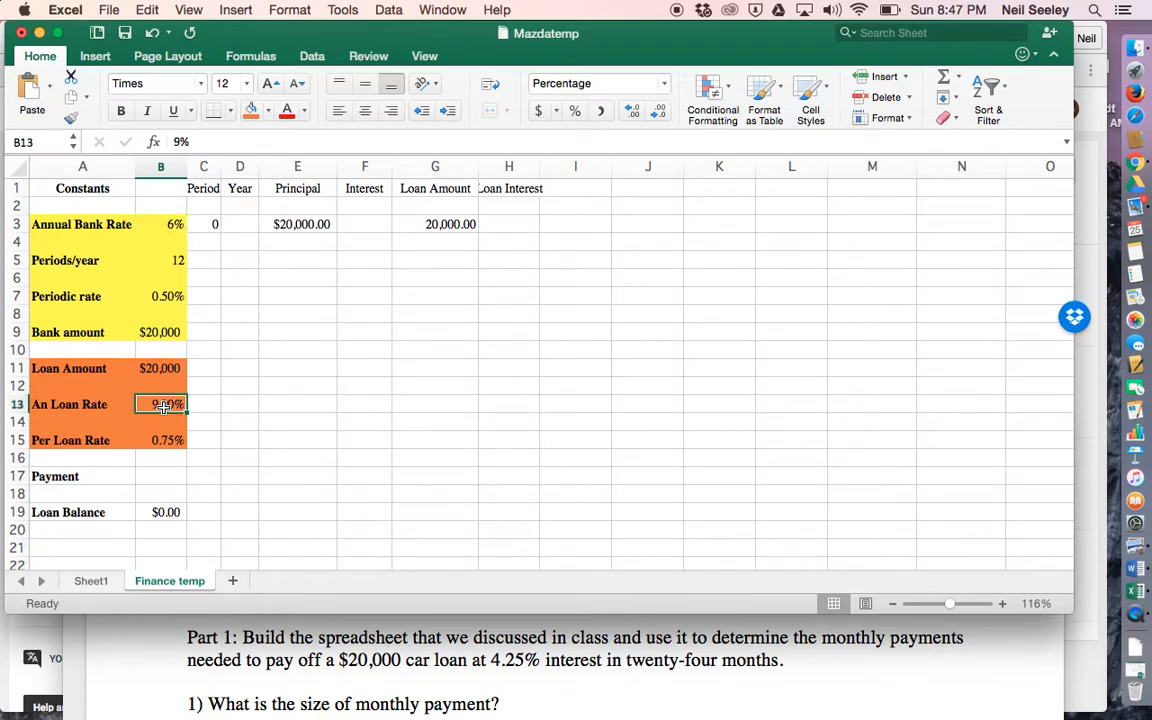
{"action": "type", "text": "4.25"}
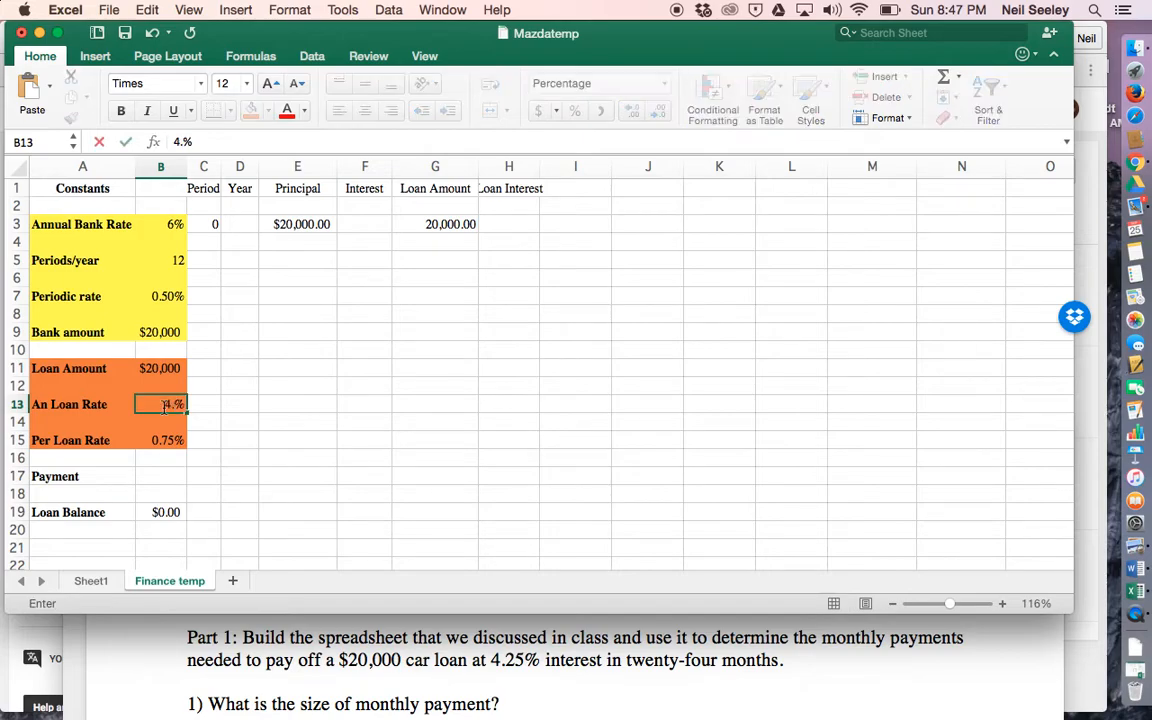
{"action": "key", "text": "Return"}
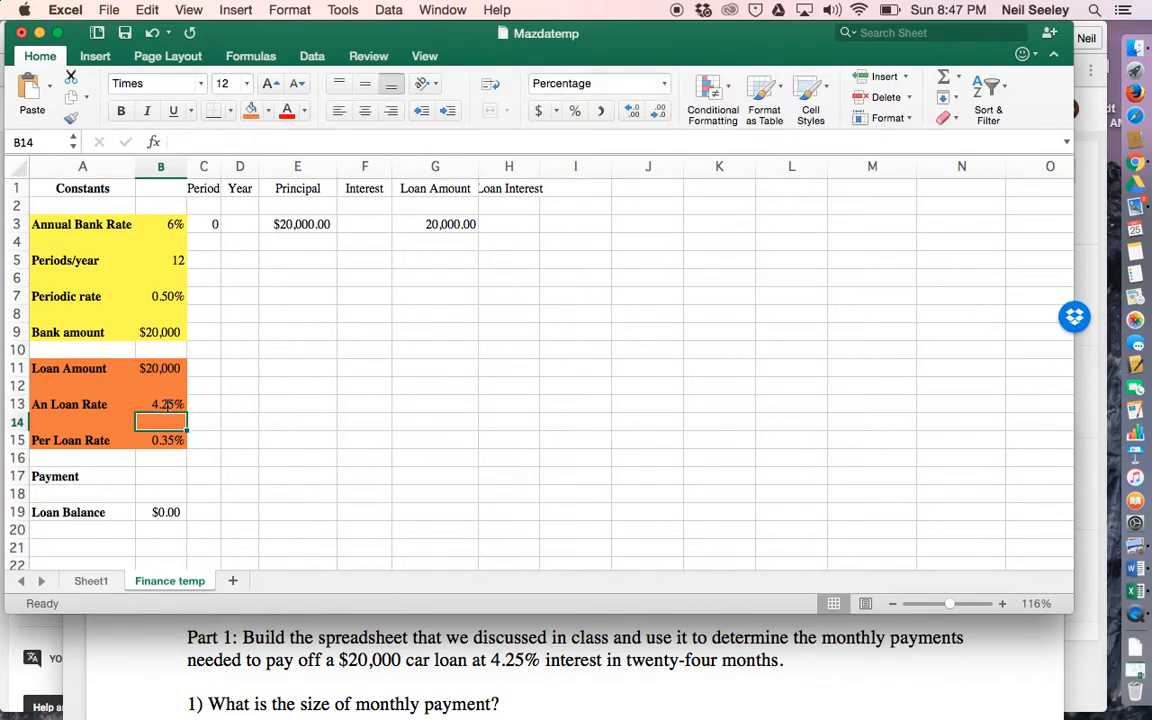
{"action": "left_click", "coordinate": [166, 405]}
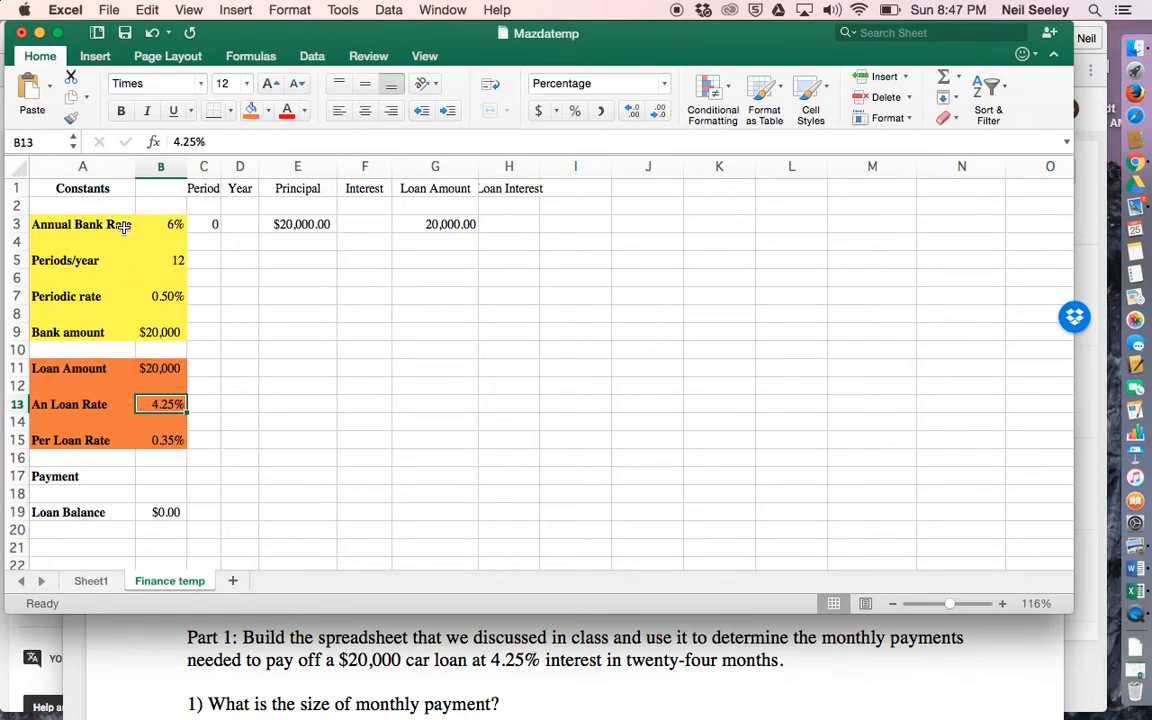
- Switch to the Word lab document and change the bank account rate in question 2 to 3%
{"action": "left_click", "coordinate": [139, 296]}
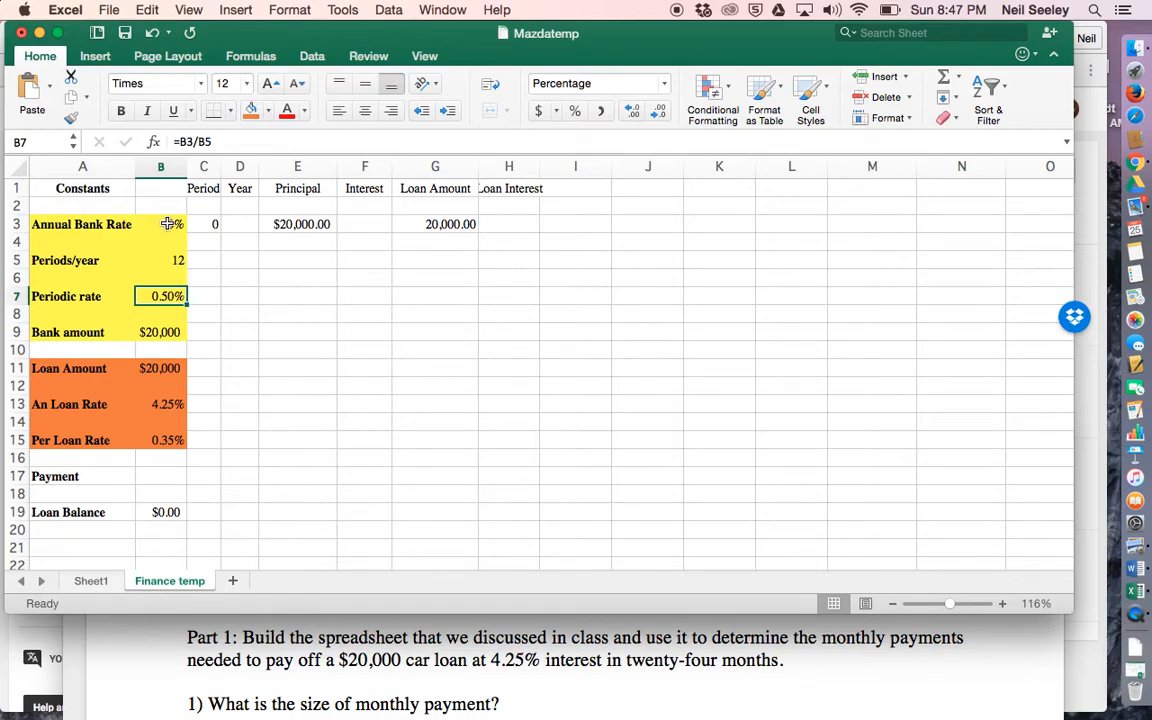
{"action": "scroll", "coordinate": [405, 648], "scroll_direction": "down", "scroll_amount": 10}
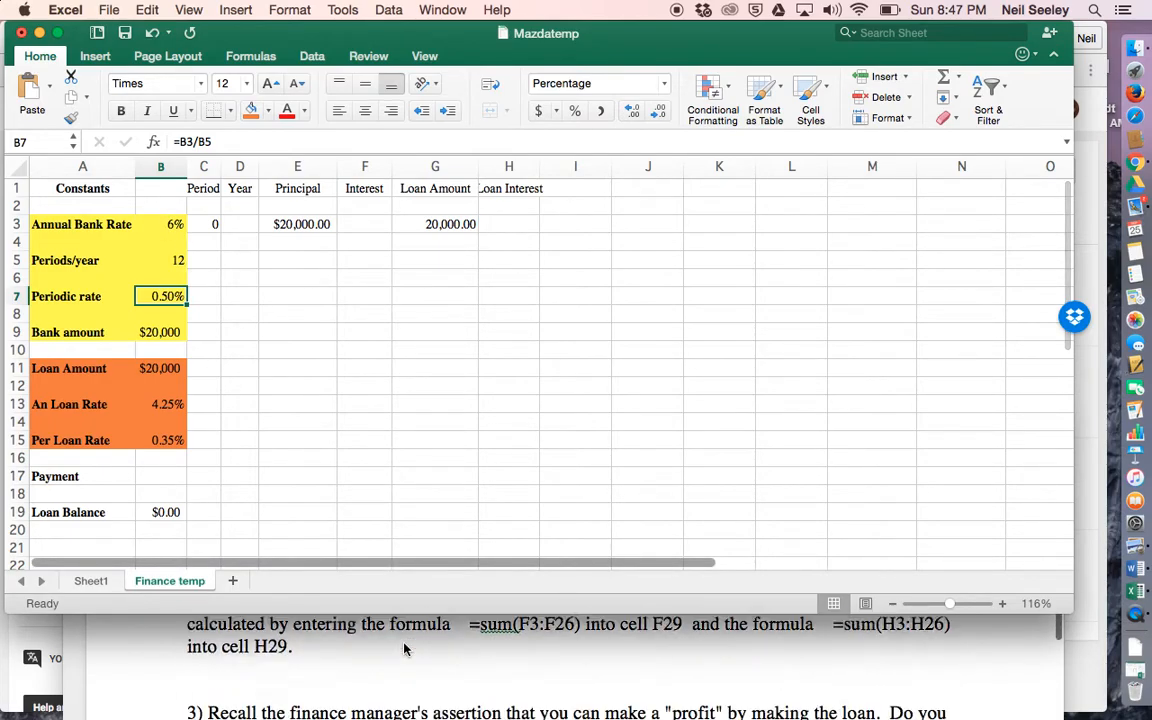
{"action": "scroll", "coordinate": [405, 648], "scroll_direction": "up", "scroll_amount": 1}
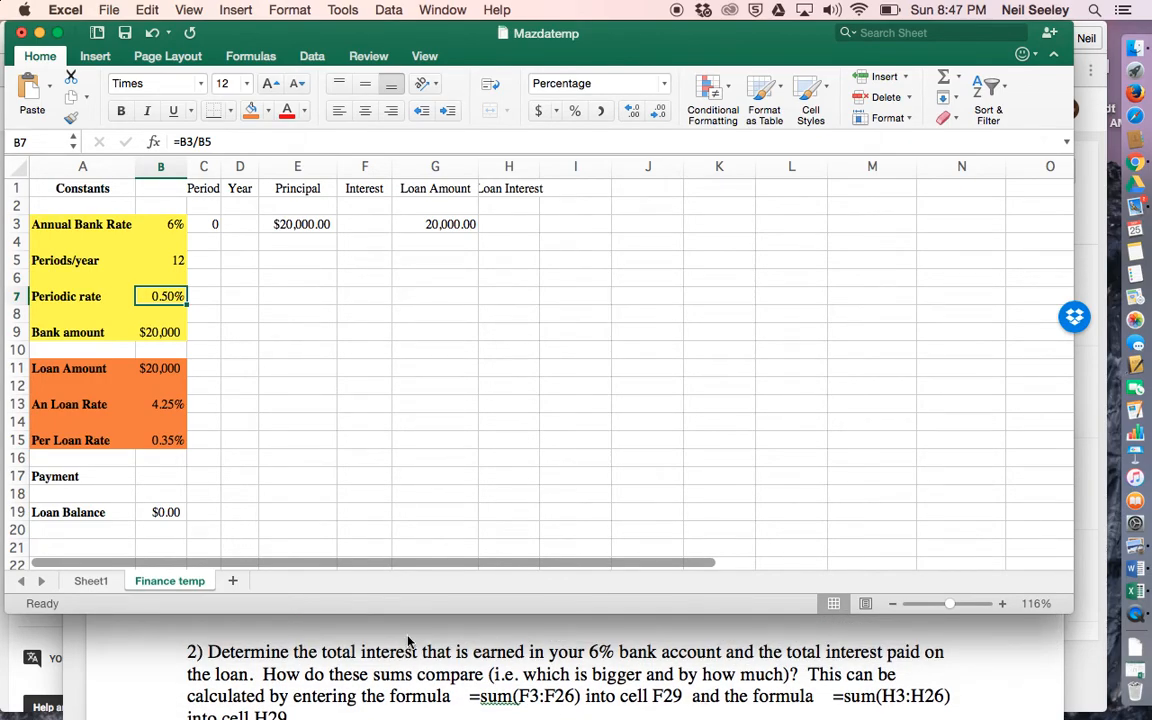
{"action": "left_click", "coordinate": [600, 653]}
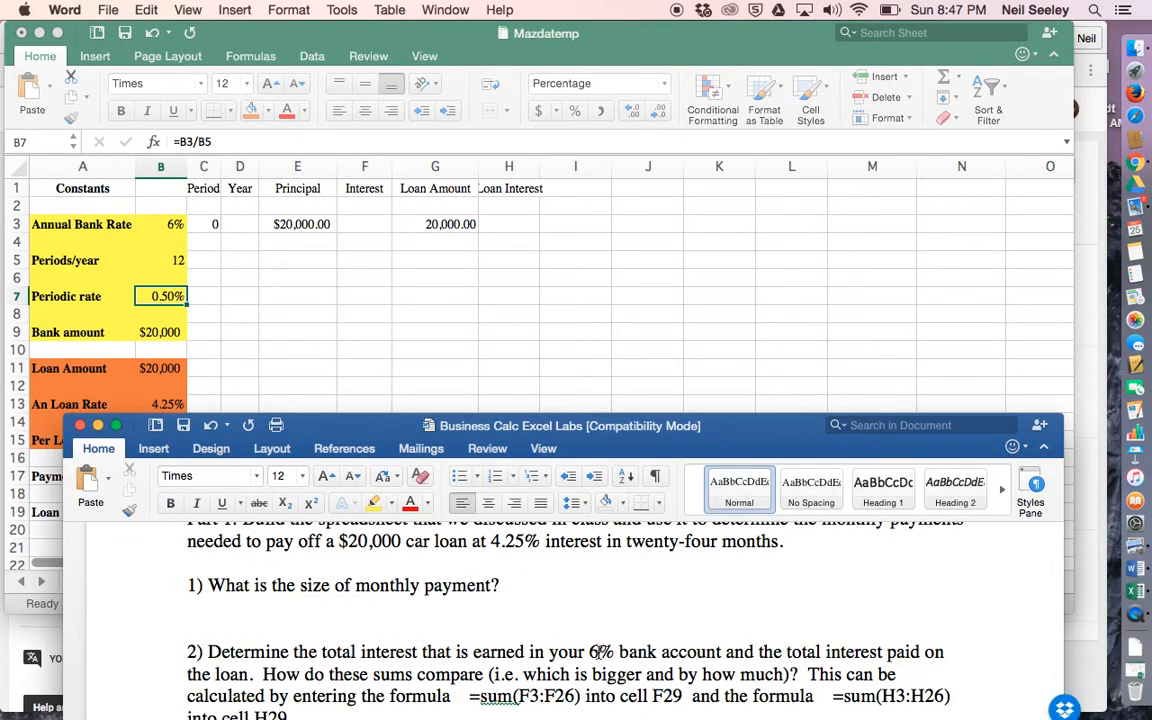
{"action": "key", "text": "BackSpace"}
{"action": "type", "text": "3"}
- Return to the Excel workbook and set the annual bank rate in B3 to 3%
{"action": "left_click", "coordinate": [172, 222]}
{"action": "left_click", "coordinate": [176, 224]}
{"action": "type", "text": "3"}
{"action": "key", "text": "Return"}
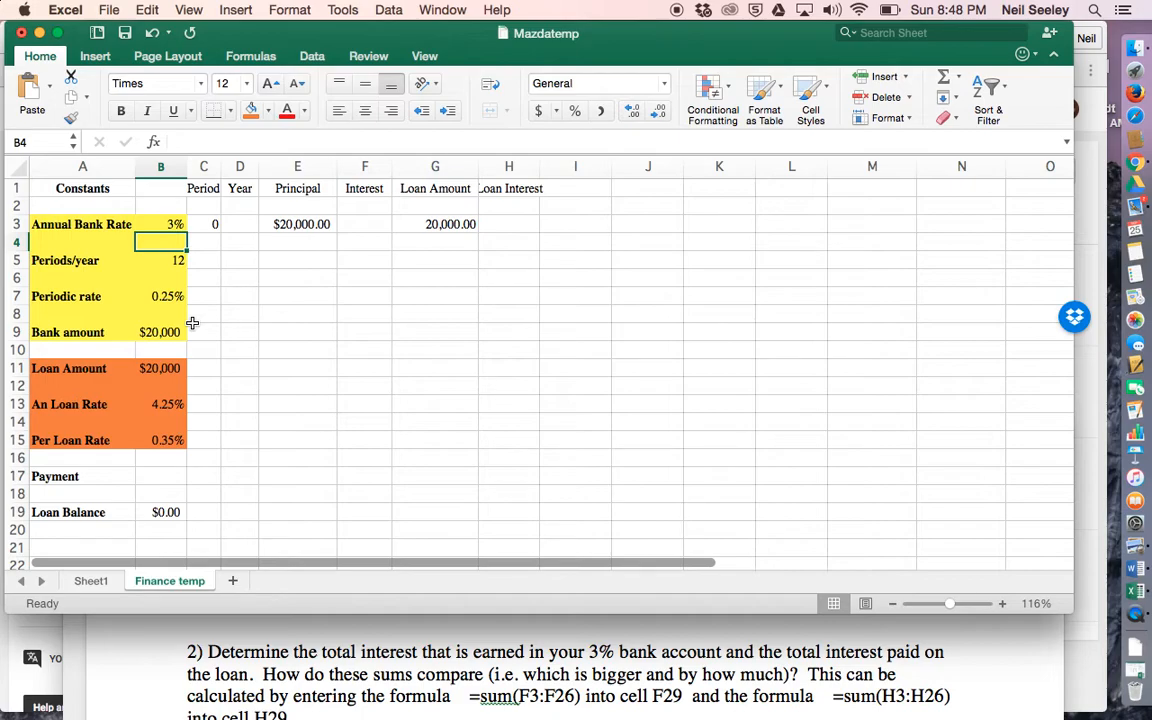
- Review the bank constants in A3:B9 and the periodic loan rate formula in B15
{"action": "left_click", "coordinate": [148, 222]}
{"action": "left_click", "coordinate": [155, 262]}
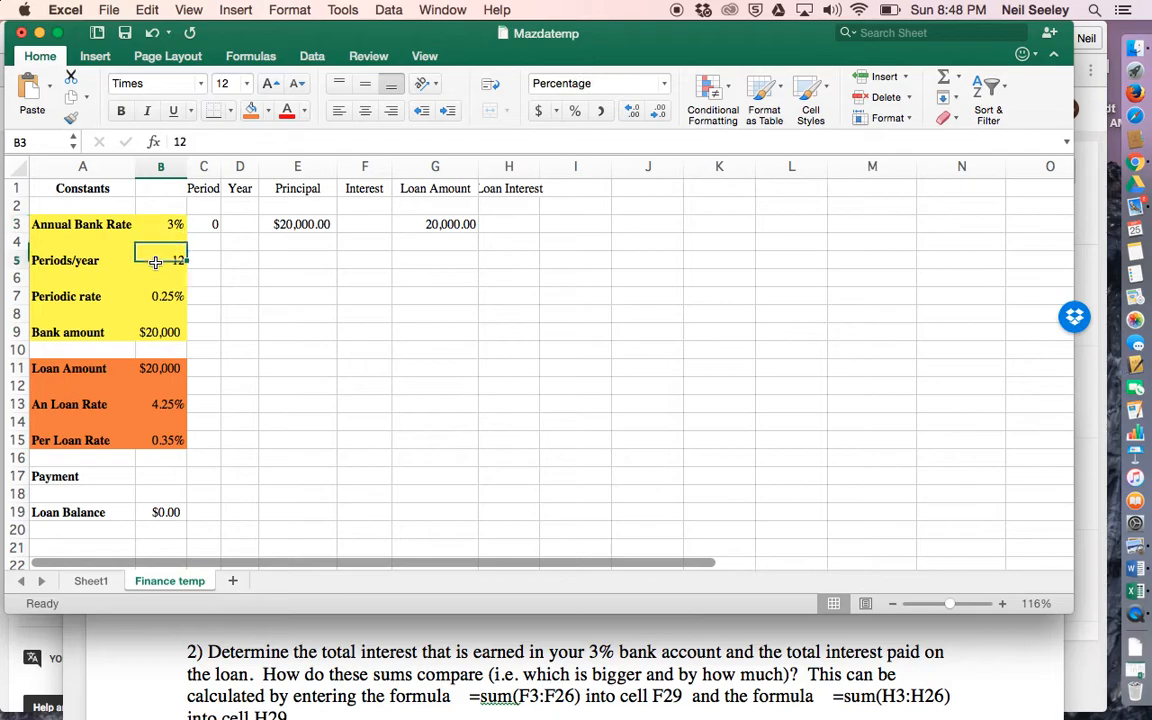
{"action": "left_click", "coordinate": [154, 296]}
{"action": "left_click", "coordinate": [148, 331]}
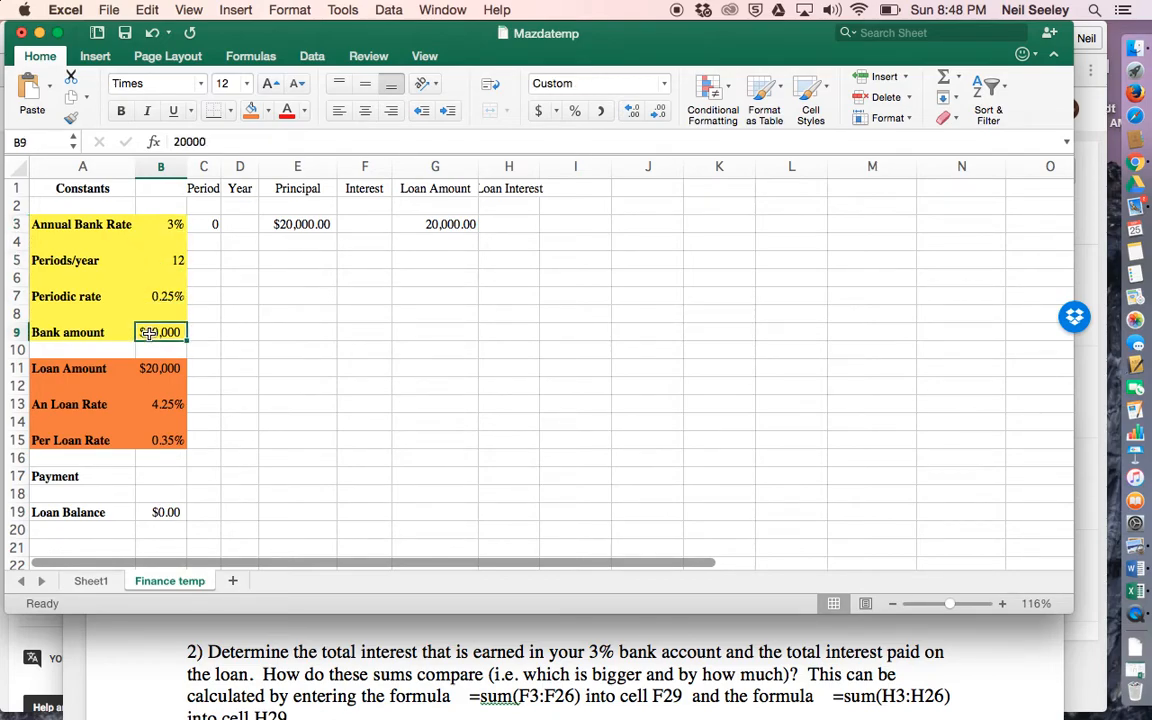
{"action": "left_click", "coordinate": [160, 436]}
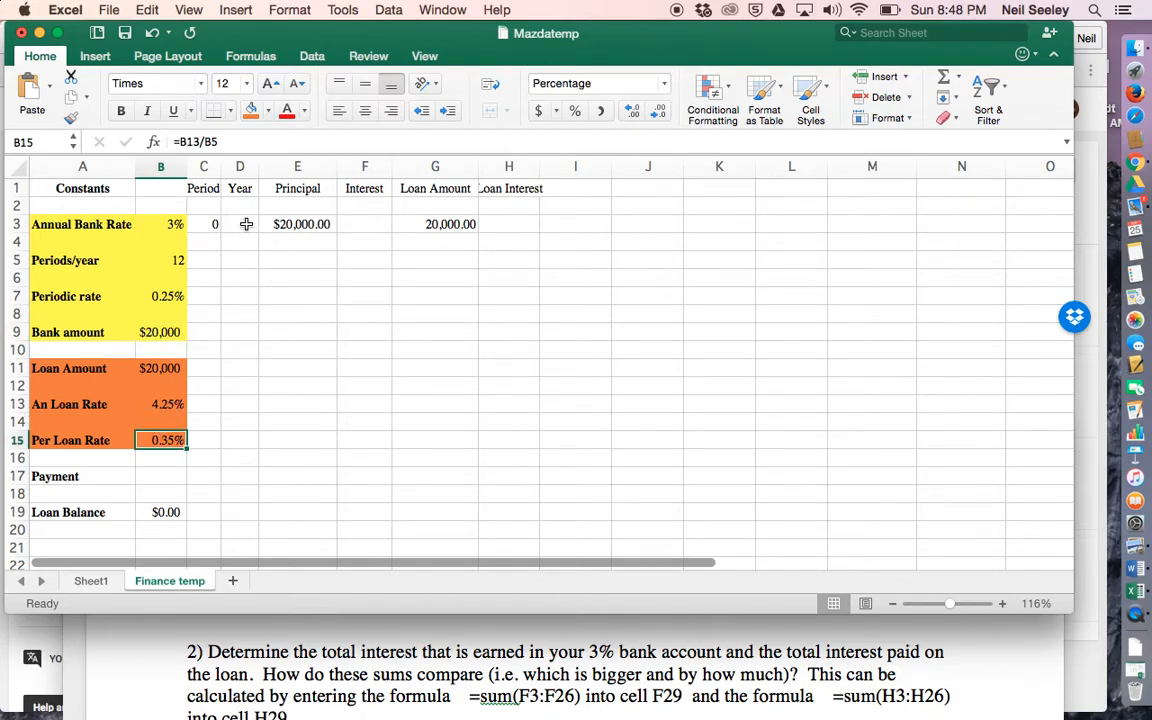
{"action": "left_click", "coordinate": [203, 205]}
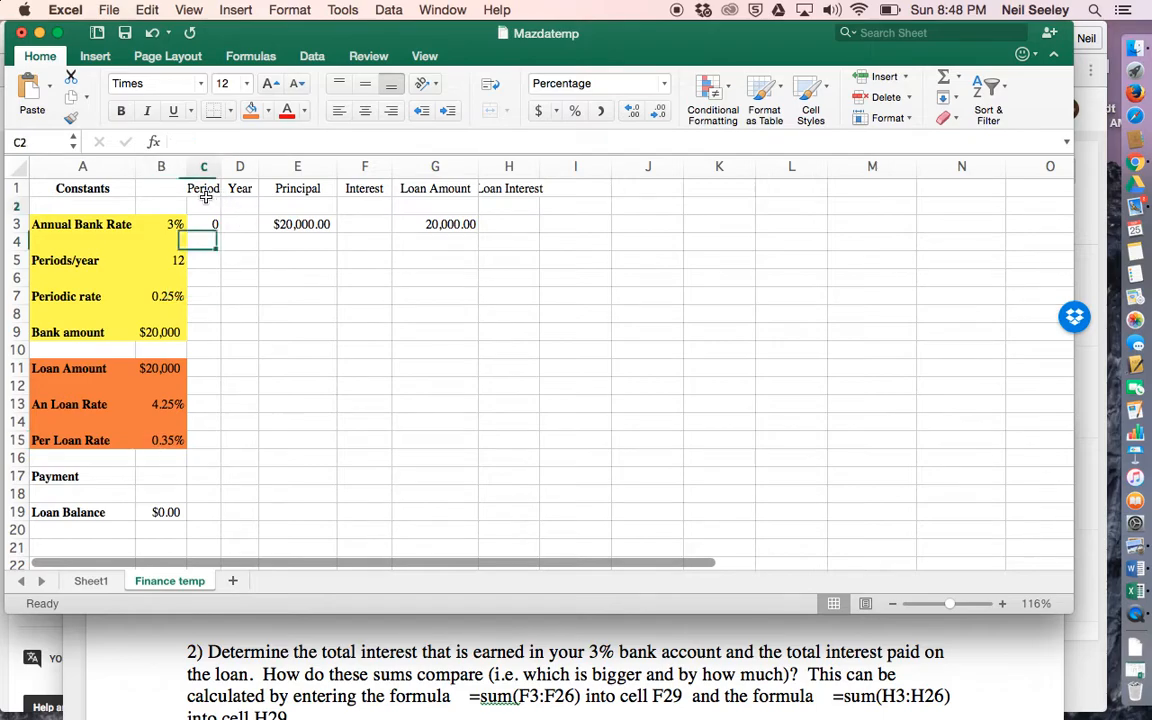
{"action": "left_click", "coordinate": [95, 226]}
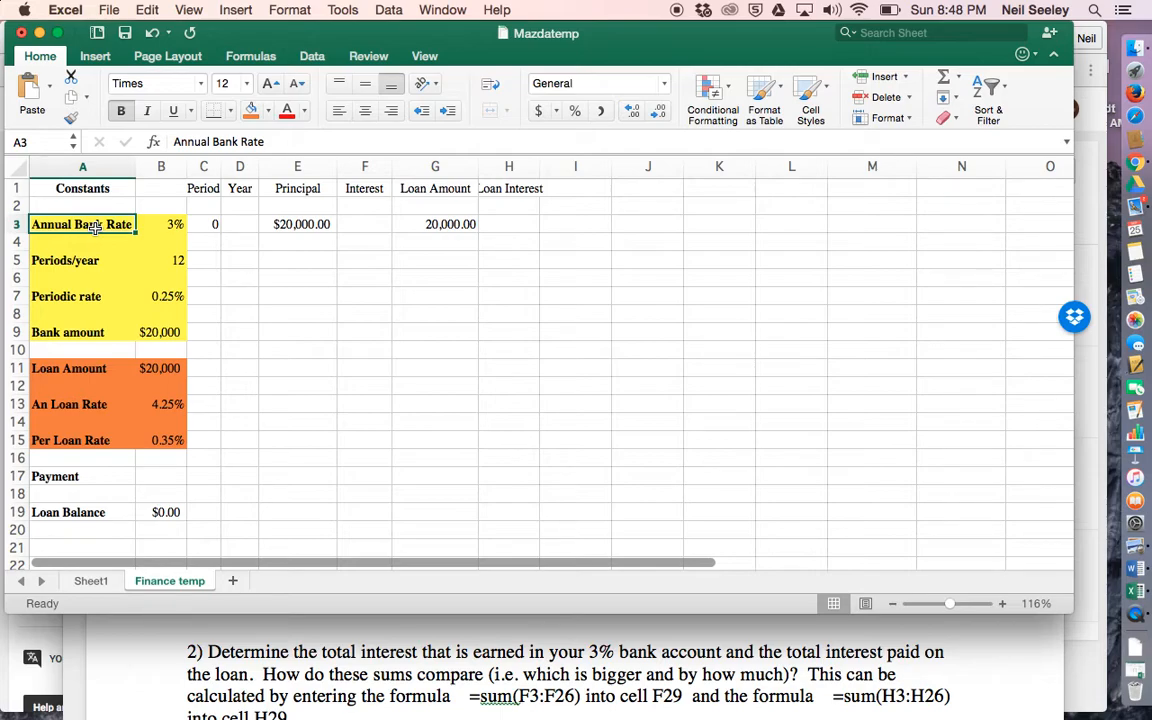
{"action": "key", "text": "Return"}
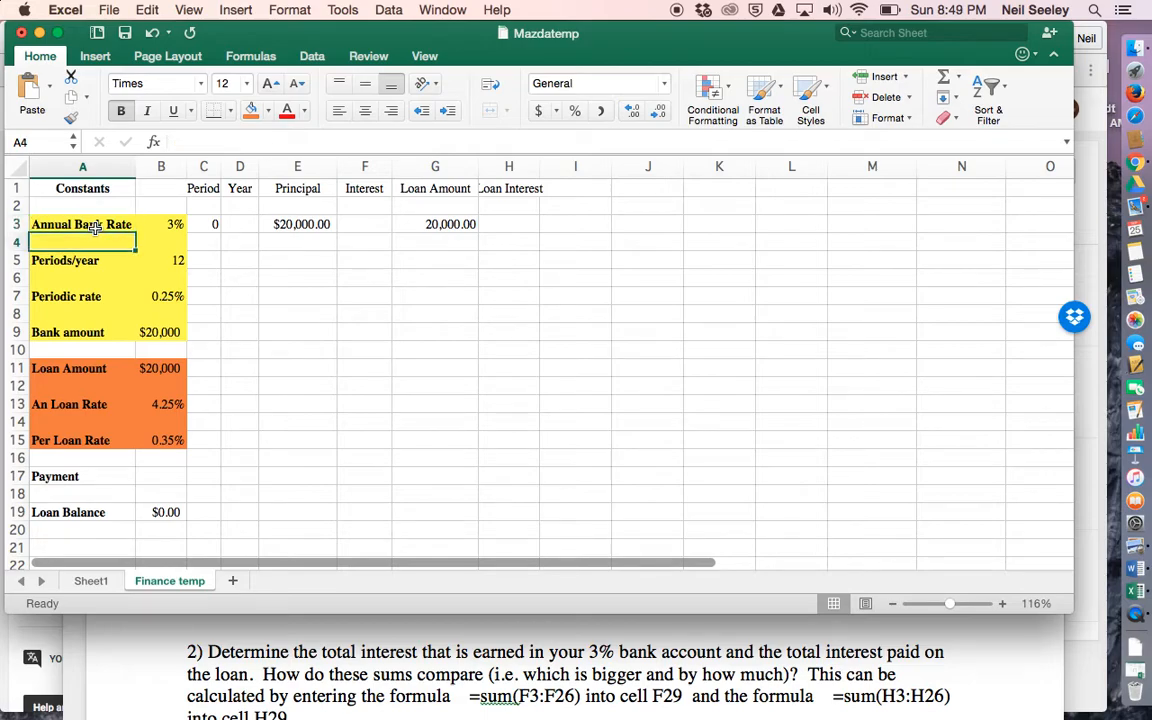
{"action": "key", "text": "Return"}
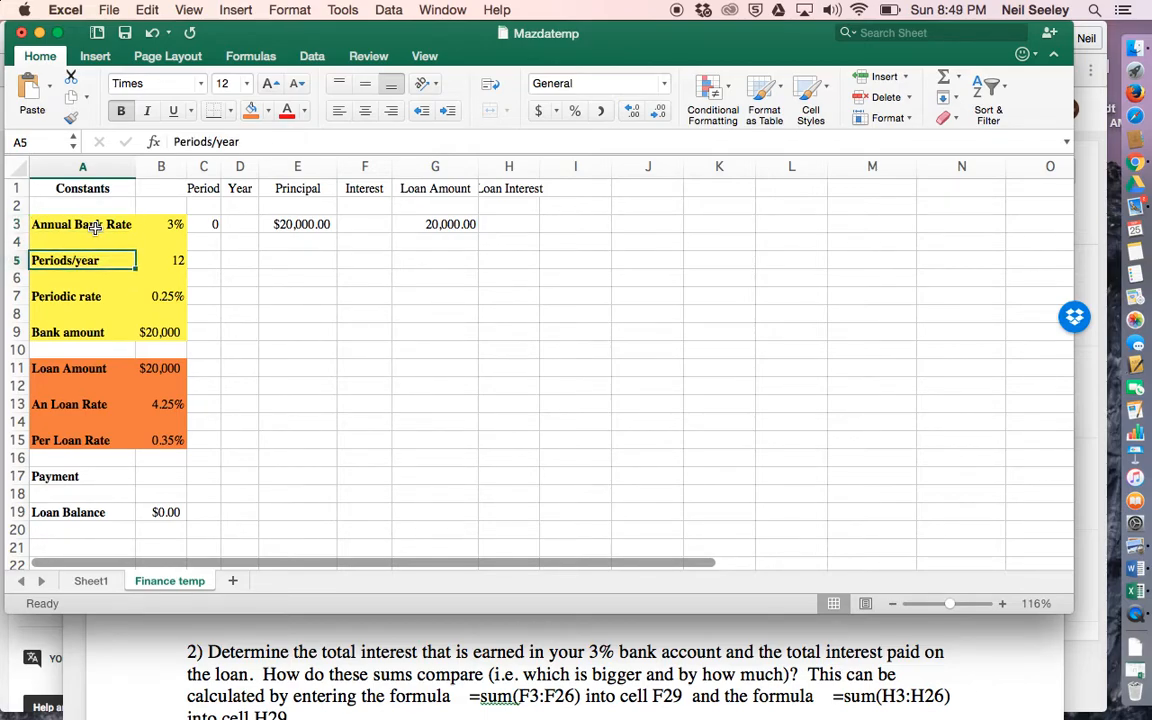
{"action": "key", "text": "Return"}
{"action": "key", "text": "Up"}
{"action": "key", "text": "Right"}
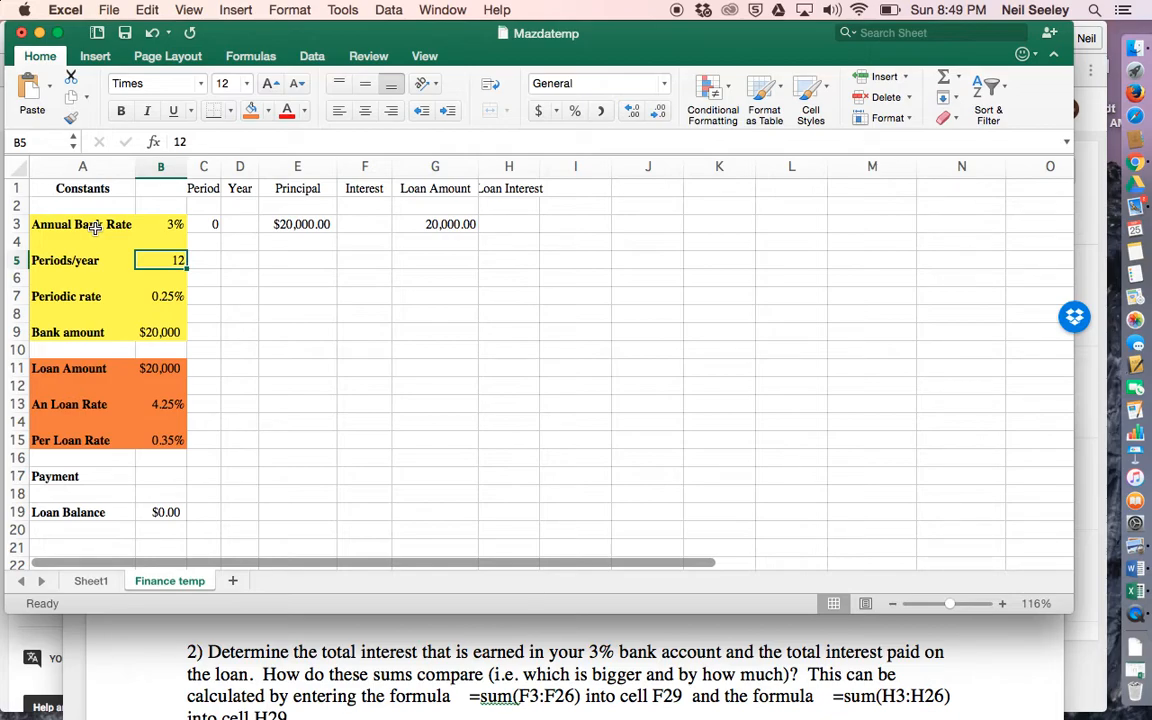
- Examine how the periodic rate formula in B7 divides the annual bank rate in B3 by the periods per year in B5
{"action": "left_click", "coordinate": [150, 224]}
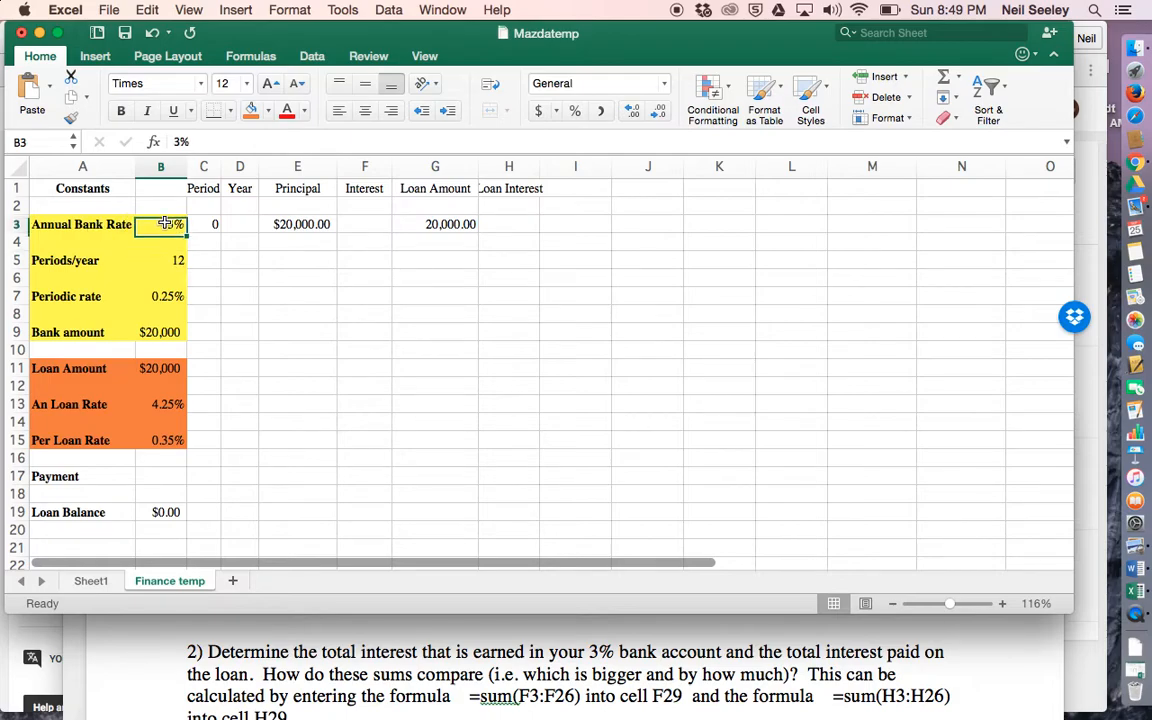
{"action": "left_click", "coordinate": [162, 264]}
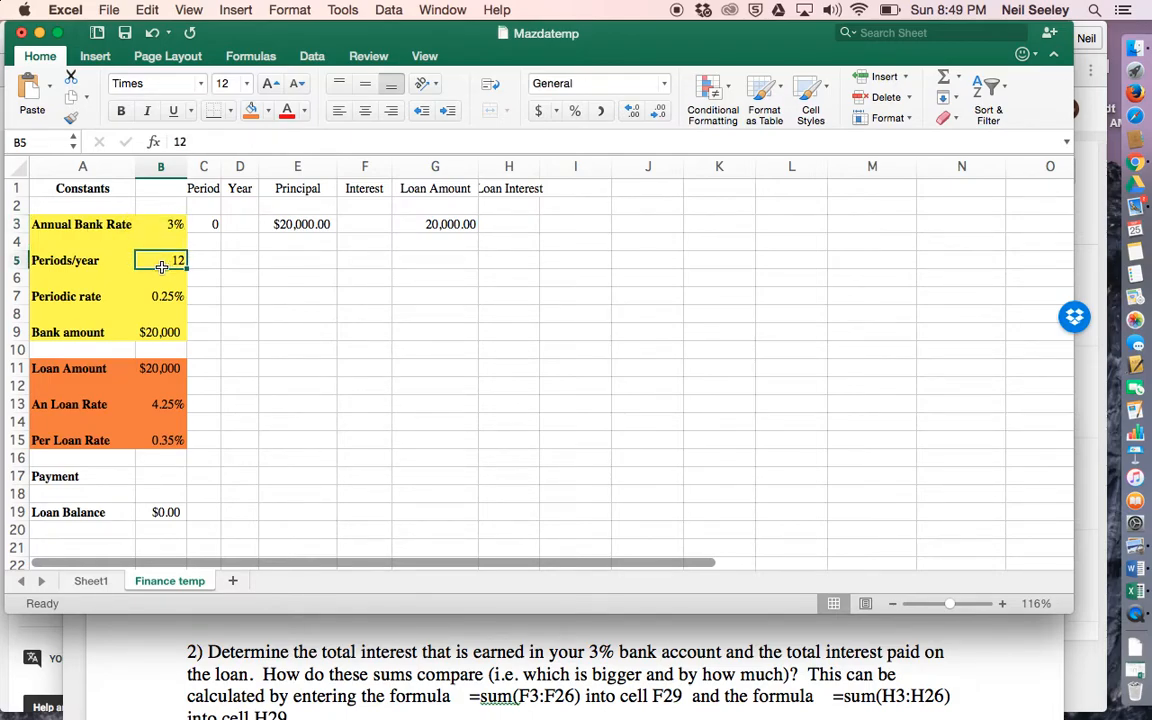
{"action": "left_click", "coordinate": [153, 299]}
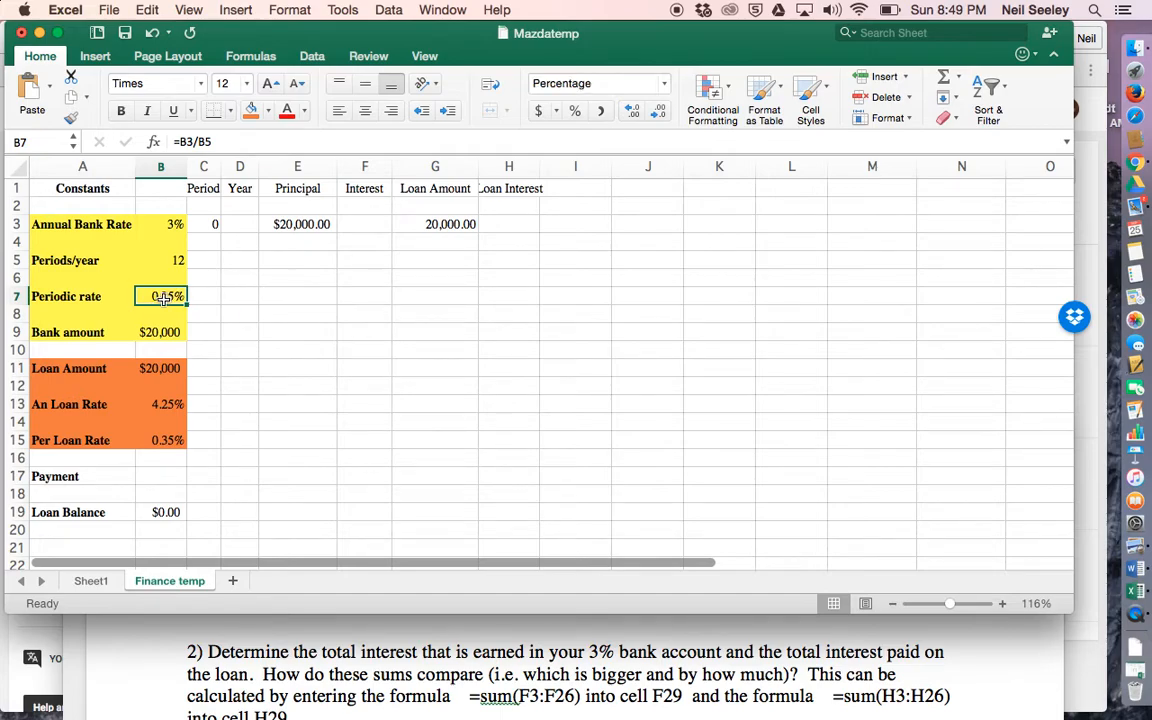
{"action": "left_click", "coordinate": [158, 222]}
{"action": "left_click", "coordinate": [163, 258]}
{"action": "left_click", "coordinate": [163, 292]}
- Set the periods per year in B5 to 365 and check the periodic rate in B7
{"action": "left_click", "coordinate": [166, 262]}
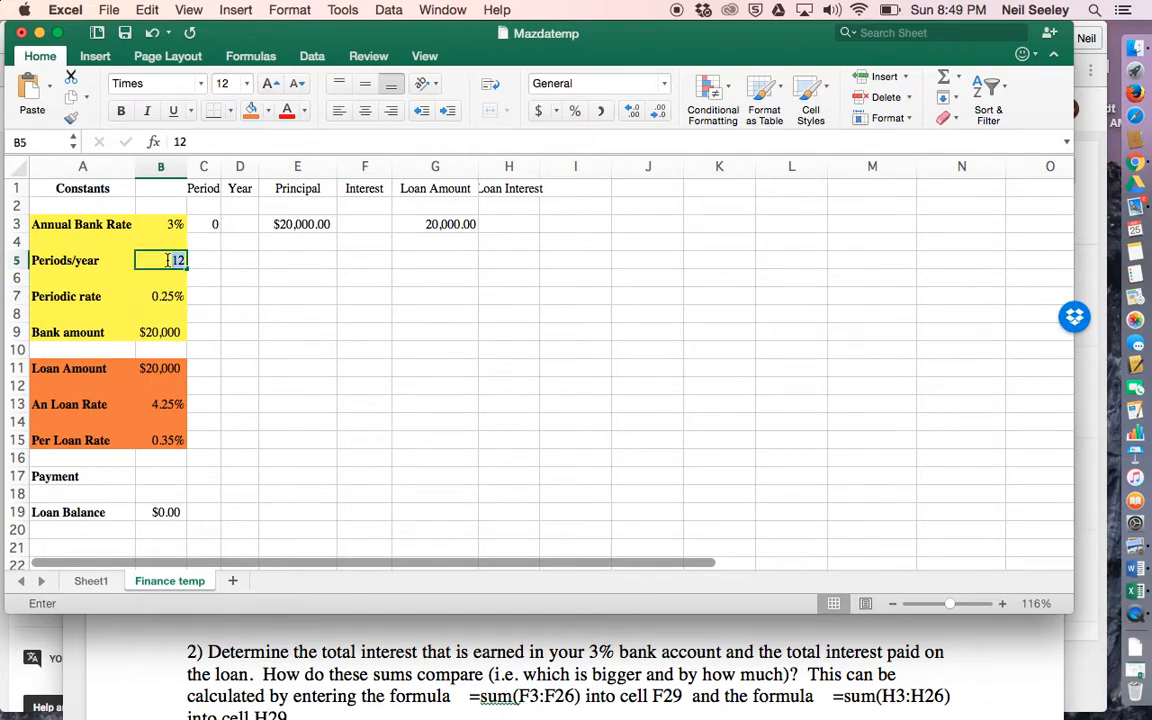
{"action": "type", "text": "365"}
{"action": "key", "text": "Return"}
{"action": "left_click", "coordinate": [172, 296]}
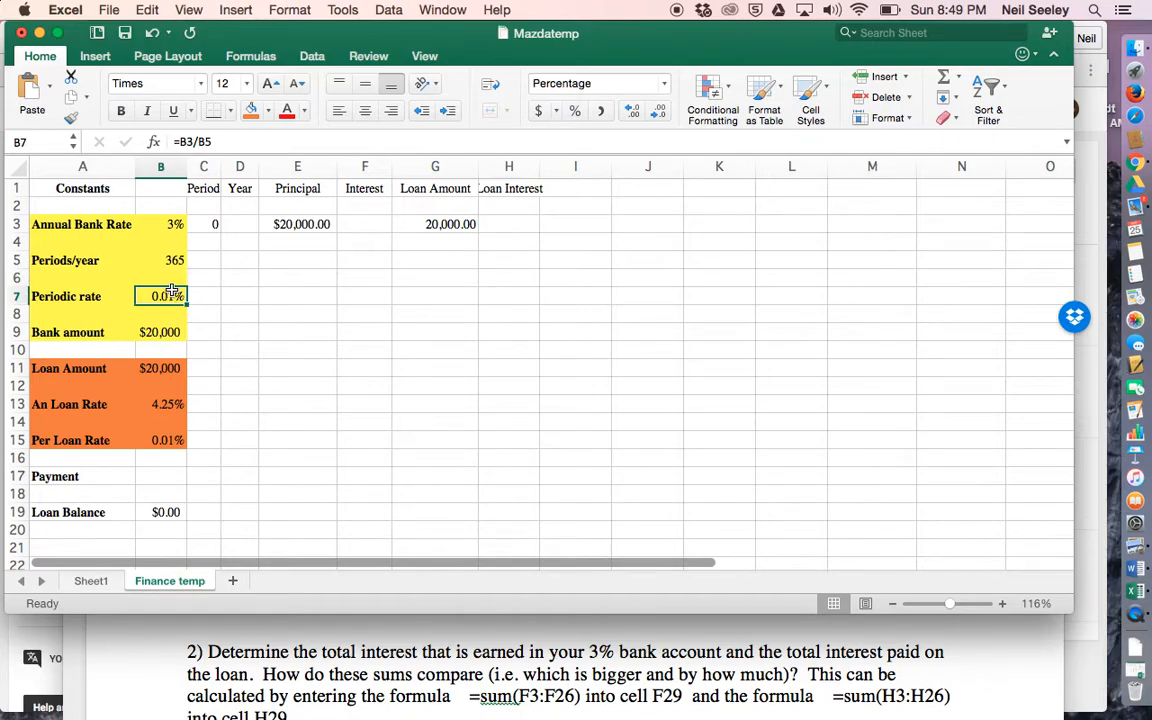
- Restore the periods per year in B5 to 12
{"action": "left_click", "coordinate": [159, 223]}
{"action": "left_click", "coordinate": [161, 257]}
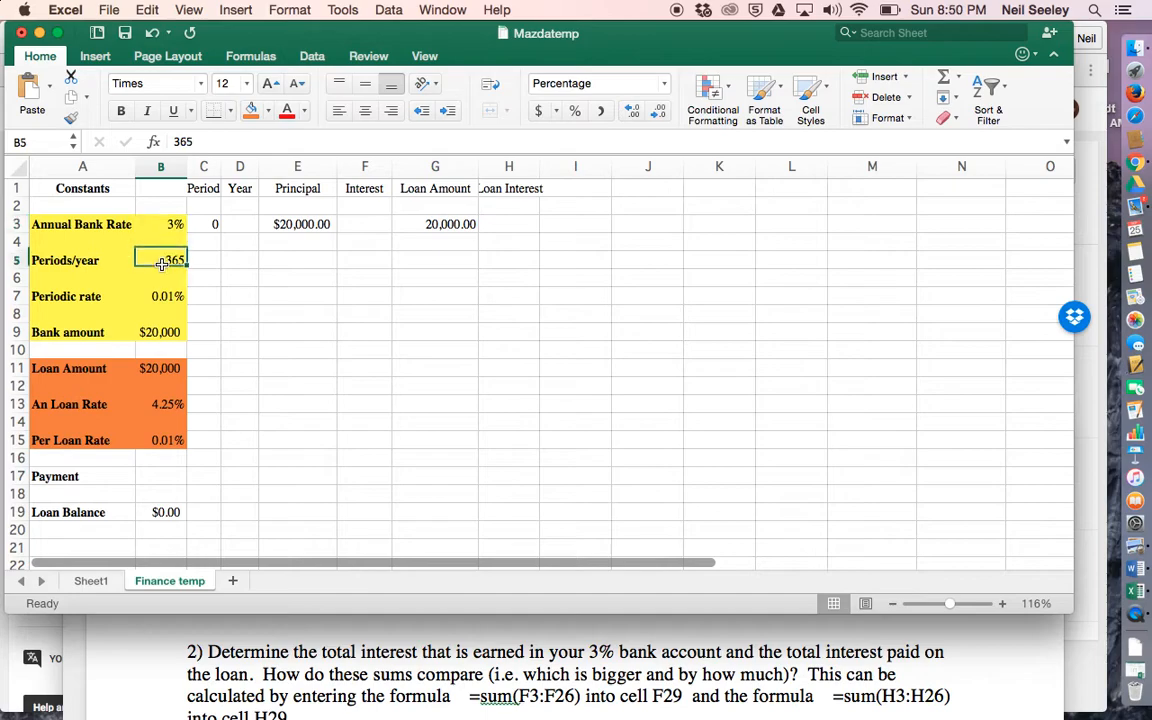
{"action": "type", "text": "12"}
{"action": "key", "text": "Return"}
{"action": "key", "text": "Down"}
{"action": "left_click", "coordinate": [159, 260]}
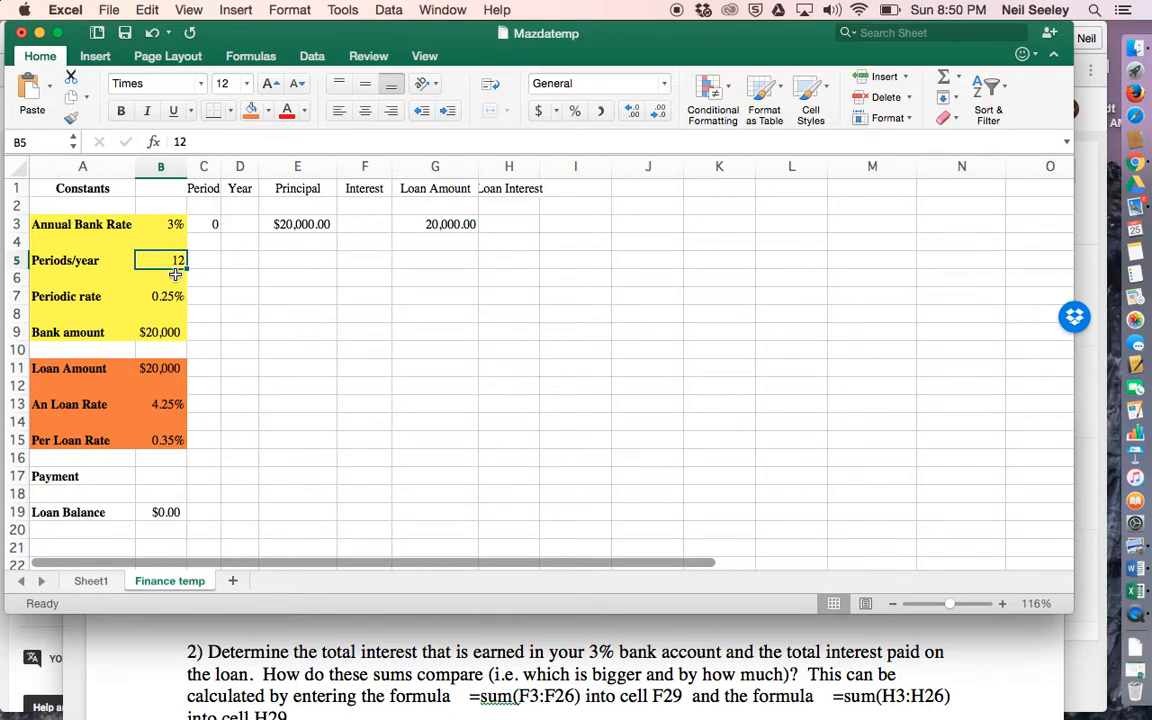
- Check the annual bank rate, the periods per year and the periodic rate formula once more, ending at the Annual Bank Rate label
{"action": "left_click", "coordinate": [170, 224]}
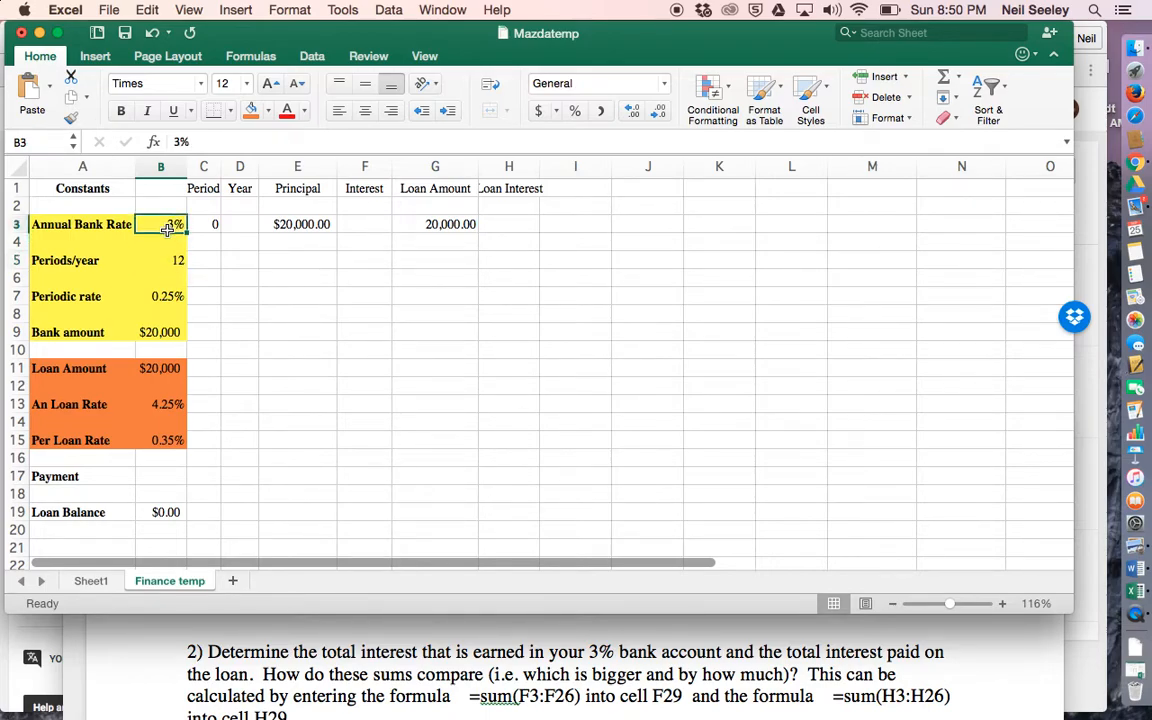
{"action": "left_click", "coordinate": [162, 260]}
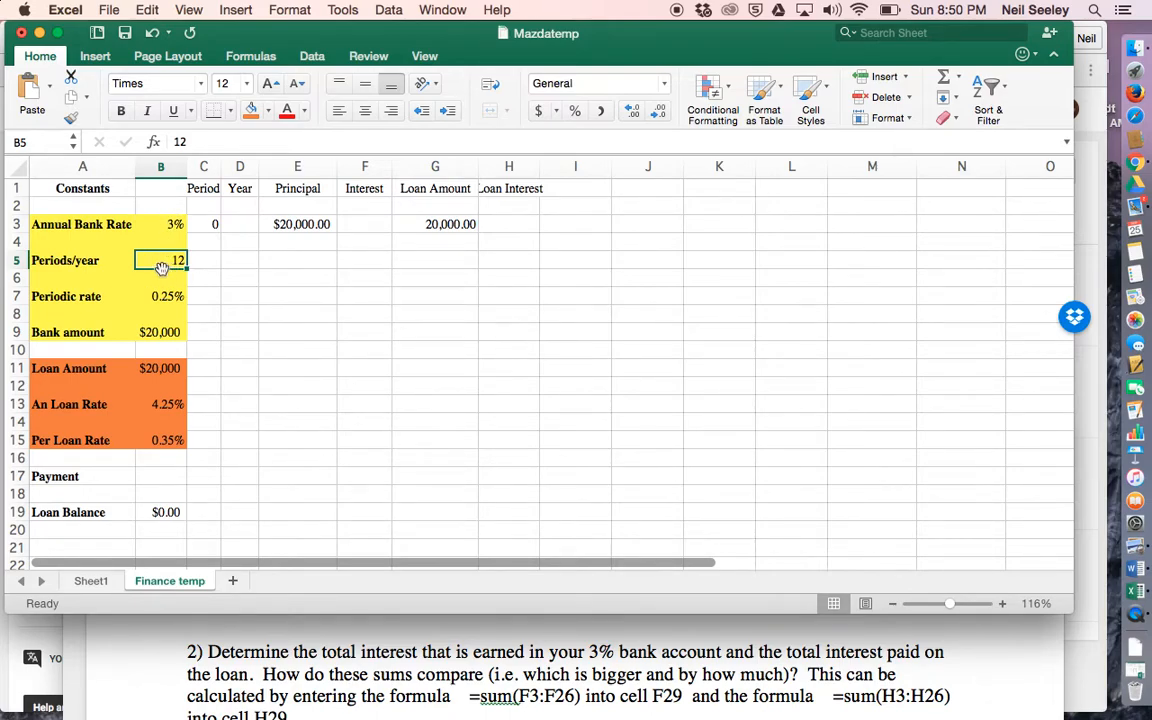
{"action": "left_click", "coordinate": [166, 296]}
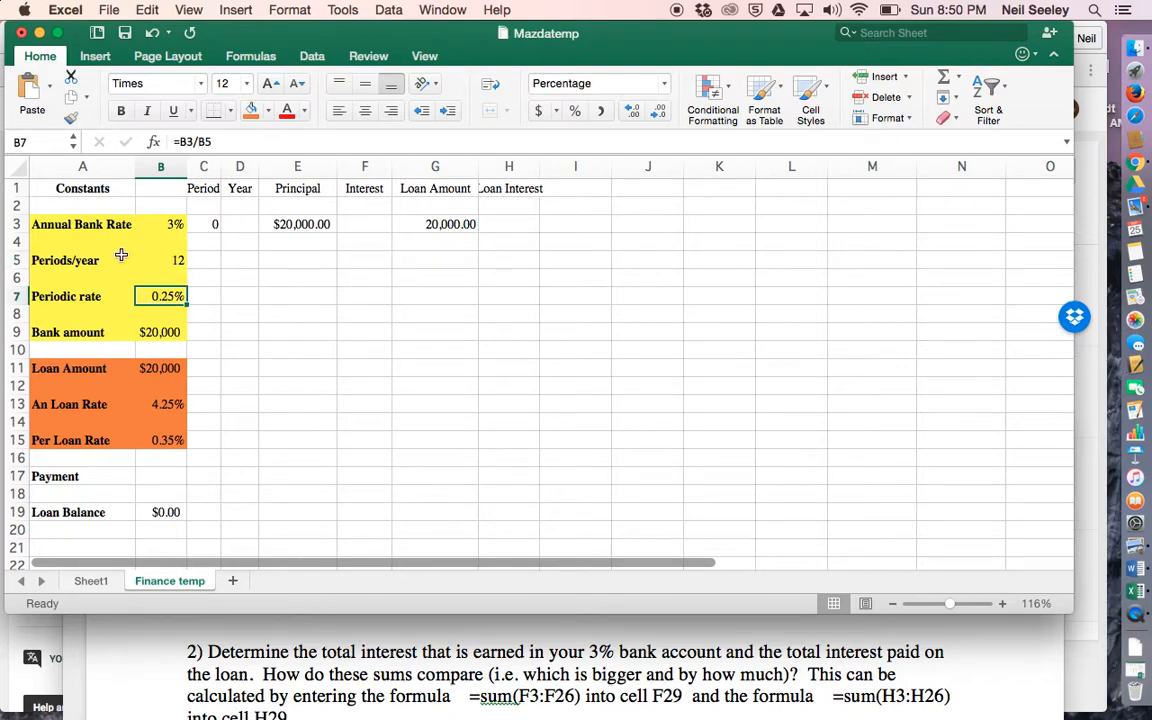
{"action": "left_click", "coordinate": [164, 226]}
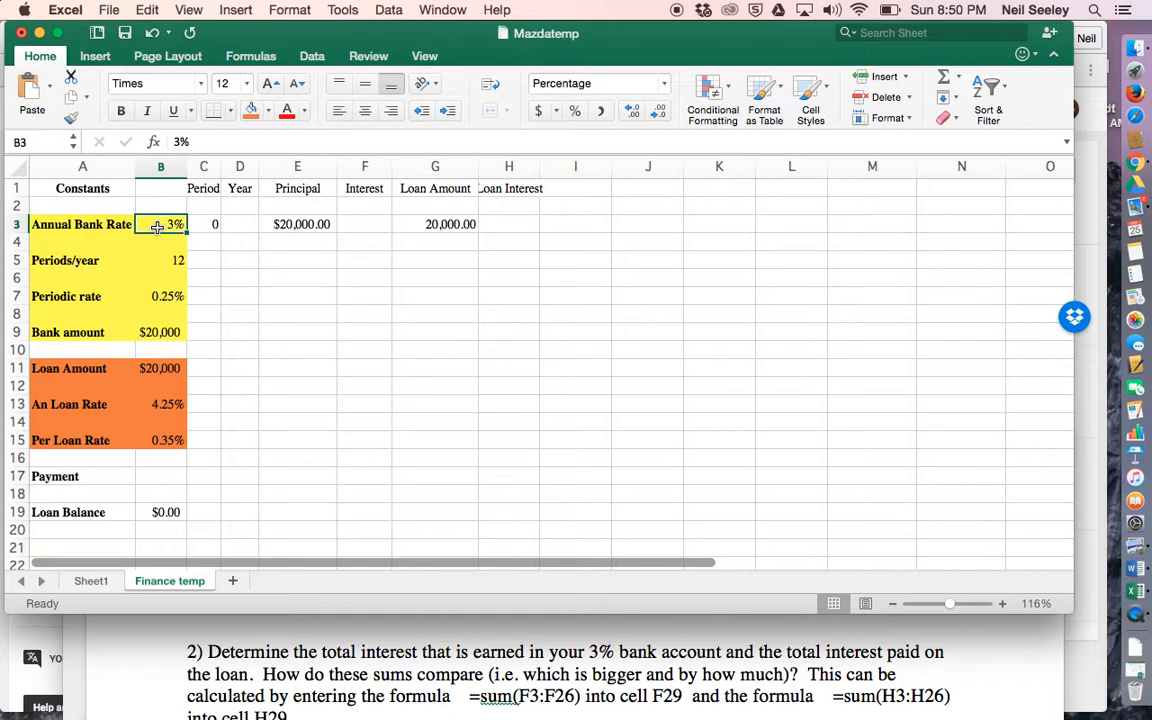
{"action": "left_click", "coordinate": [53, 224]}
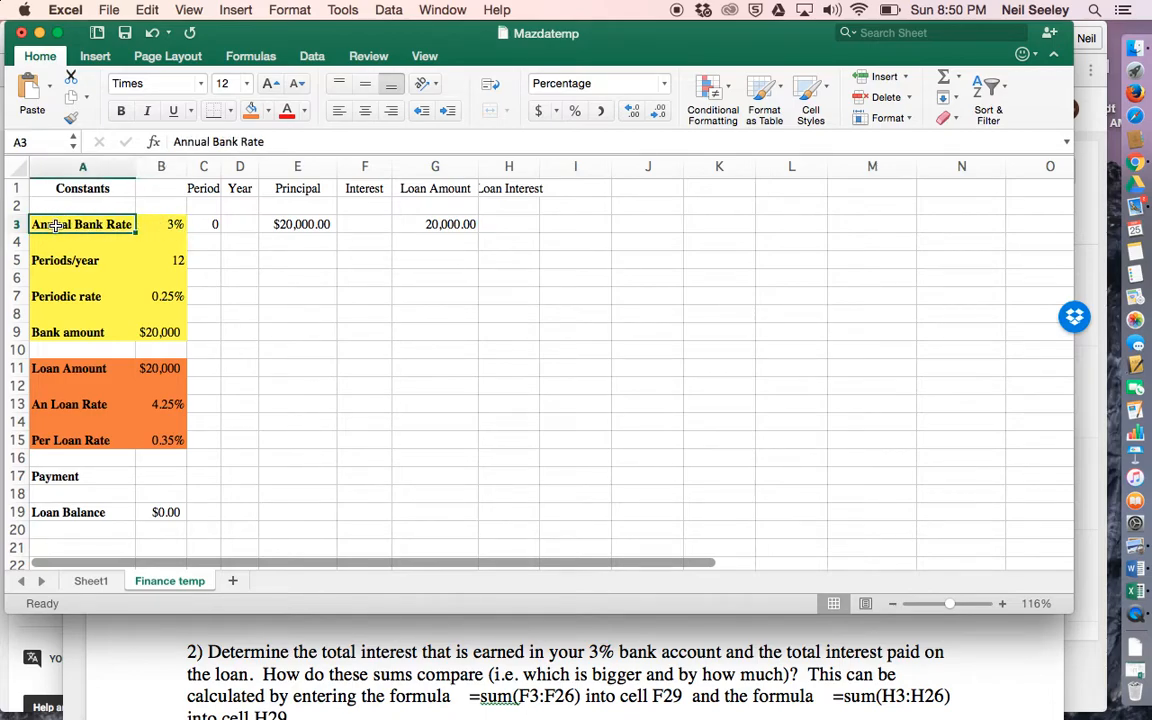
- Examine the annual bank rate in B3 and the cells that the periodic rate formula in B7 refers to
{"action": "left_click", "coordinate": [166, 225]}
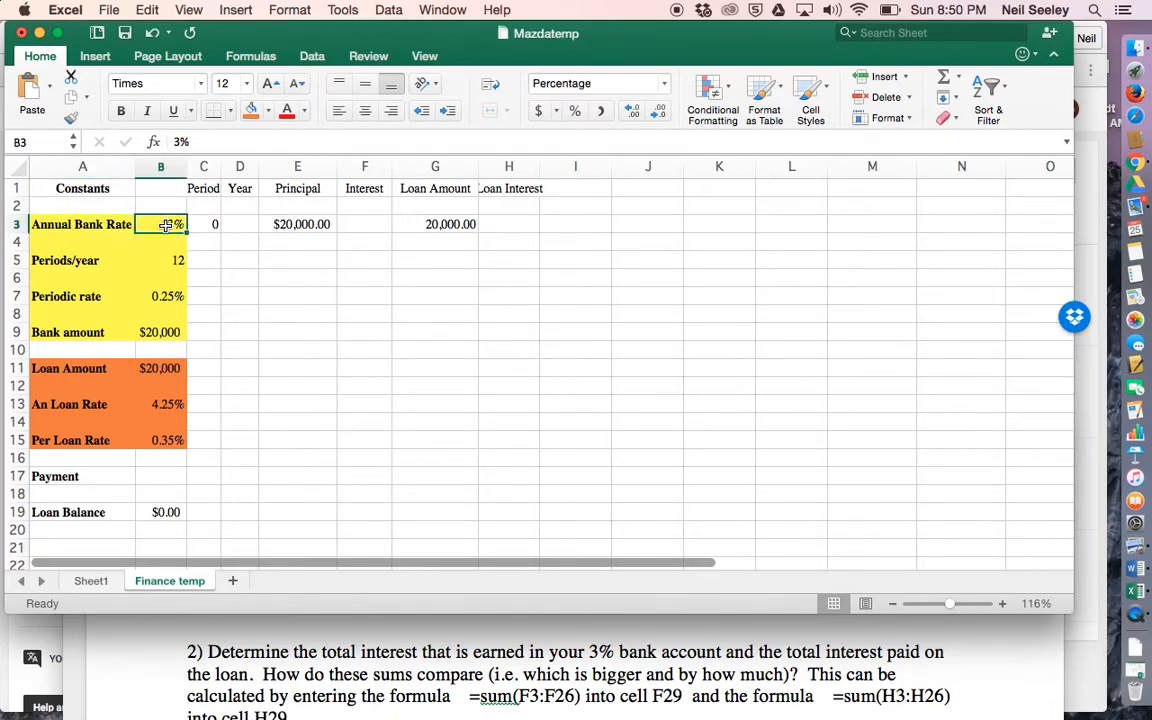
{"action": "left_click", "coordinate": [156, 297]}
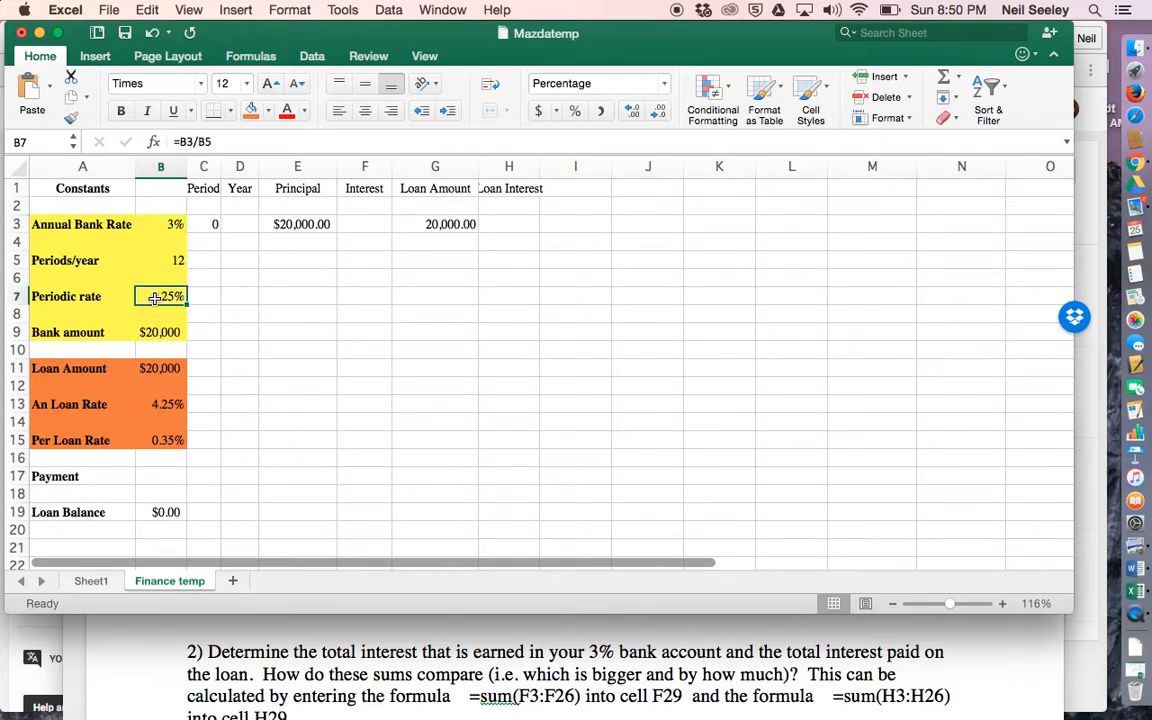
{"action": "left_click", "coordinate": [192, 143]}
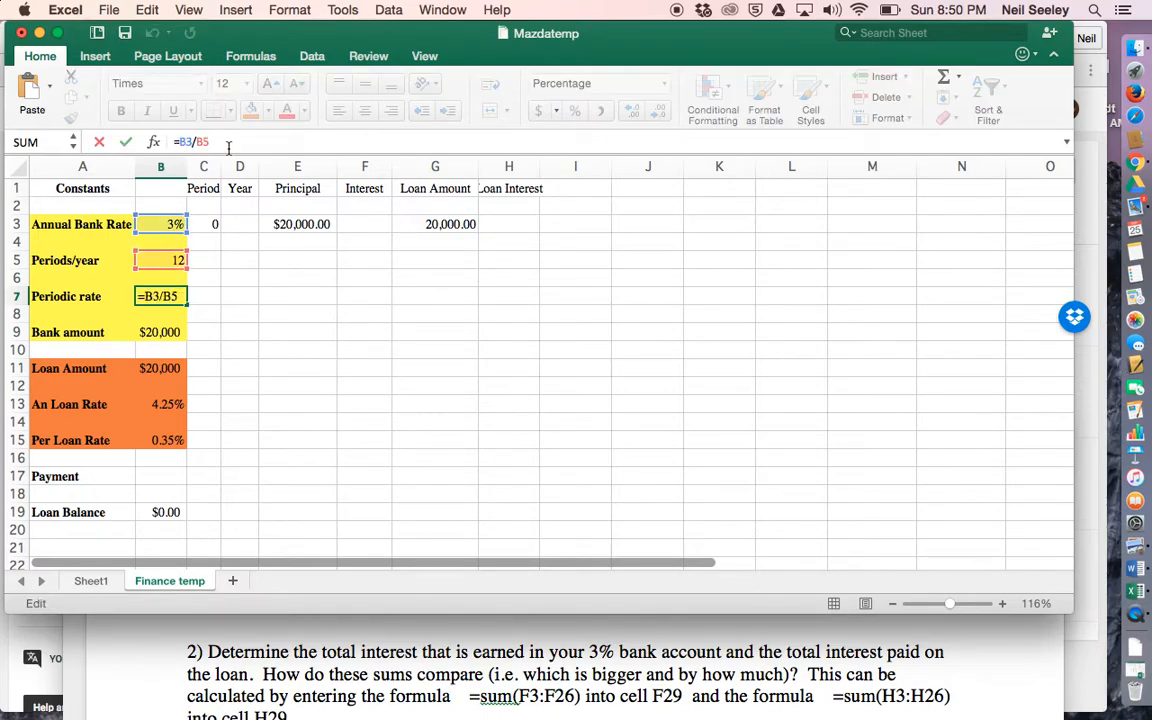
{"action": "left_click", "coordinate": [168, 296]}
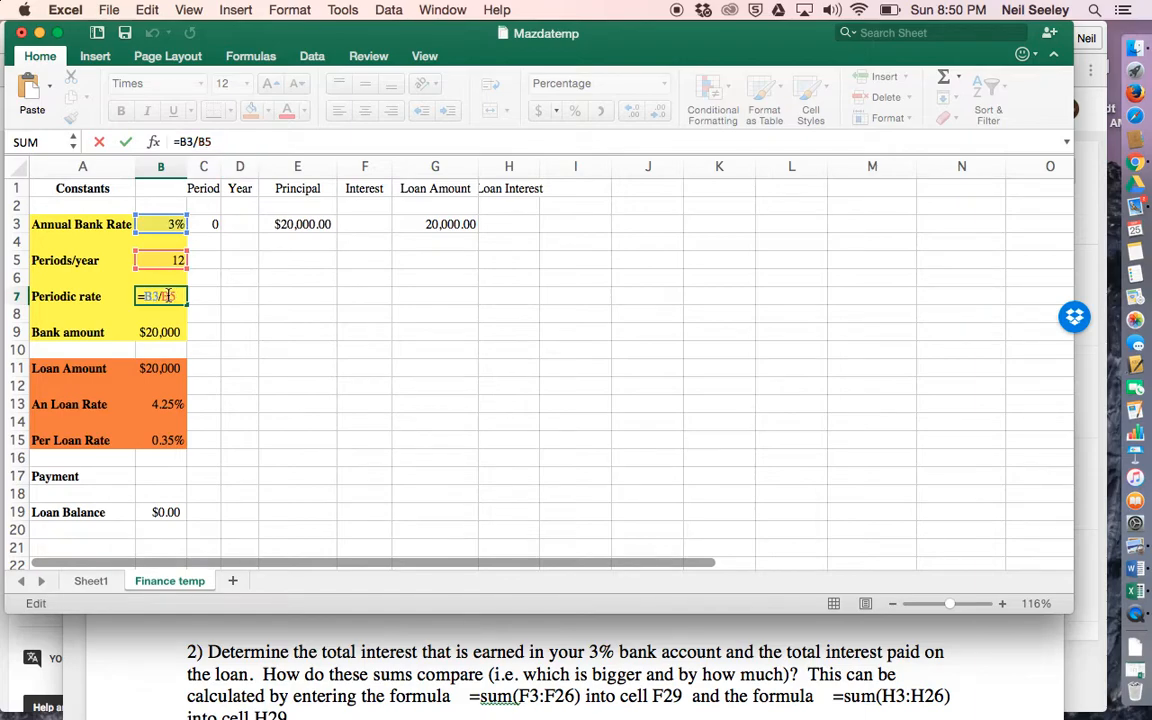
{"action": "key", "text": "Return"}
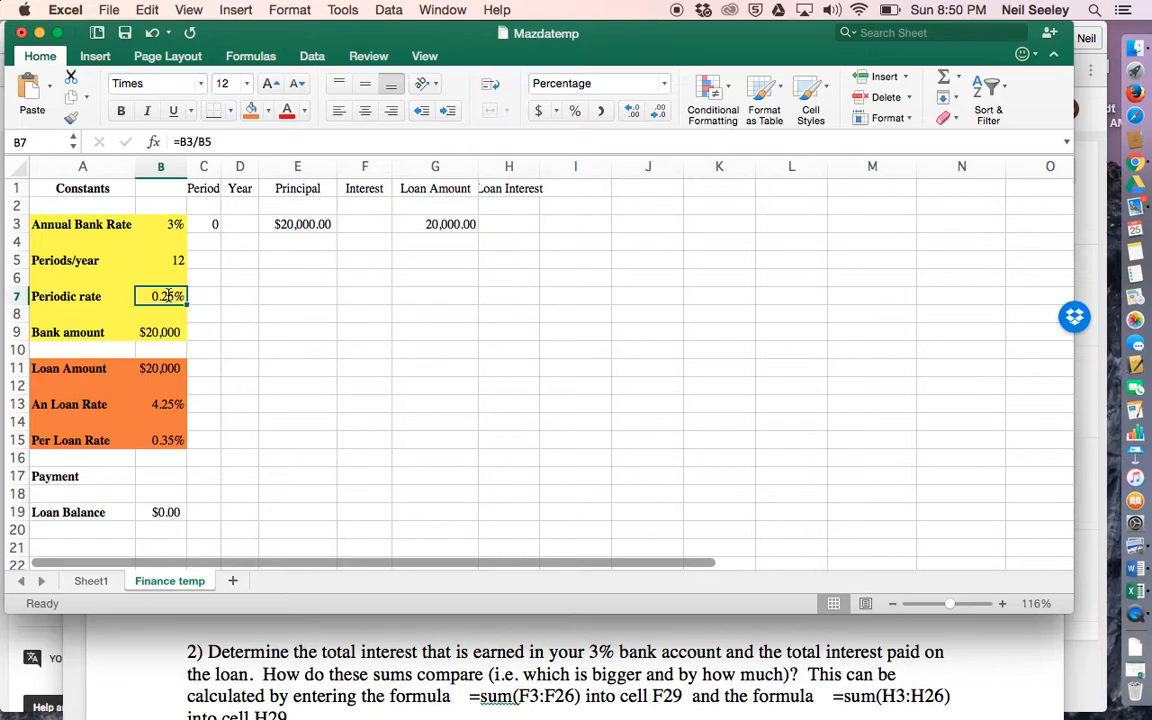
- Compare the periodic rate in B7 with the annual bank rate in B3 and the periods per year in B5
{"action": "left_click", "coordinate": [158, 312]}
{"action": "left_click", "coordinate": [163, 293]}
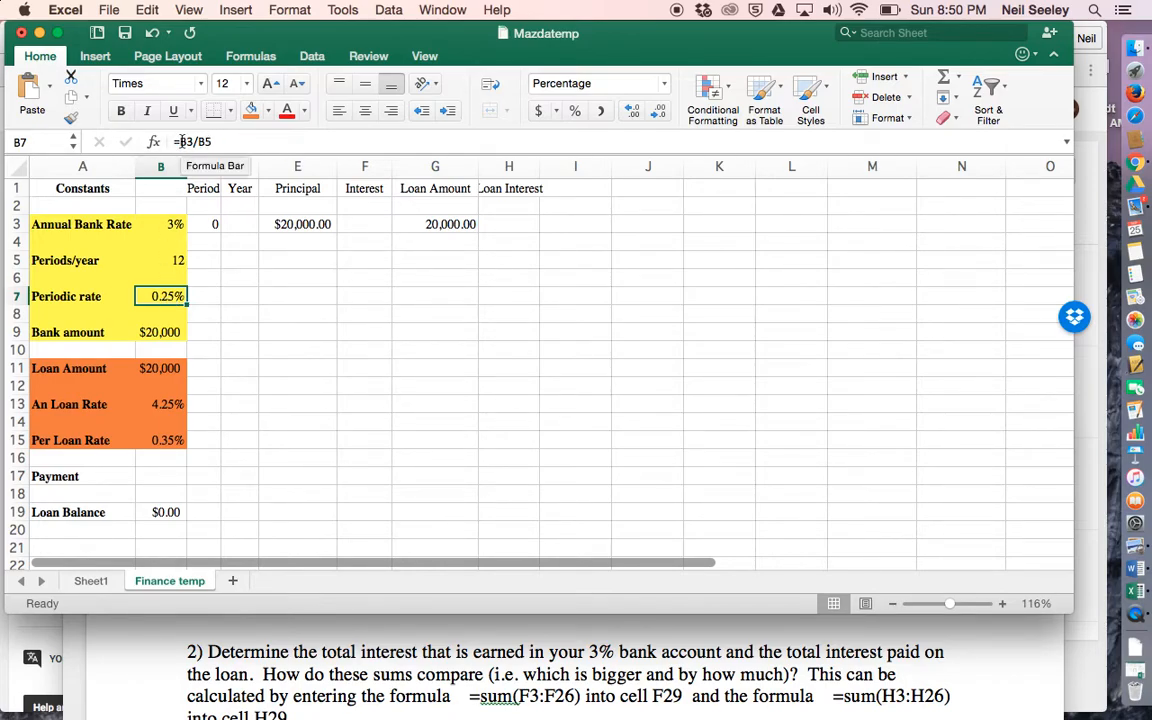
{"action": "left_click", "coordinate": [166, 225]}
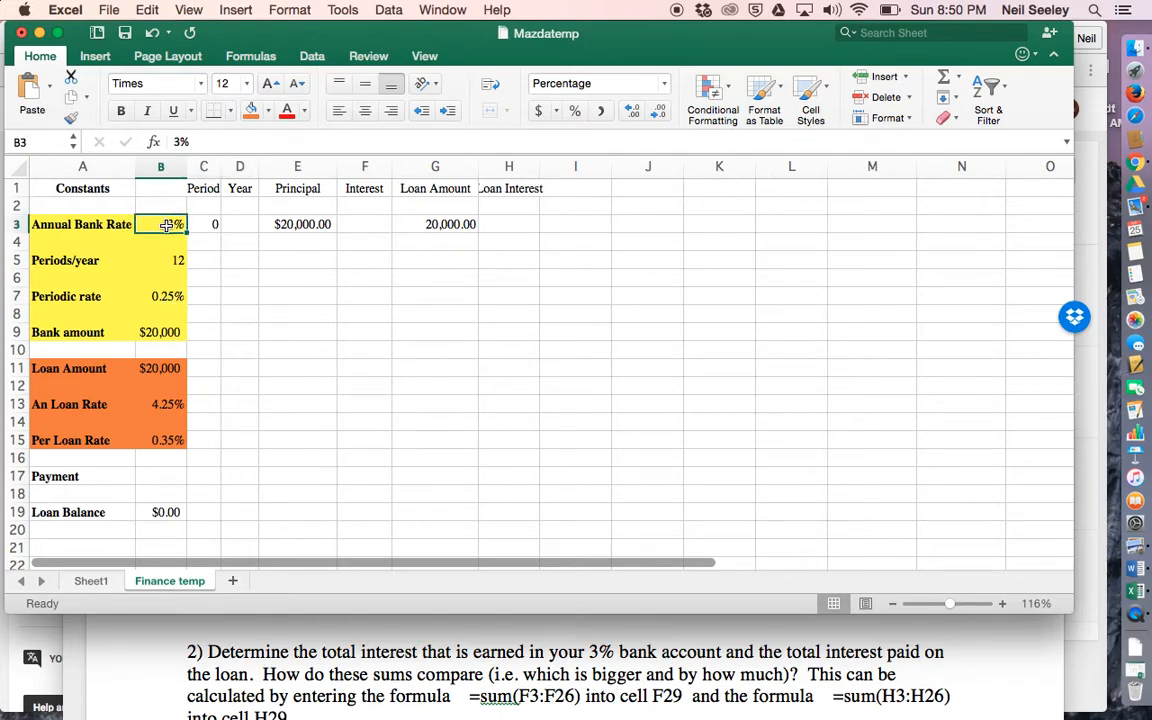
{"action": "left_click", "coordinate": [163, 260]}
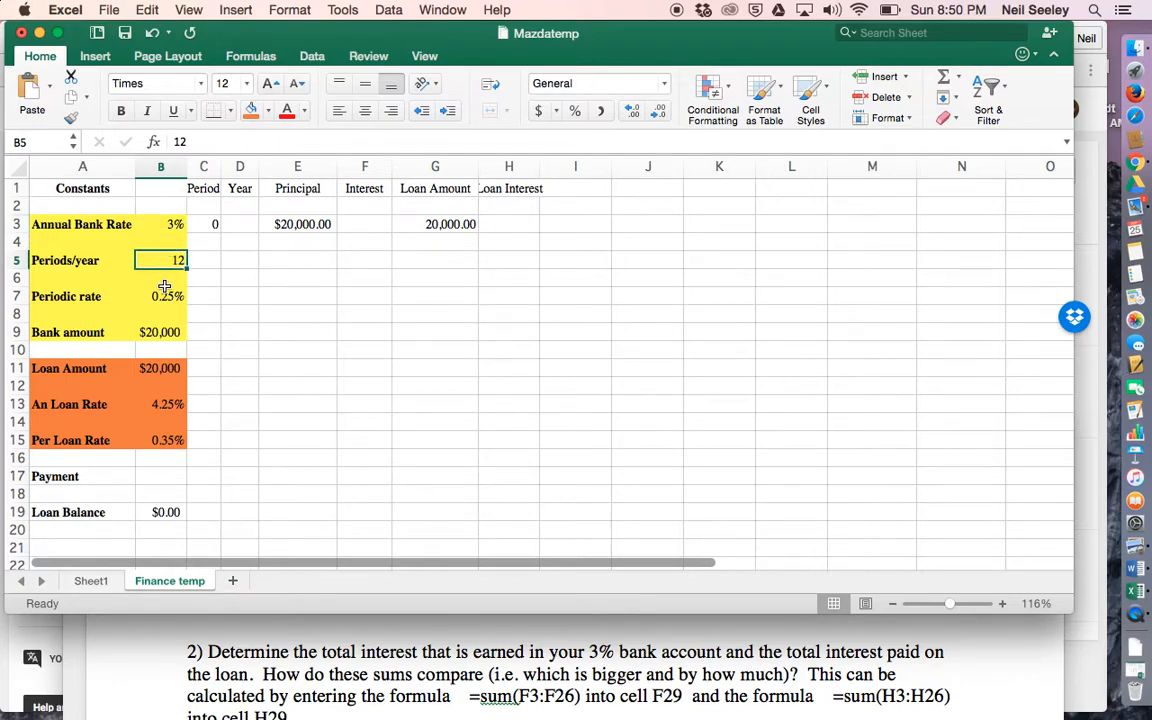
{"action": "left_click", "coordinate": [165, 297]}
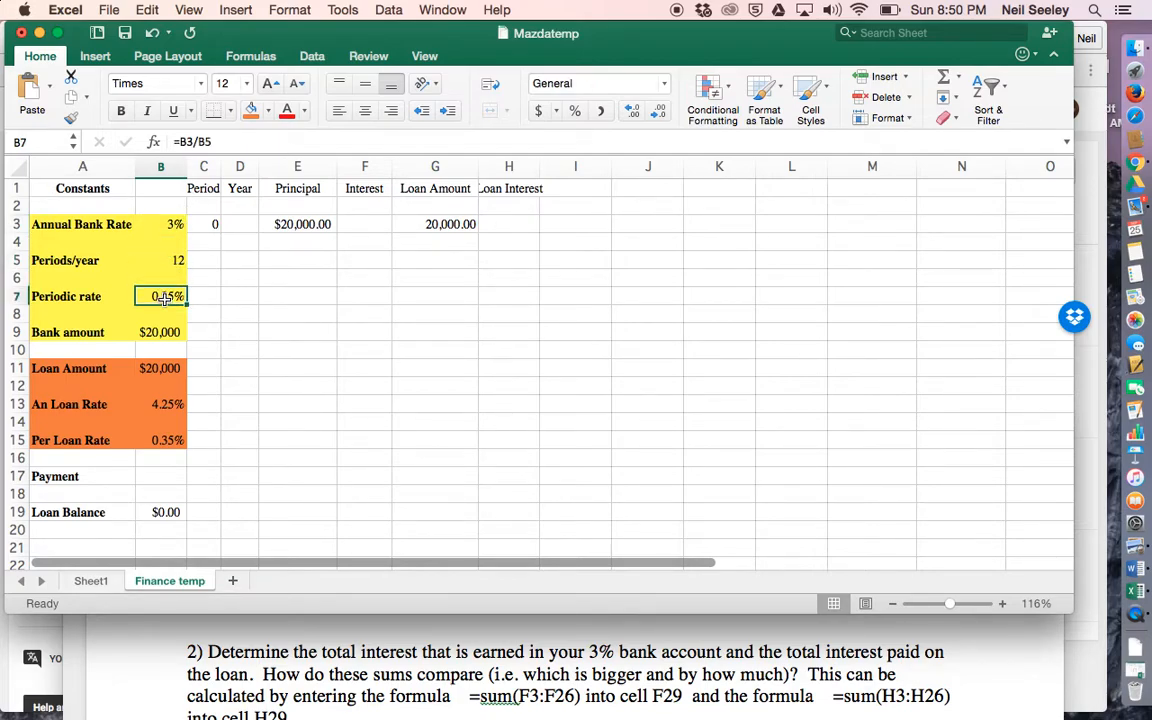
{"action": "left_click", "coordinate": [180, 142]}
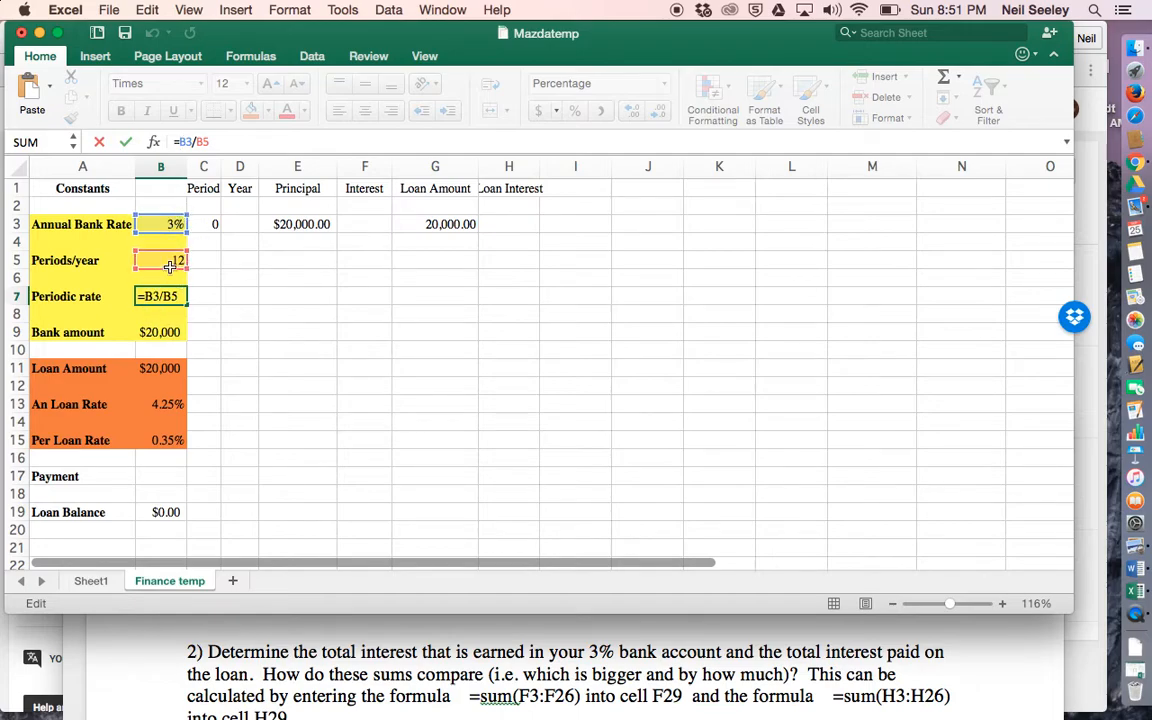
{"action": "left_click", "coordinate": [290, 279]}
{"action": "left_click", "coordinate": [370, 280]}
{"action": "left_click", "coordinate": [357, 309]}
{"action": "left_click", "coordinate": [302, 362]}
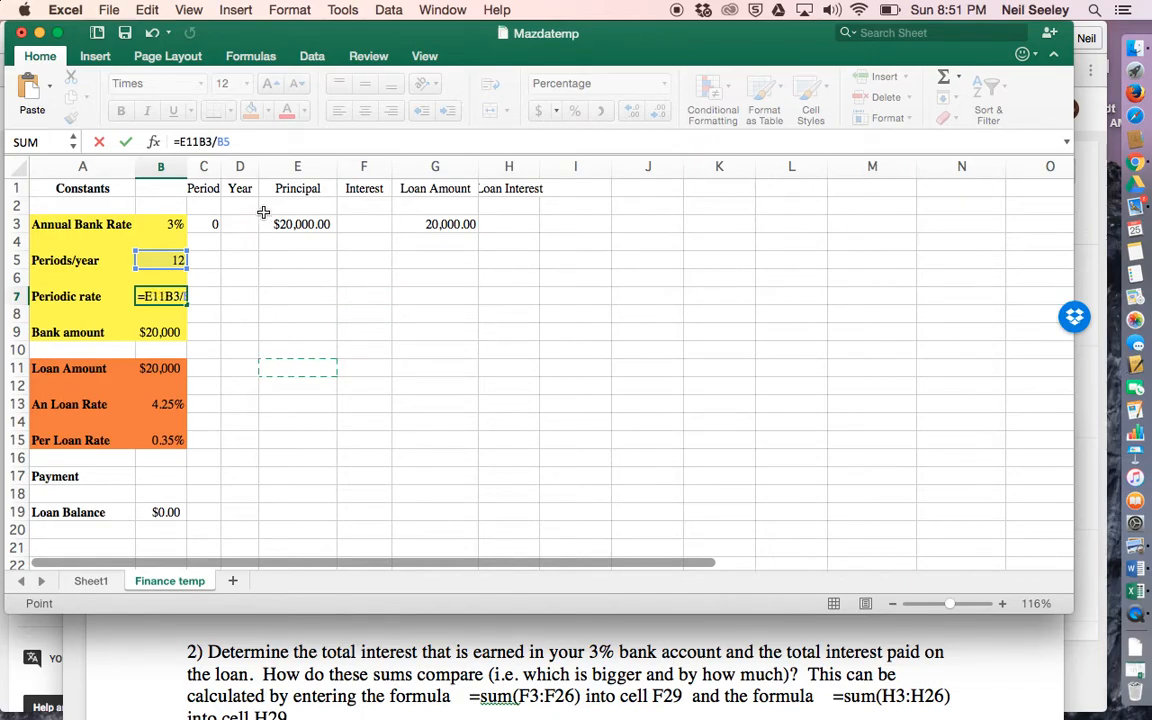
{"action": "key", "text": "Escape"}
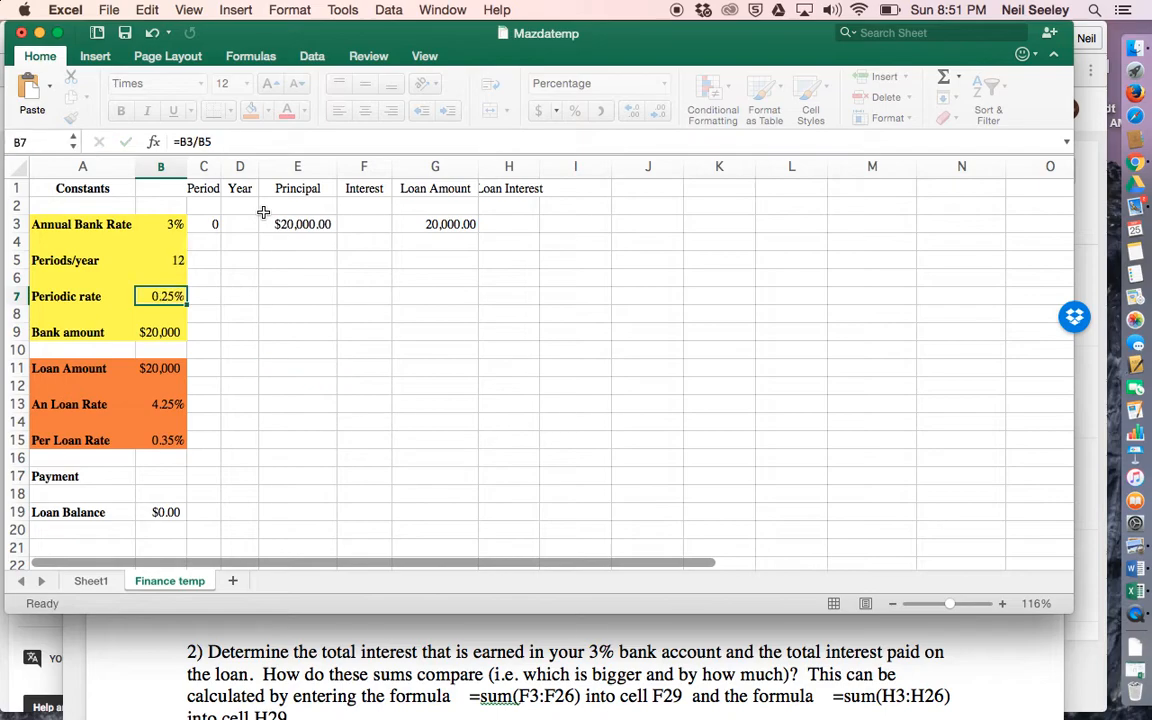
- Check the bank amount in B9, the loan amount in B11 and the annual loan rate in B13
{"action": "left_click", "coordinate": [167, 331]}
{"action": "left_click", "coordinate": [155, 368]}
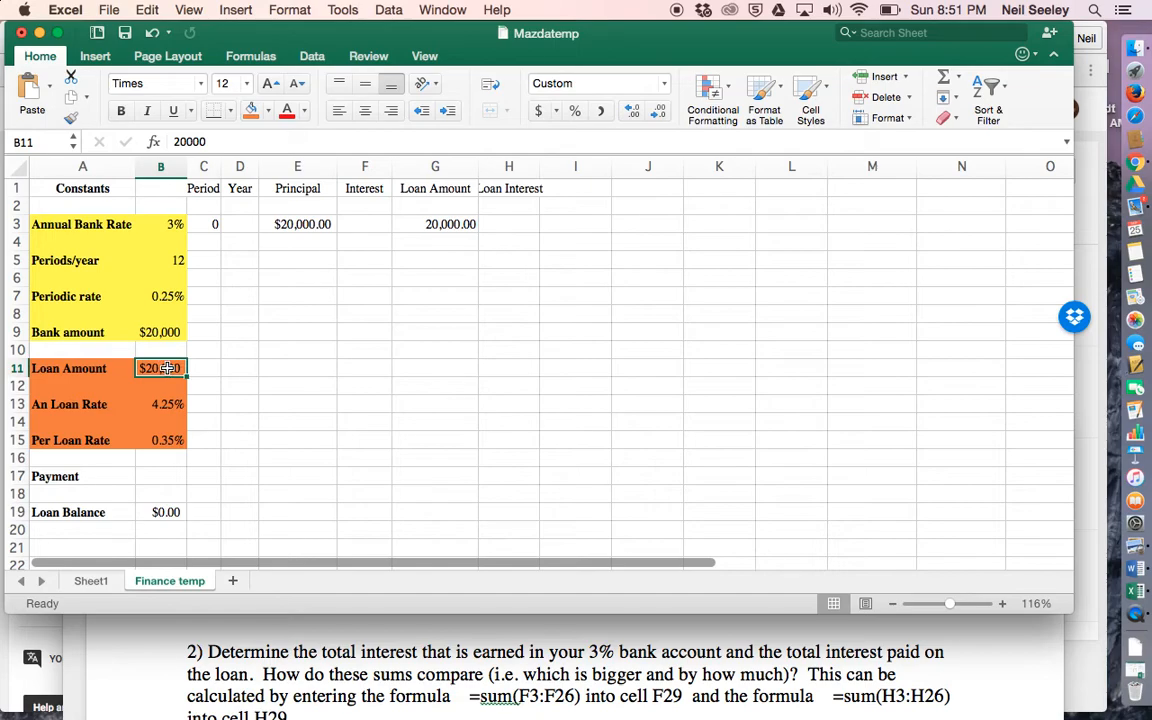
{"action": "left_click", "coordinate": [166, 404]}
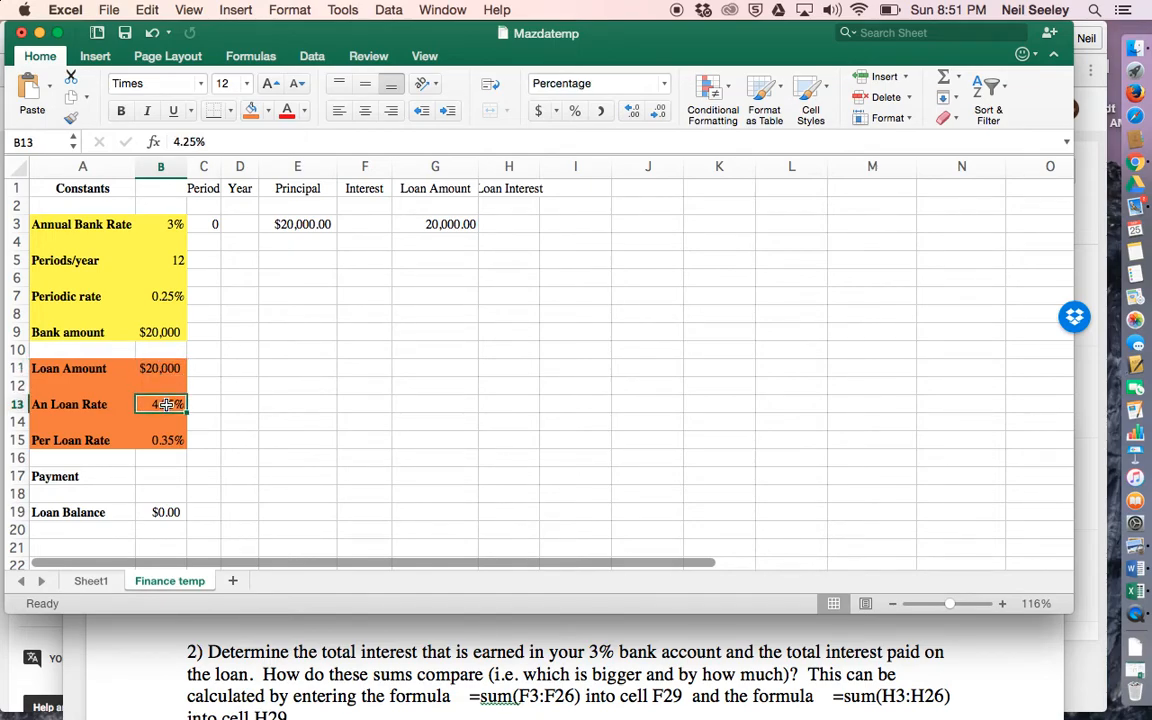
- Examine how the periodic loan rate formula in B15 divides the annual loan rate in B13 by the periods per year in B5
{"action": "left_click", "coordinate": [156, 436]}
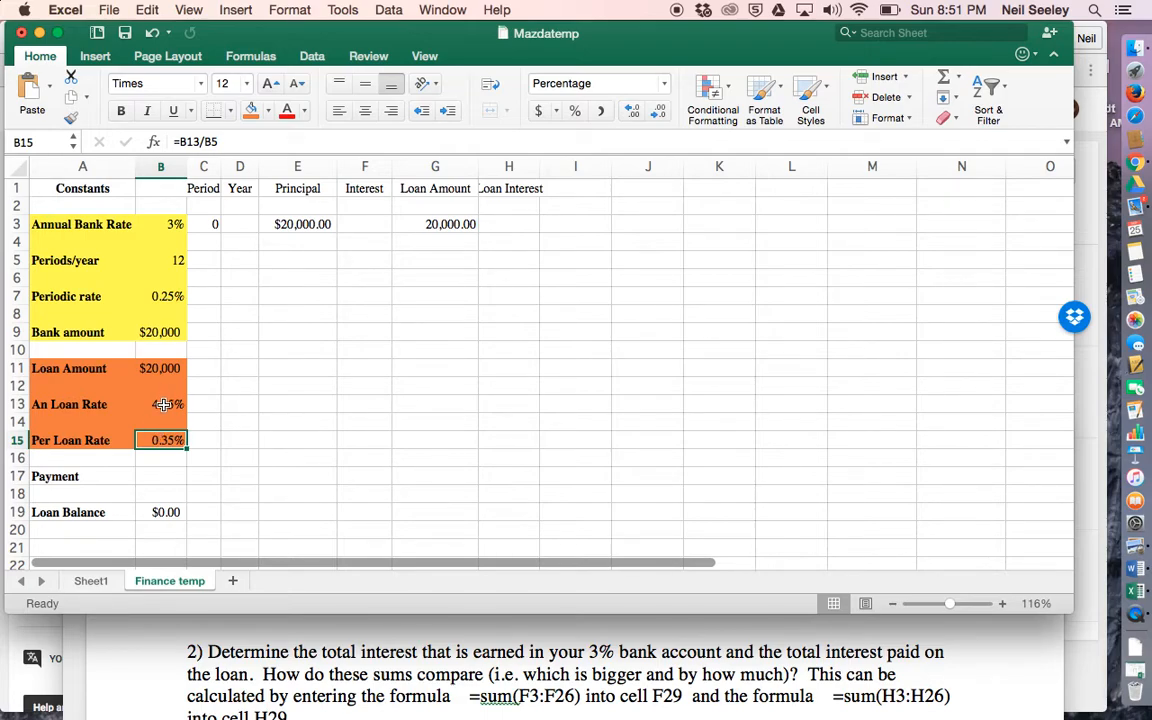
{"action": "left_click", "coordinate": [162, 404]}
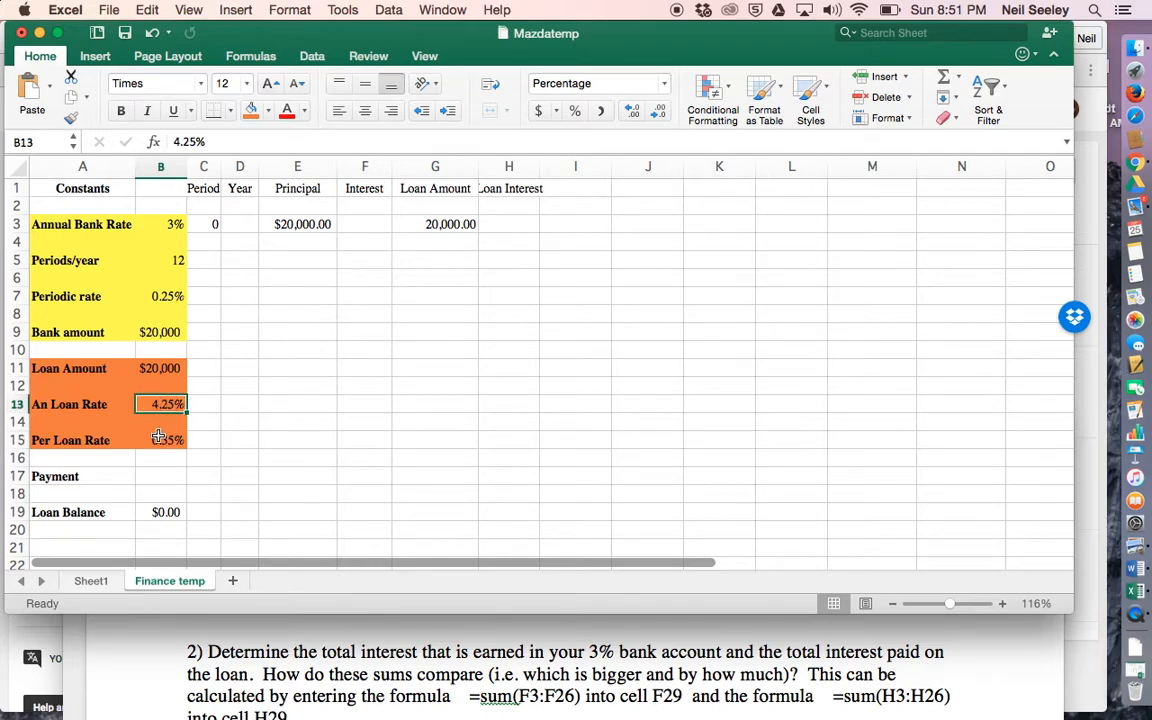
{"action": "left_click", "coordinate": [146, 255]}
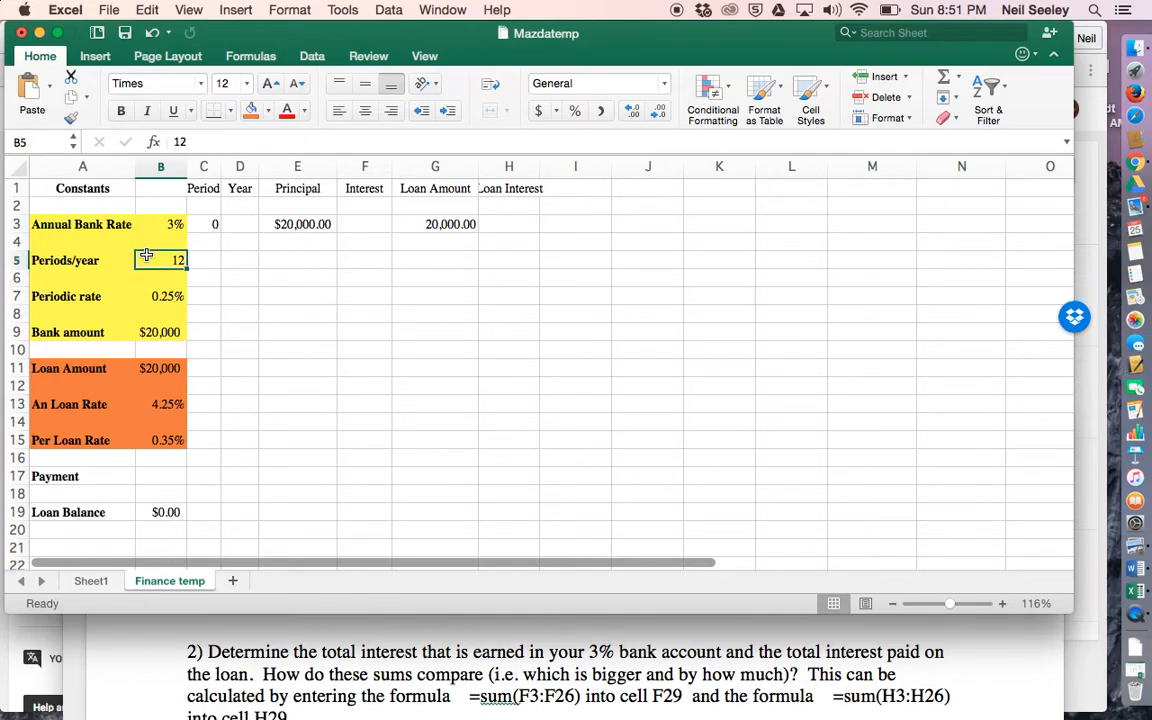
{"action": "left_click", "coordinate": [150, 416]}
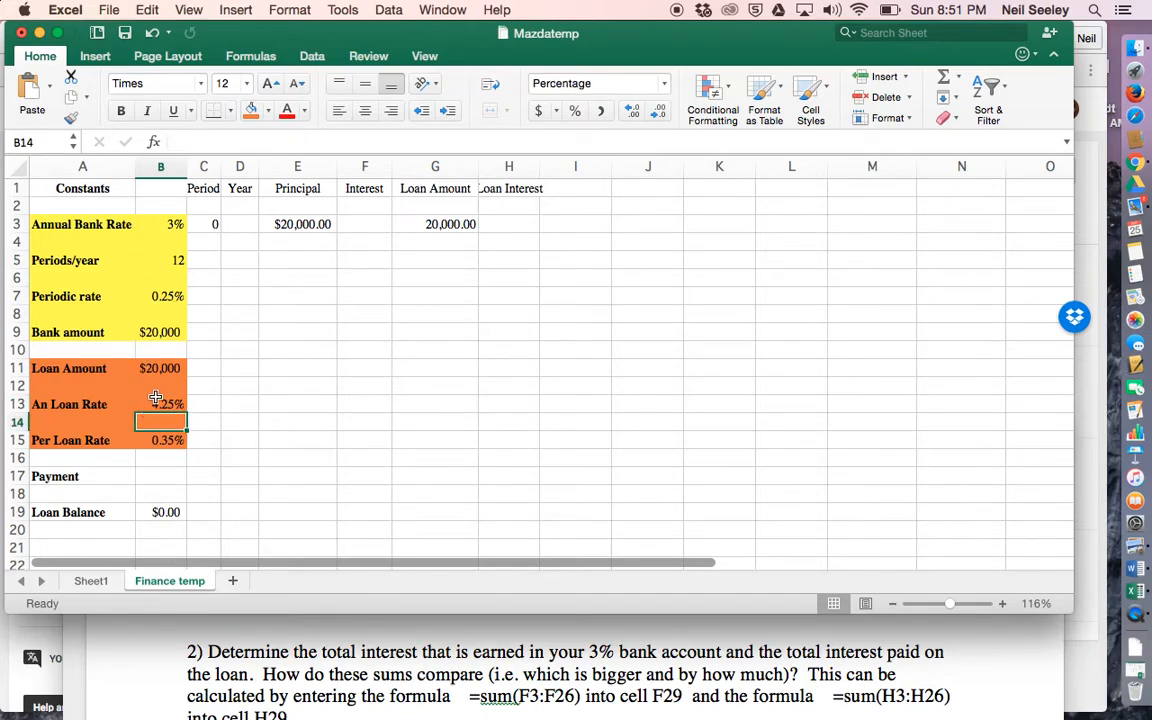
{"action": "left_click", "coordinate": [157, 398]}
{"action": "left_click", "coordinate": [160, 457]}
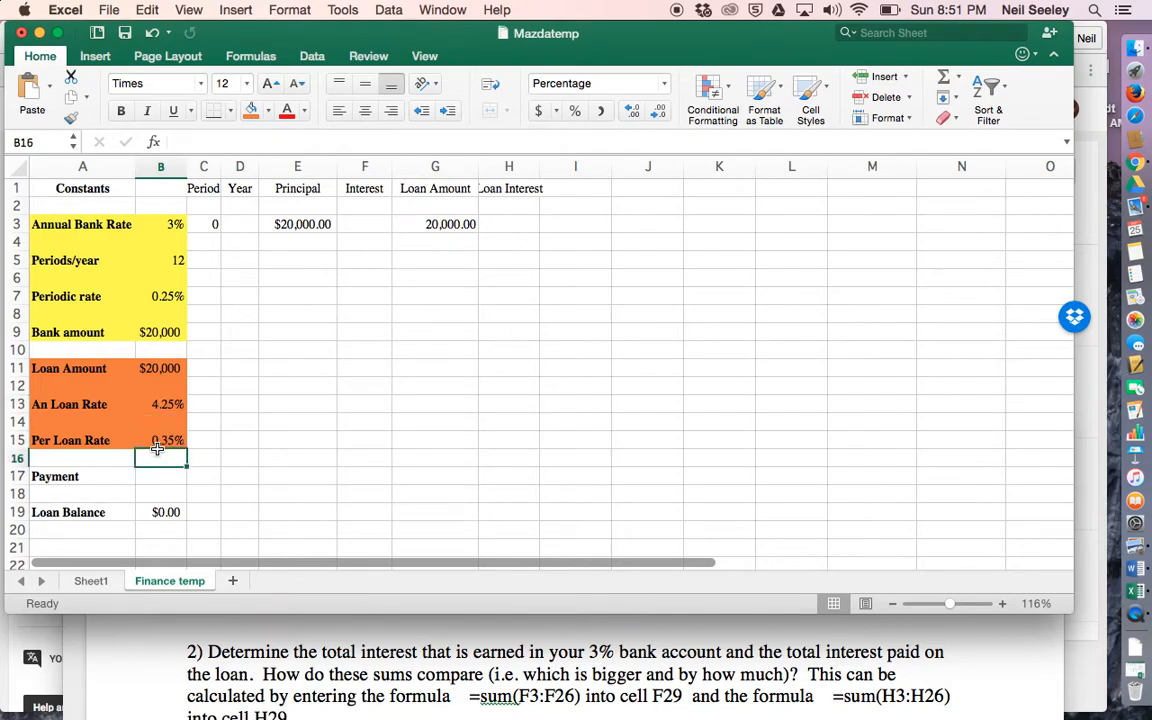
{"action": "left_click", "coordinate": [166, 439]}
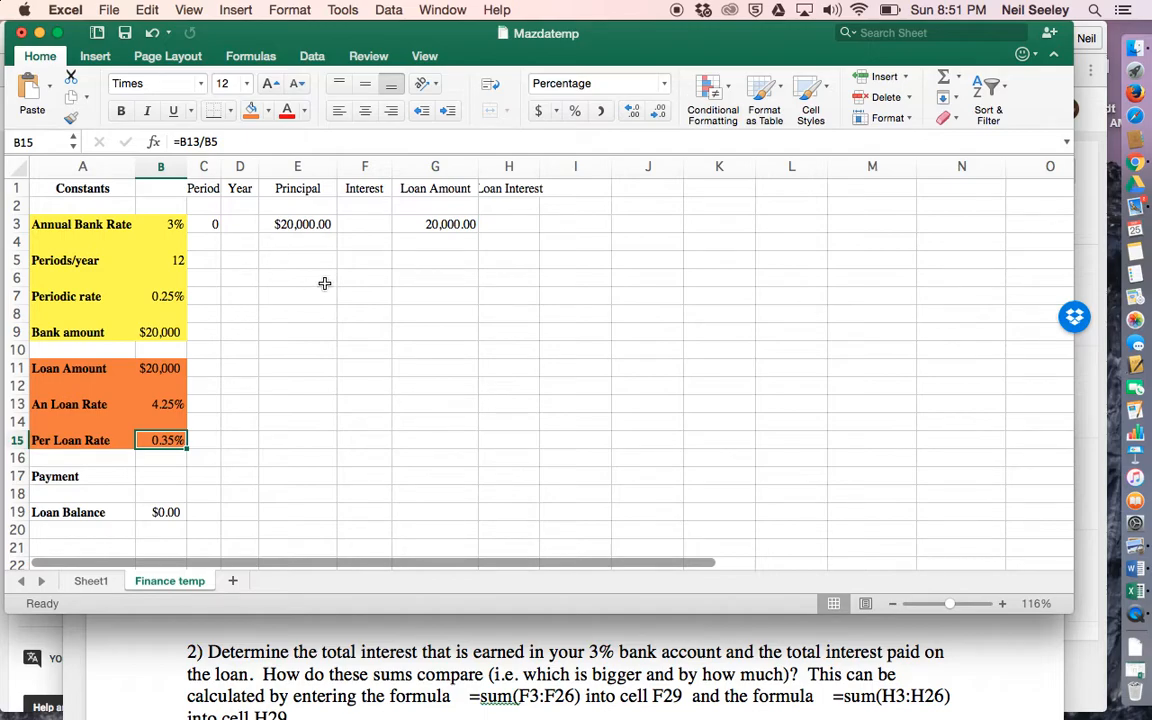
- Review the starting period in C3, the principal formula in E3, and the Principal and Loan Amount columns
{"action": "left_click", "coordinate": [208, 224]}
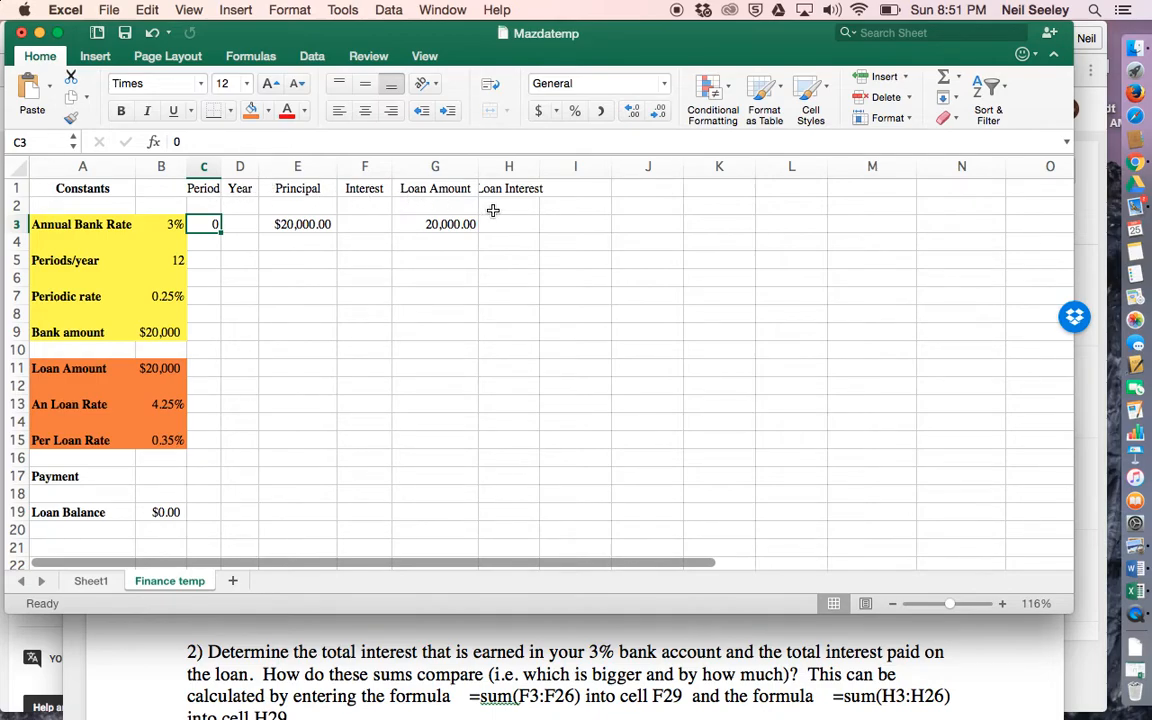
{"action": "left_click", "coordinate": [293, 188]}
{"action": "left_click", "coordinate": [303, 224]}
{"action": "key", "text": "Return"}
{"action": "left_click", "coordinate": [303, 222]}
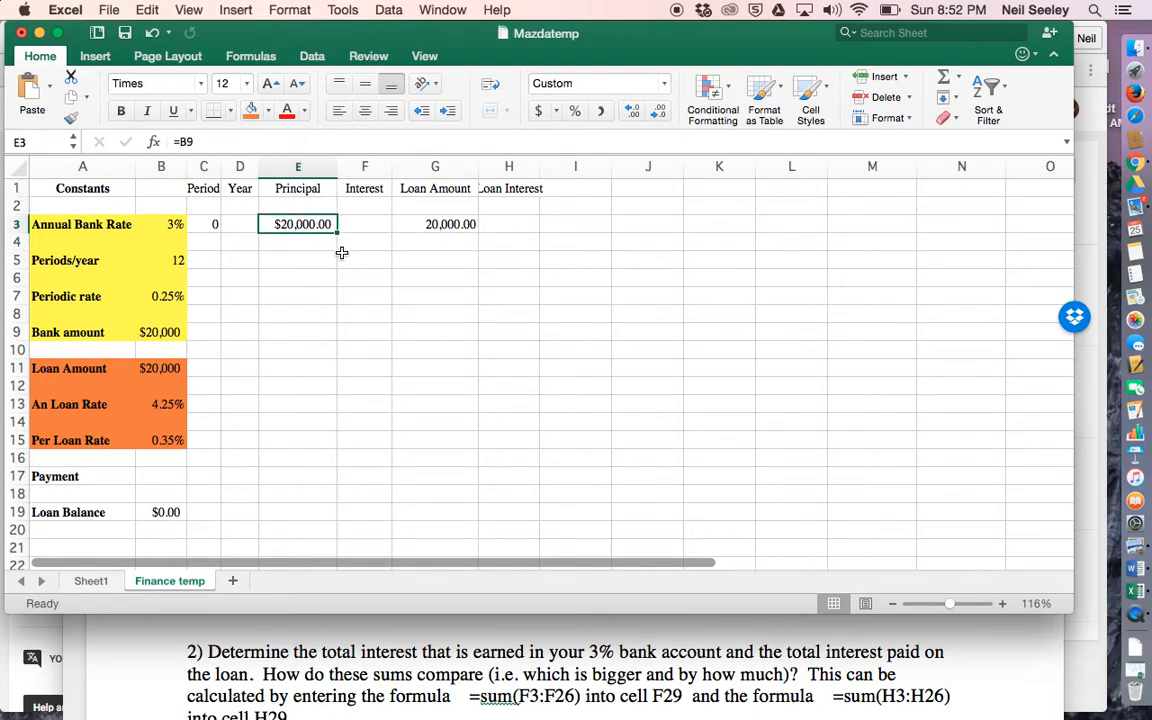
{"action": "left_click", "coordinate": [300, 166]}
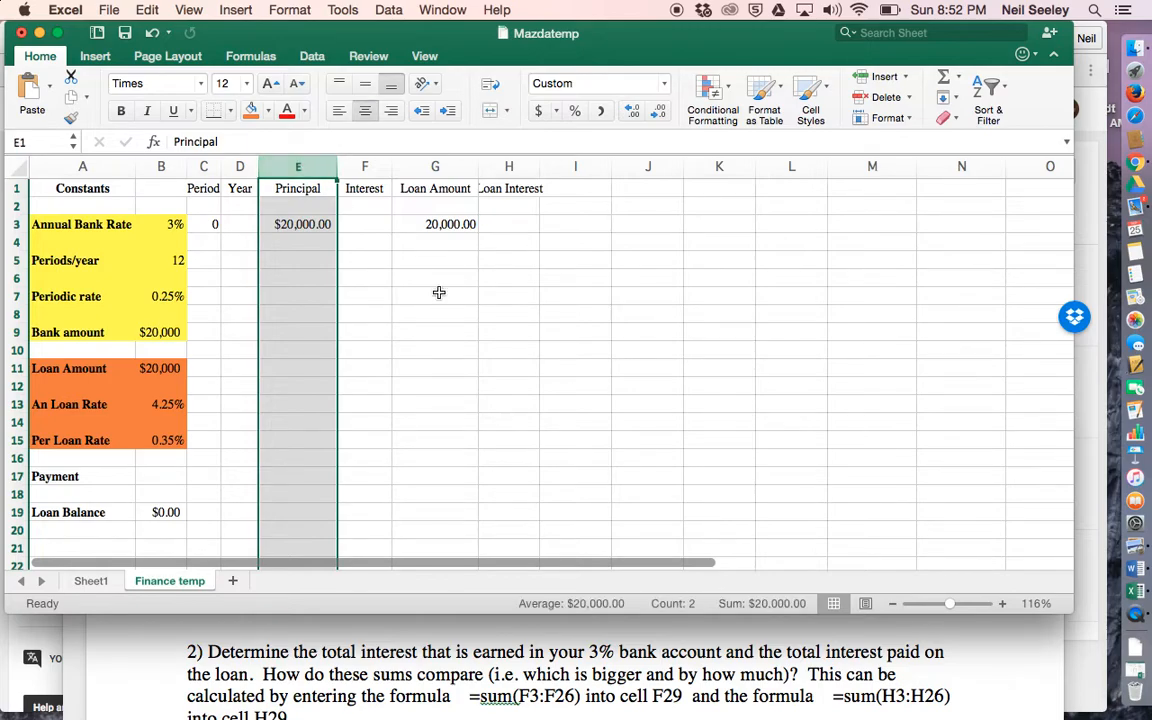
{"action": "left_click", "coordinate": [433, 166]}
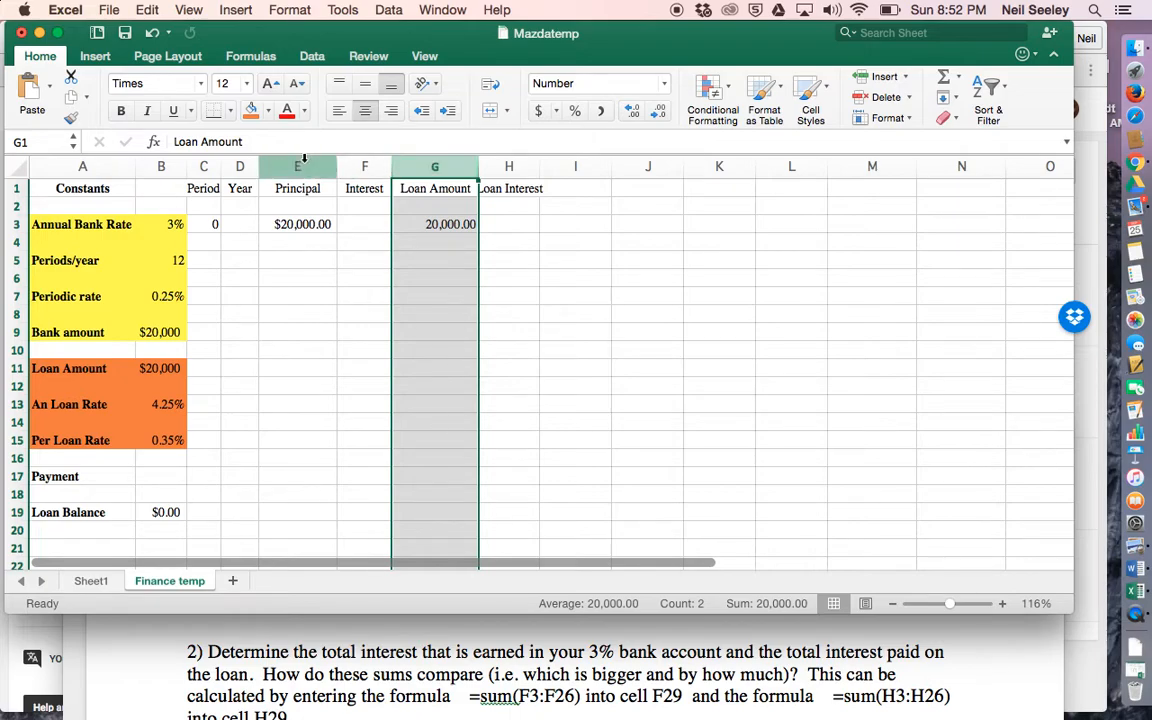
- Review the Year column beside the starting period in C3 and compare it with the periods per year in B5
{"action": "left_click", "coordinate": [236, 167]}
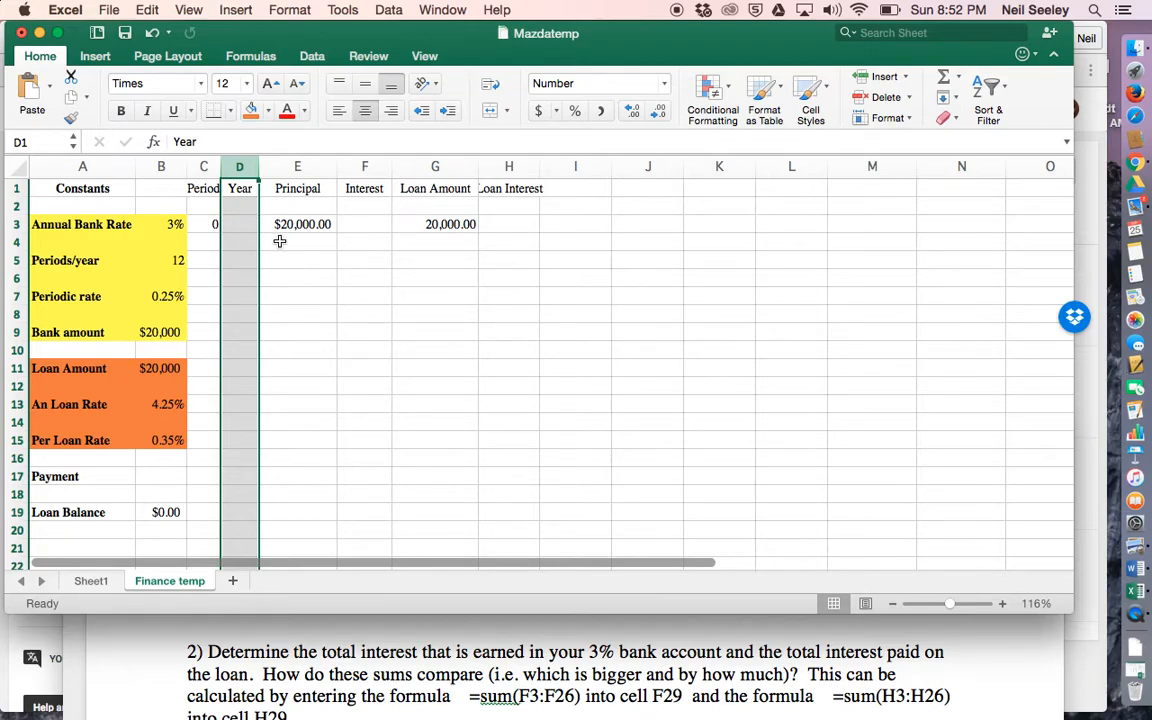
{"action": "left_click", "coordinate": [211, 224]}
{"action": "left_click", "coordinate": [240, 224]}
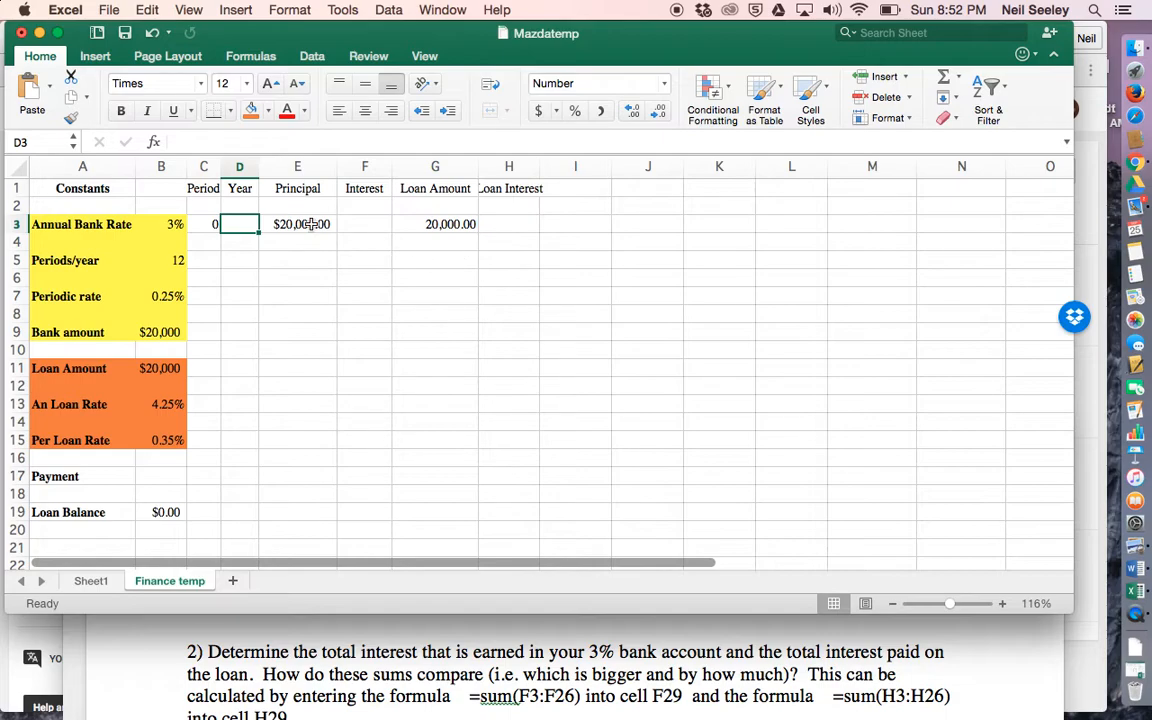
{"action": "left_click", "coordinate": [214, 224]}
{"action": "left_click", "coordinate": [154, 269]}
{"action": "left_click", "coordinate": [158, 257]}
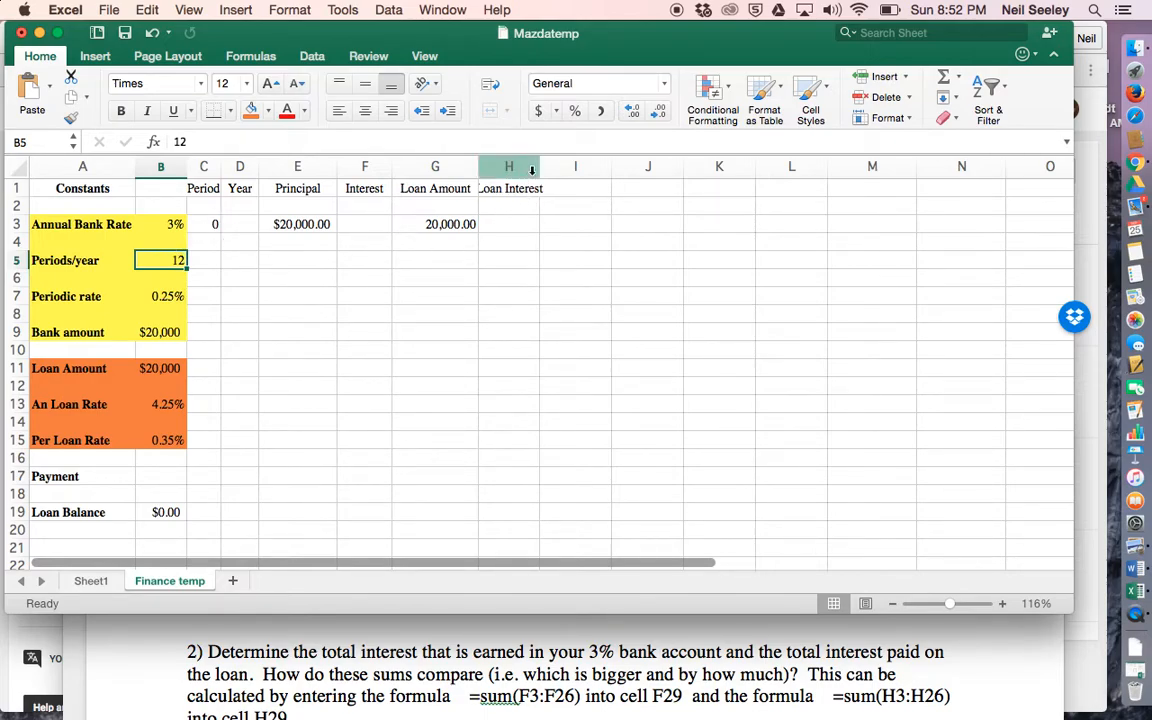
- Widen the Loan Interest column H and the Period column C so that their headings fit
{"action": "left_click_drag", "start_coordinate": [542, 169], "coordinate": [552, 169]}
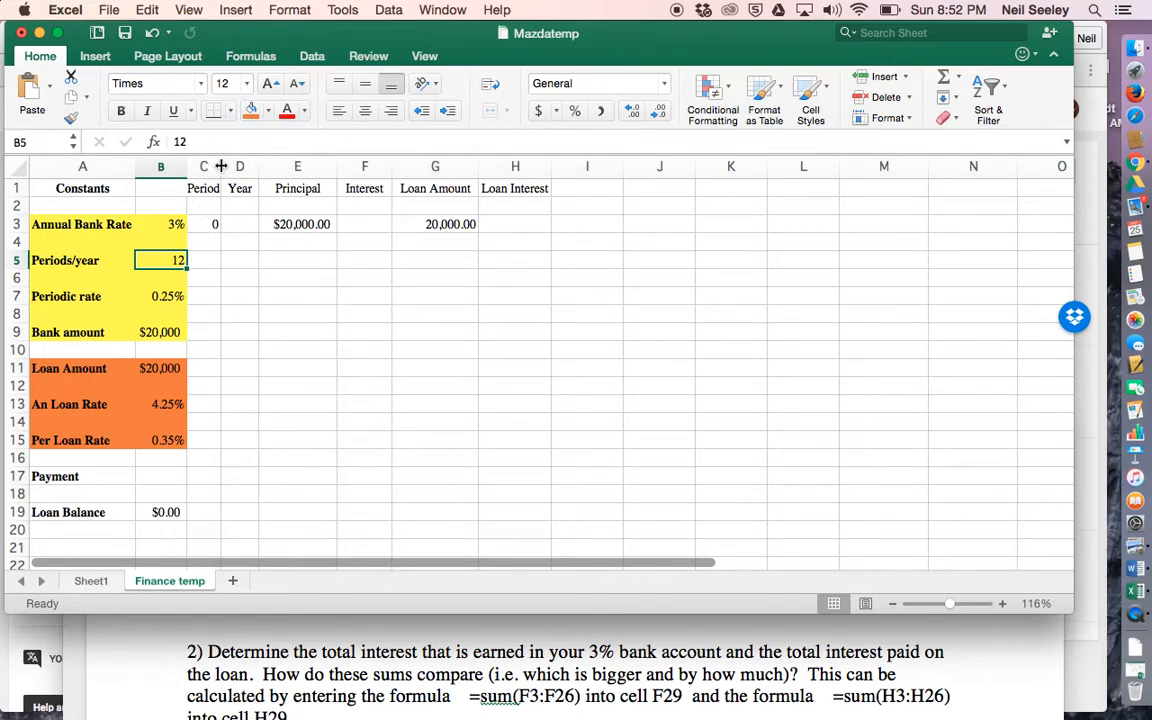
{"action": "left_click_drag", "start_coordinate": [217, 166], "coordinate": [221, 166]}
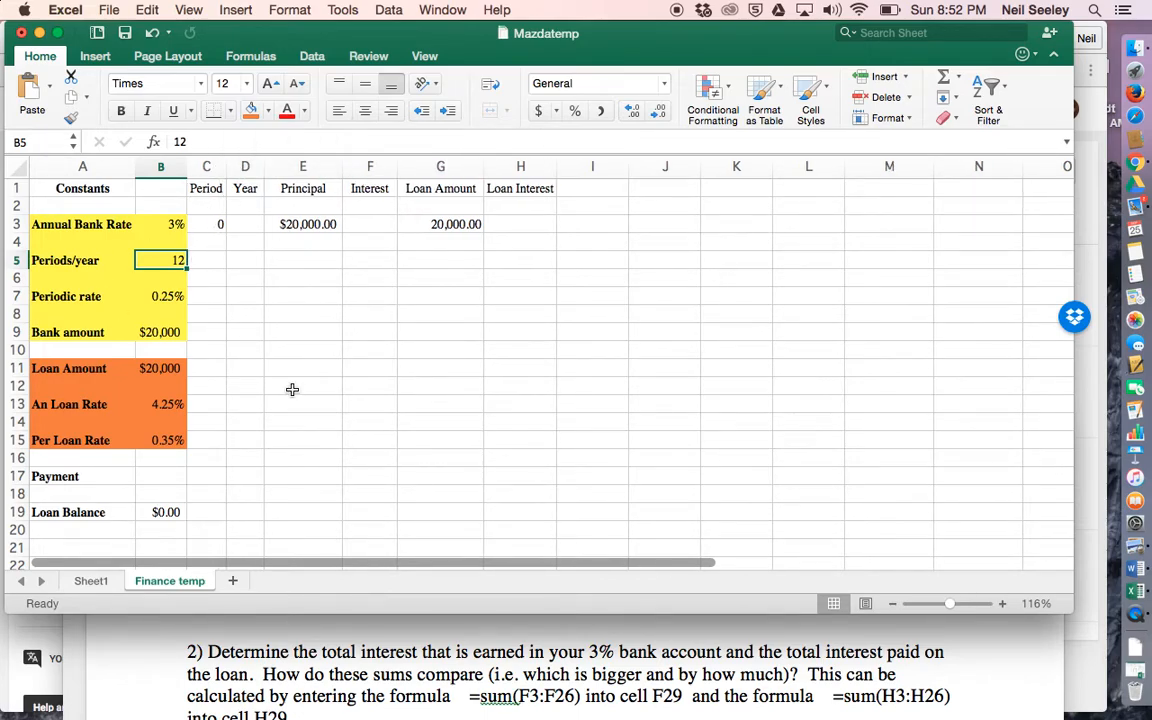
- Read Part 1 of the Financial Math Lab in Word, highlight the phrase "monthly payments", and return to the Excel sheet at C5
{"action": "scroll", "coordinate": [443, 640], "scroll_direction": "up", "scroll_amount": 5}
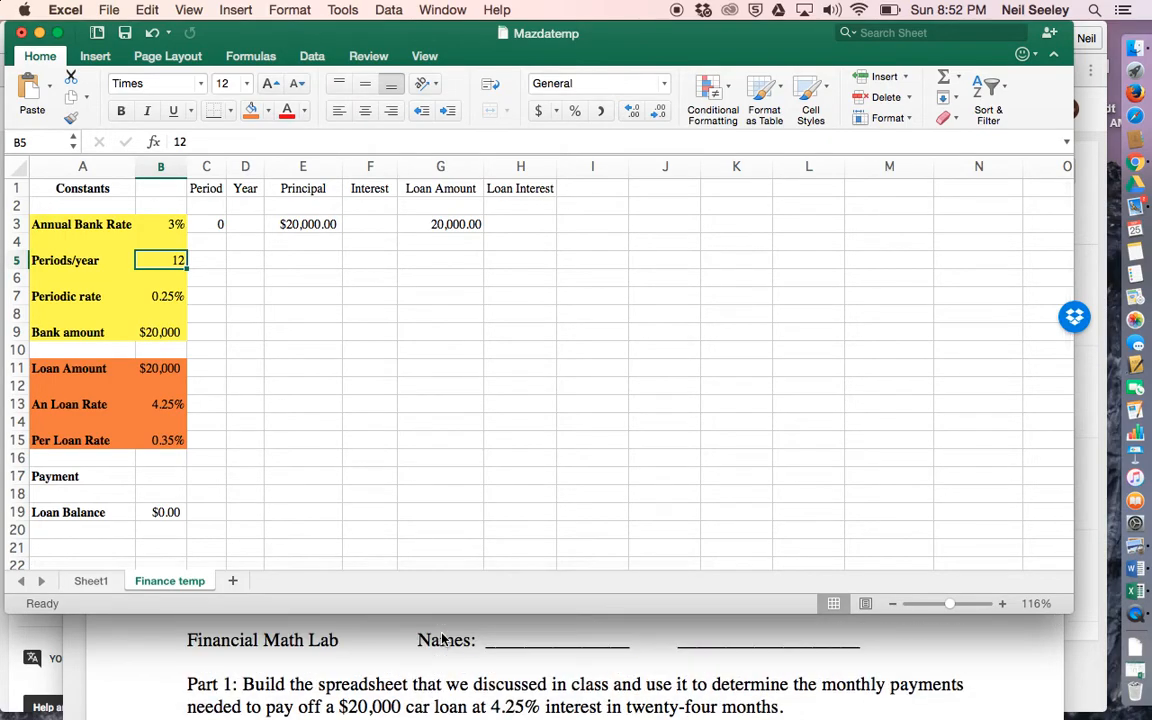
{"action": "scroll", "coordinate": [443, 640], "scroll_direction": "down", "scroll_amount": 2}
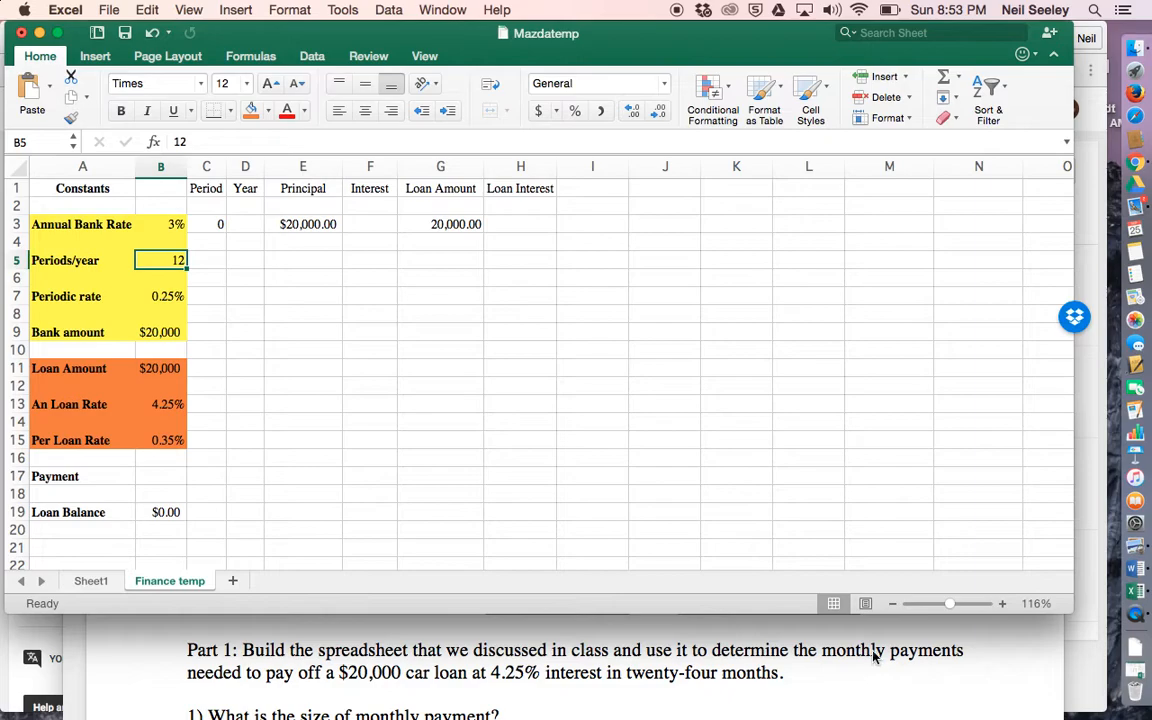
{"action": "left_click", "coordinate": [826, 652]}
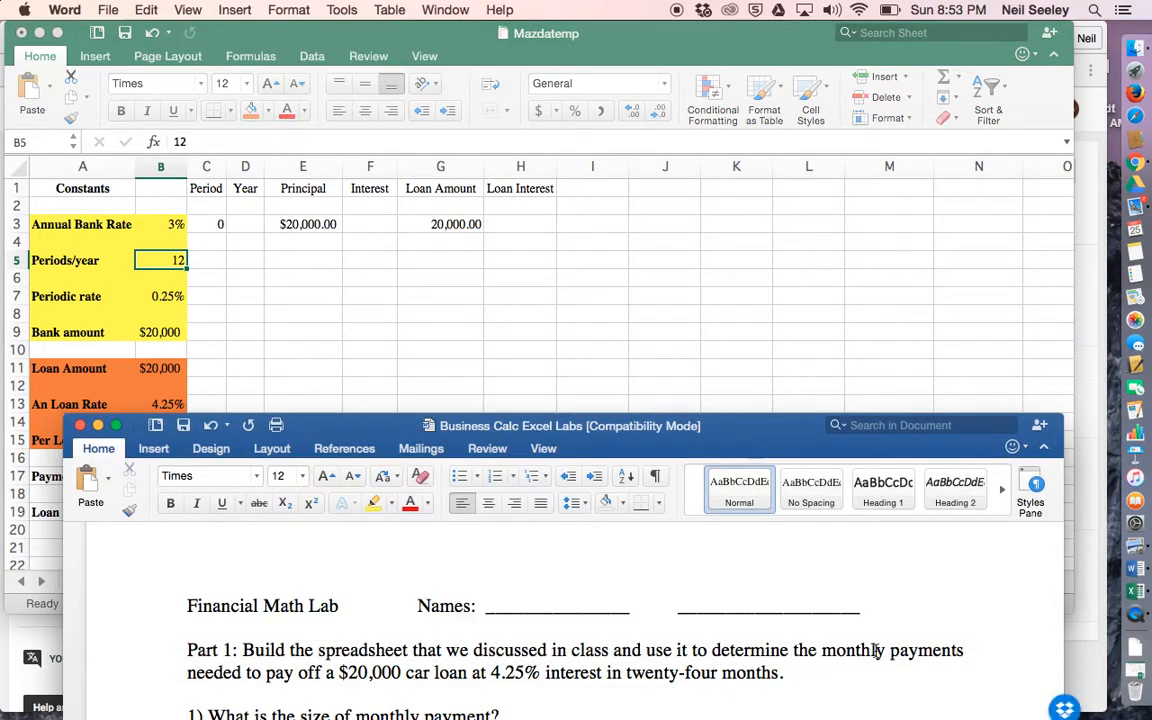
{"action": "left_click_drag", "start_coordinate": [823, 651], "coordinate": [965, 651]}
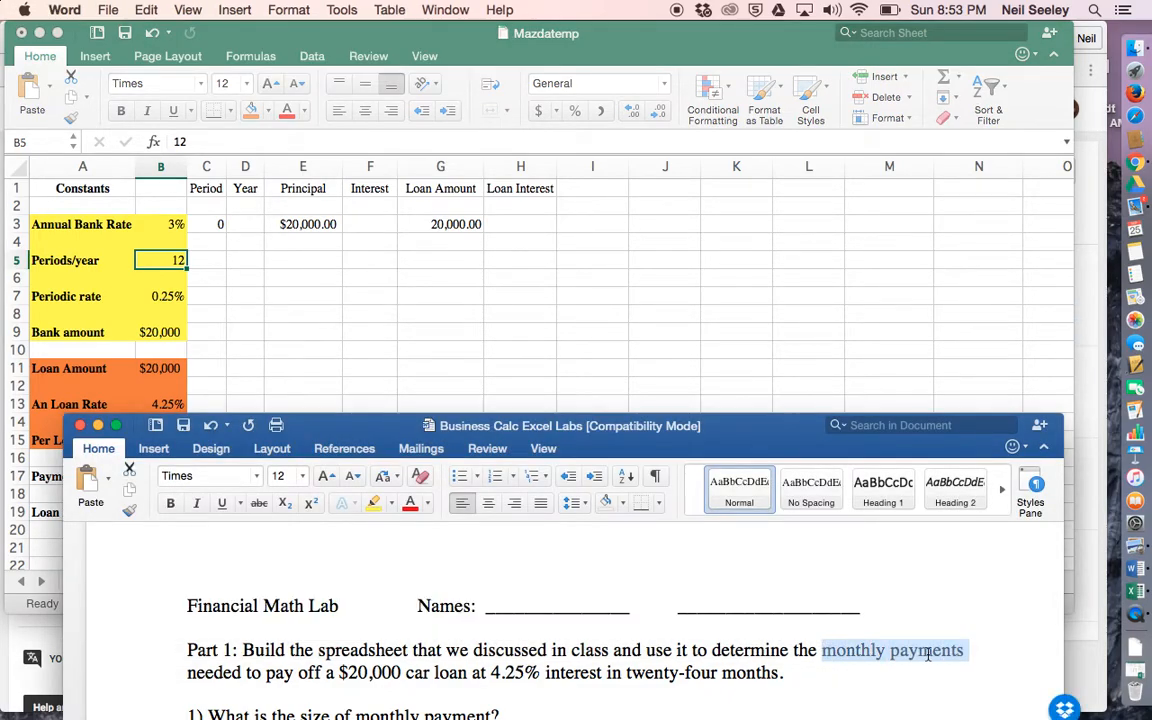
{"action": "left_click", "coordinate": [798, 371]}
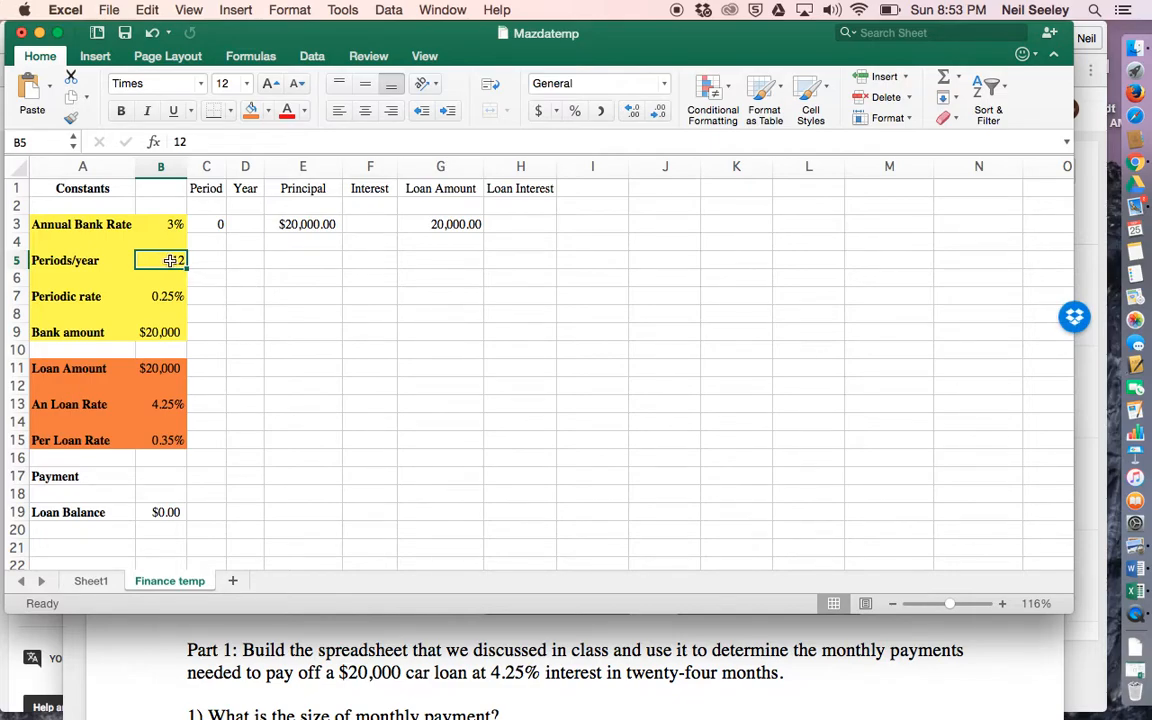
{"action": "left_click", "coordinate": [195, 258]}
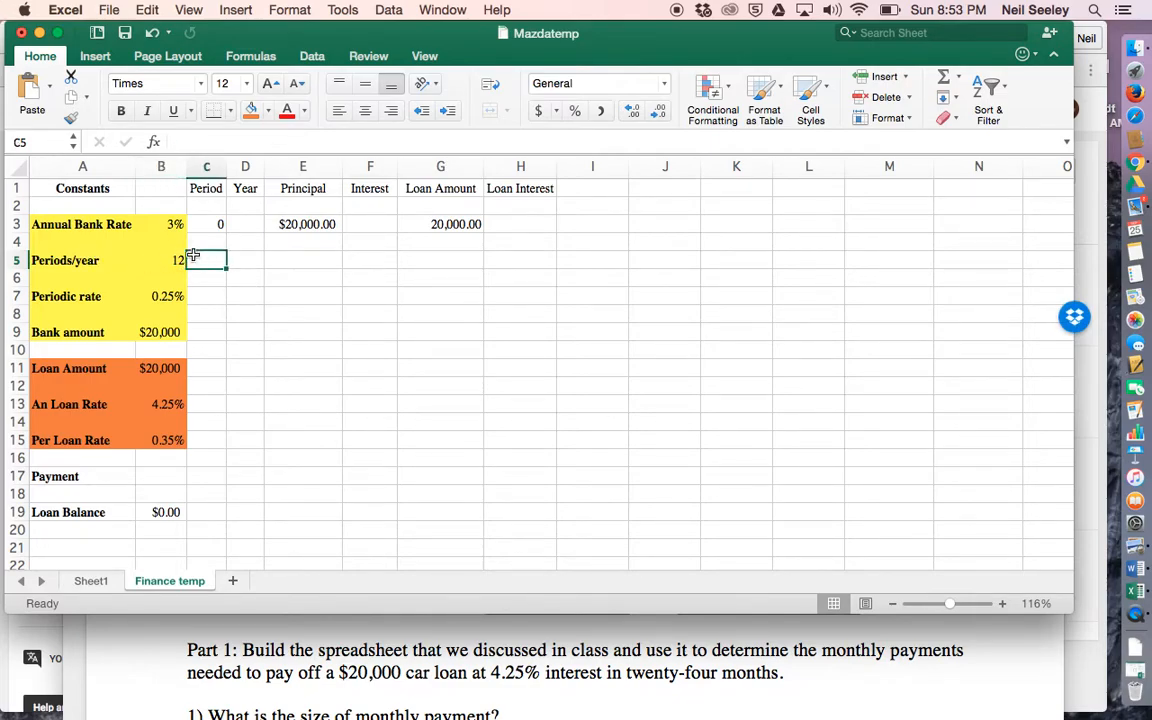
- Try 4 and 3 as the periods per year in B5, and set the value back to 12
{"action": "left_click", "coordinate": [165, 259]}
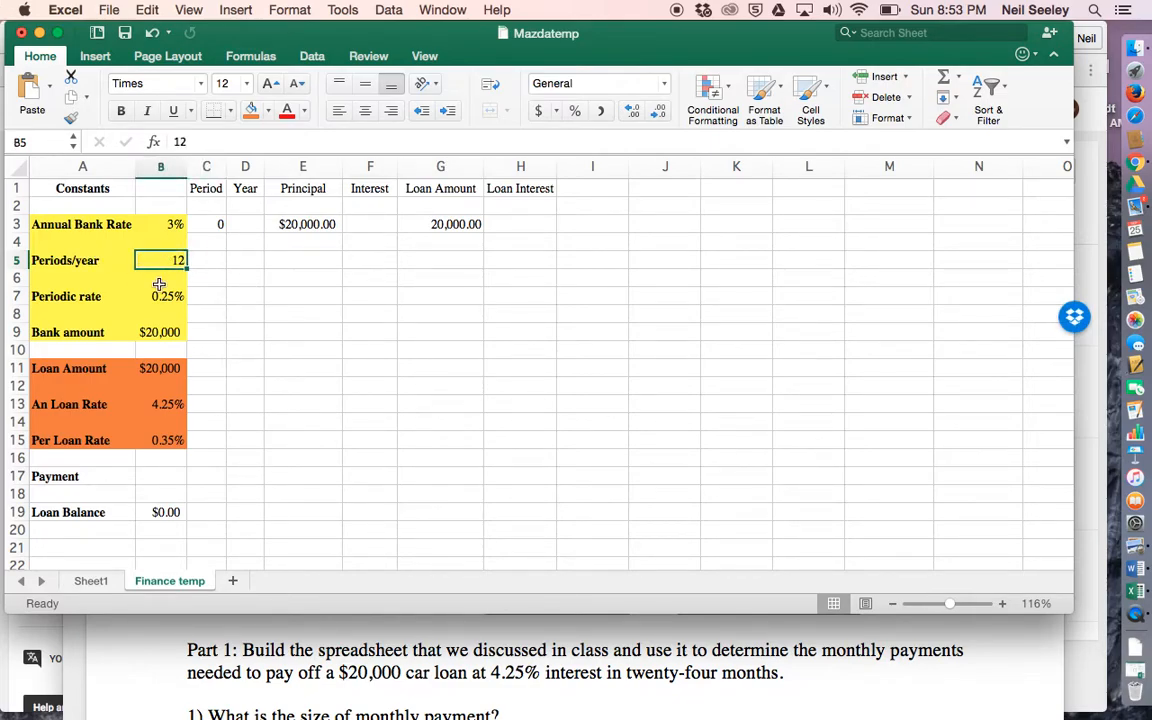
{"action": "left_click", "coordinate": [144, 411]}
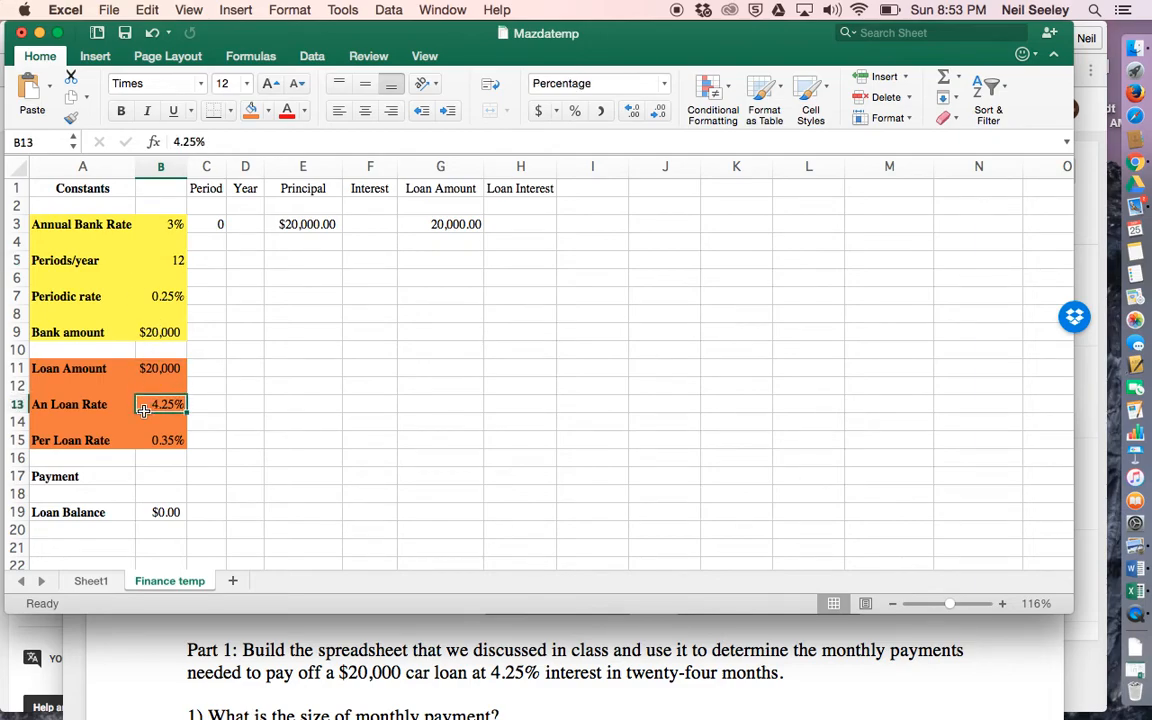
{"action": "left_click", "coordinate": [139, 258]}
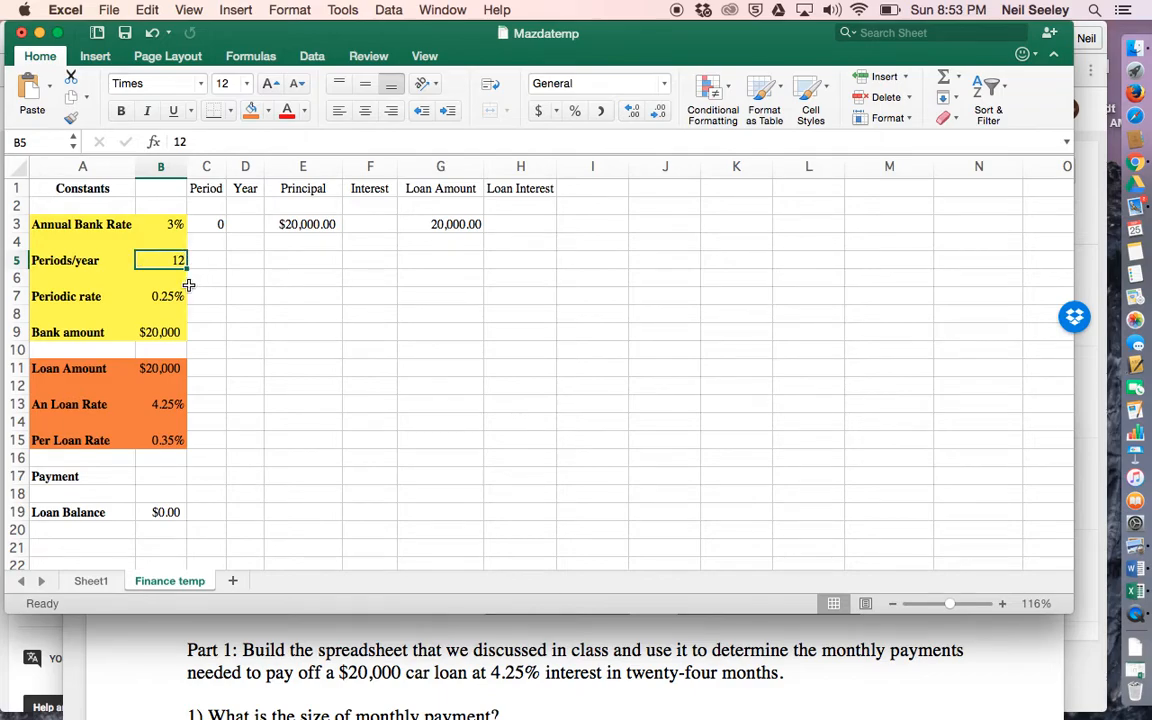
{"action": "type", "text": "4"}
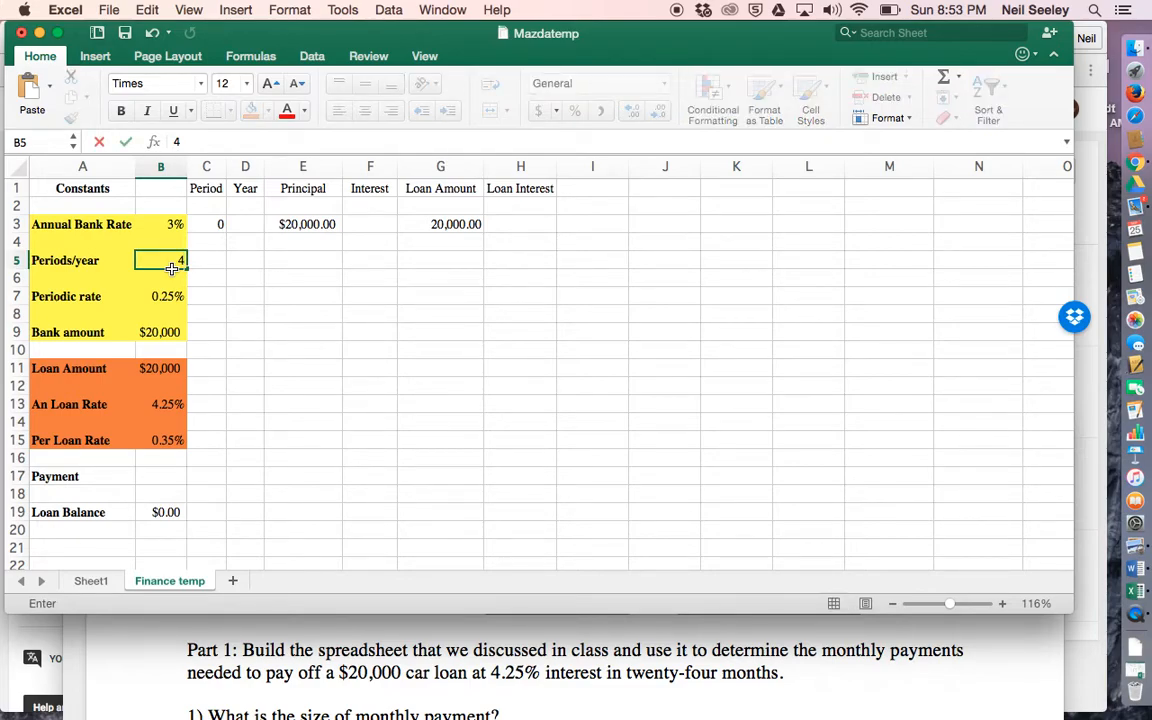
{"action": "key", "text": "BackSpace"}
{"action": "type", "text": "3"}
{"action": "key", "text": "BackSpace"}
{"action": "type", "text": "4"}
{"action": "key", "text": "BackSpace"}
{"action": "type", "text": "12"}
{"action": "key", "text": "Return"}
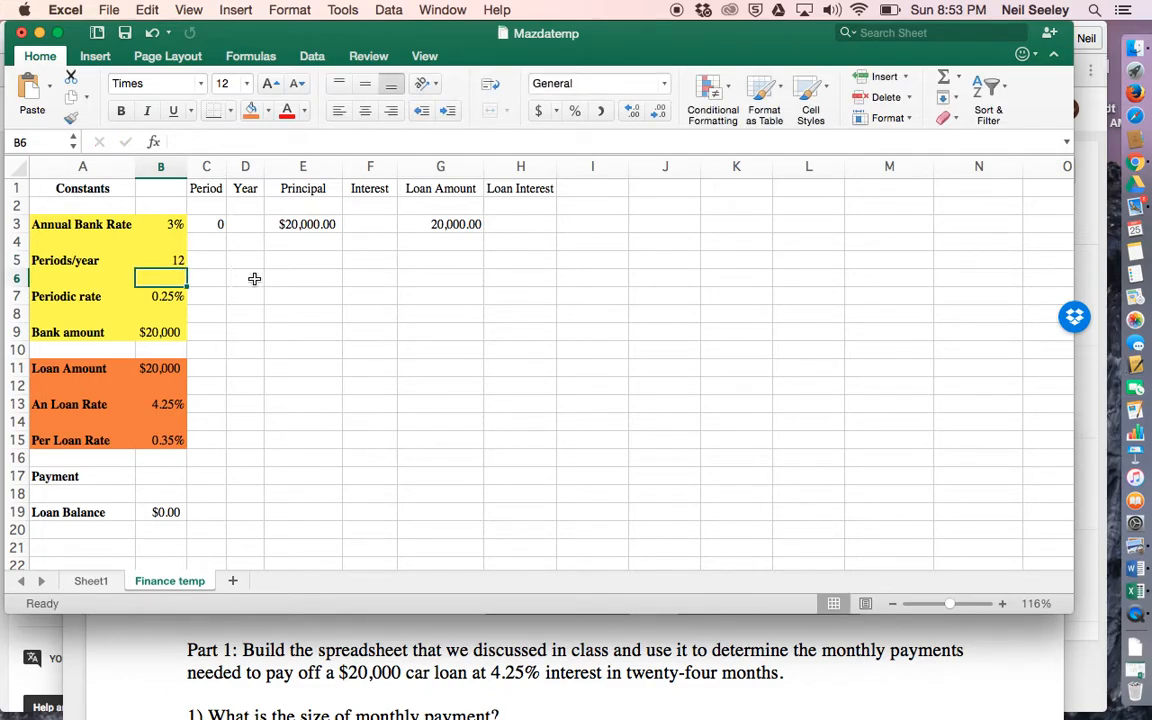
{"action": "key", "text": "Up"}
- Enter 0 as the starting year in D3
{"action": "left_click", "coordinate": [236, 225]}
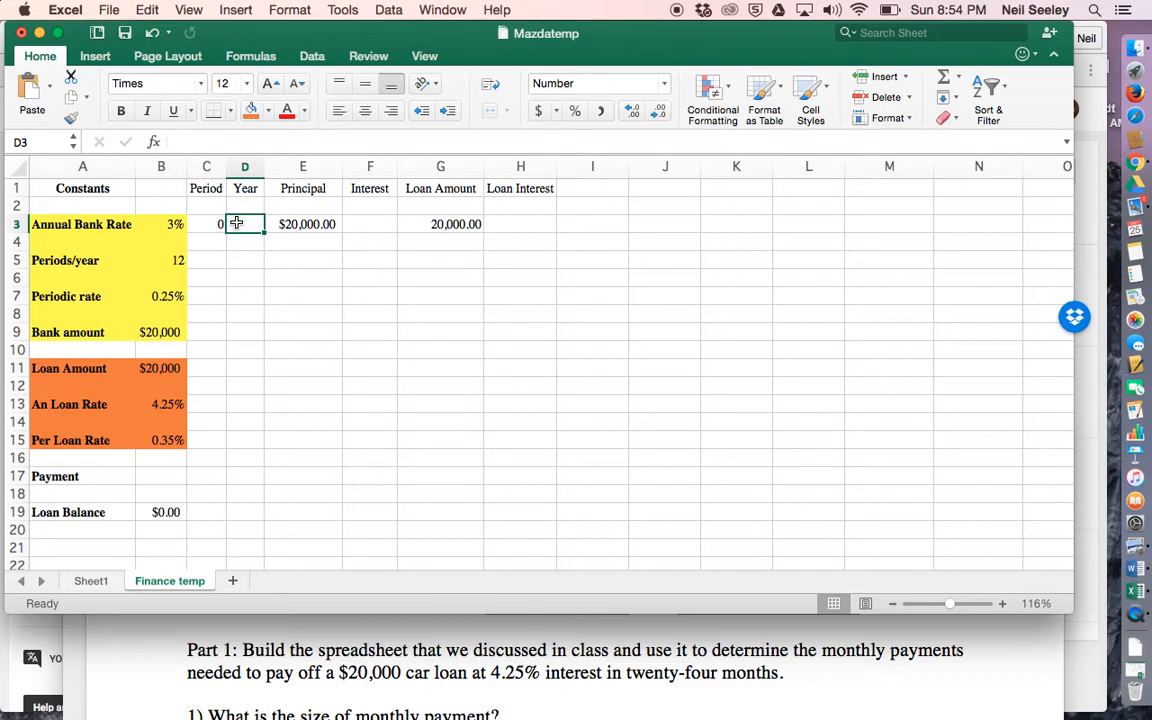
{"action": "type", "text": "0"}
{"action": "key", "text": "Return"}
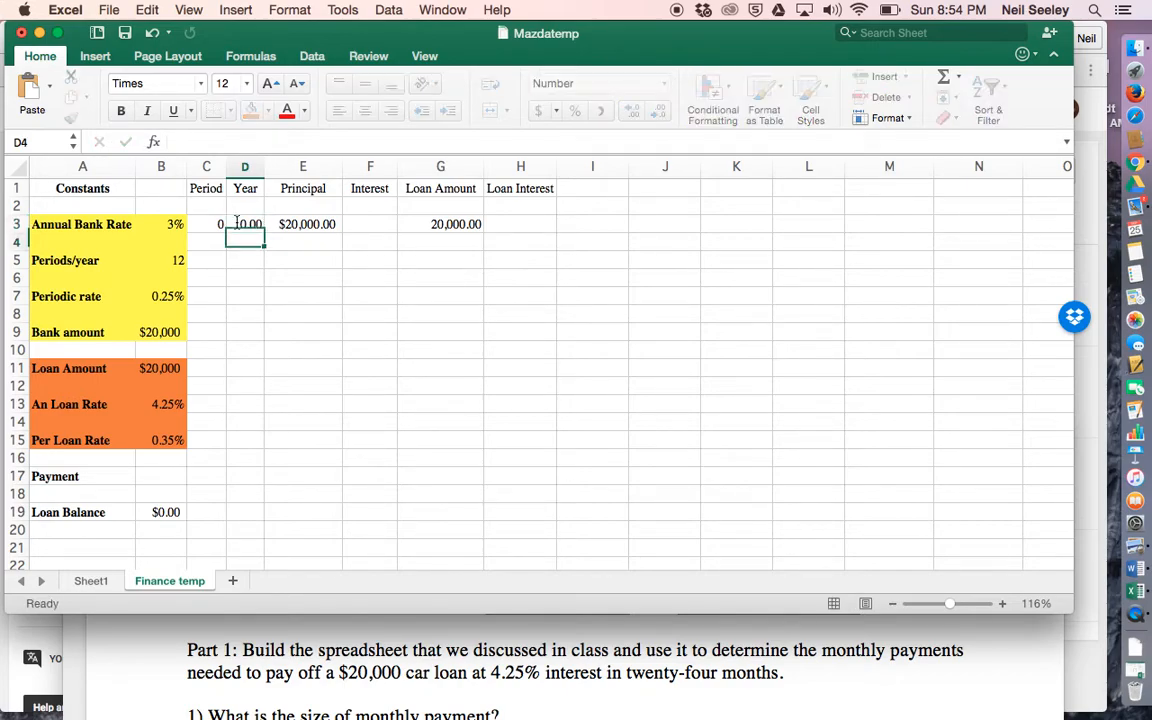
{"action": "key", "text": "Left"}
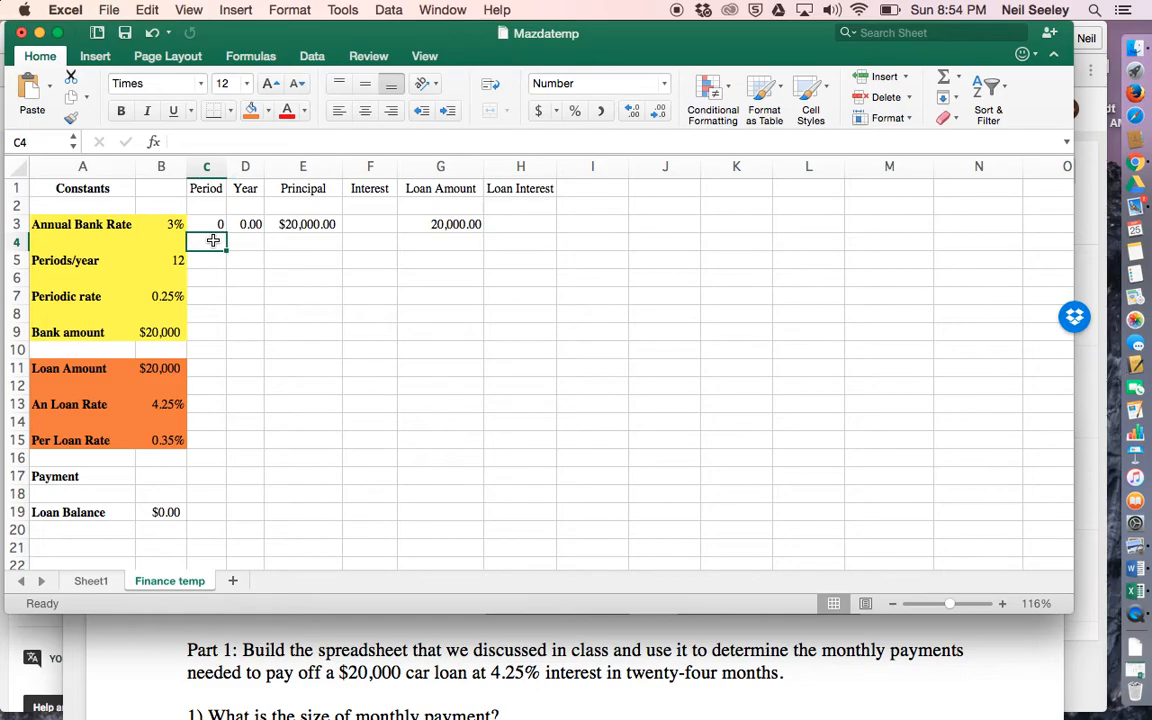
{"action": "left_click", "coordinate": [238, 246]}
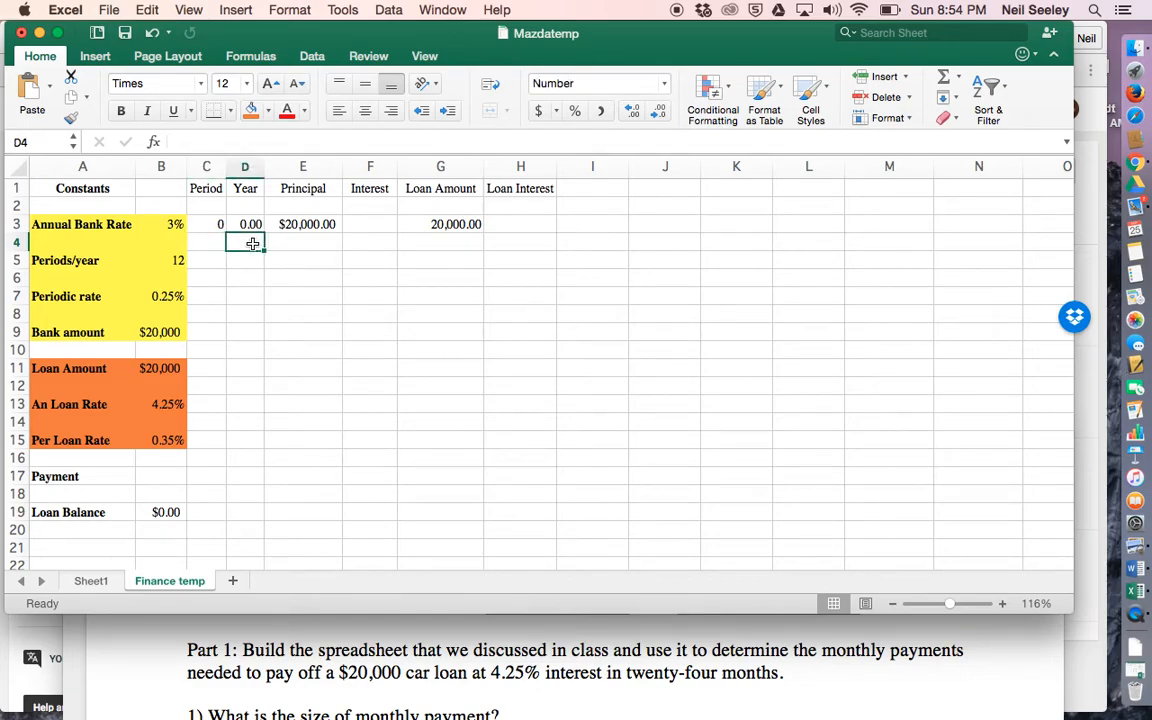
{"action": "key", "text": "Left"}
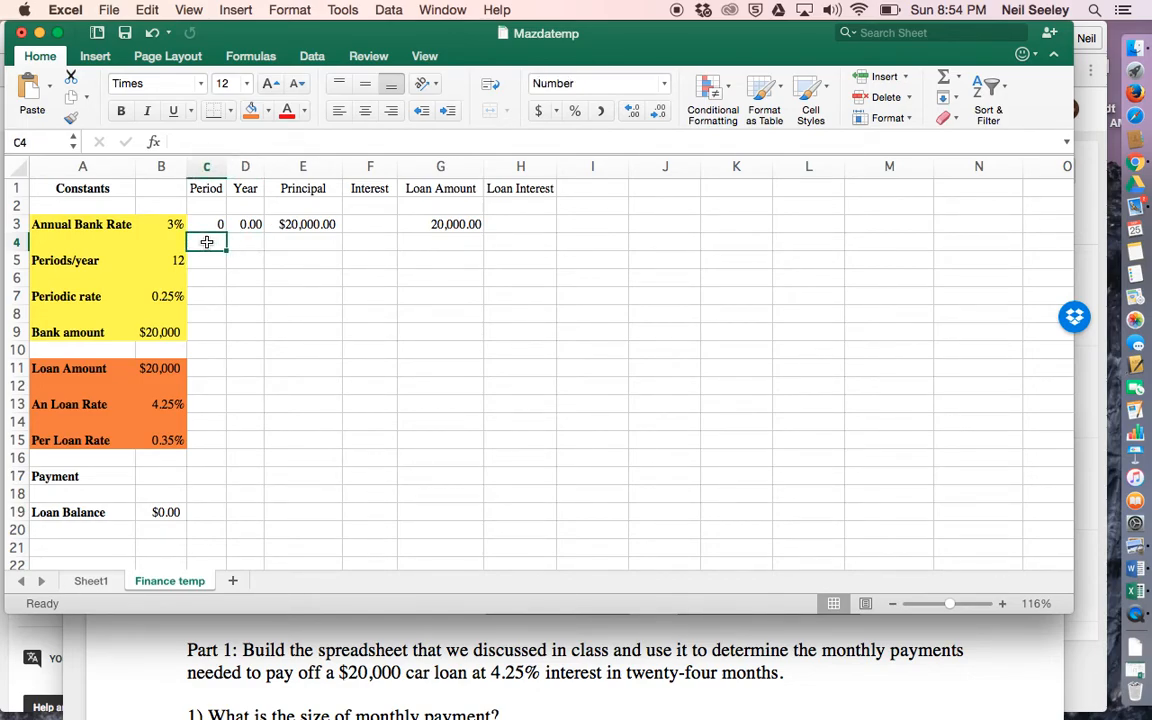
{"action": "left_click_drag", "start_coordinate": [212, 224], "coordinate": [211, 387]}
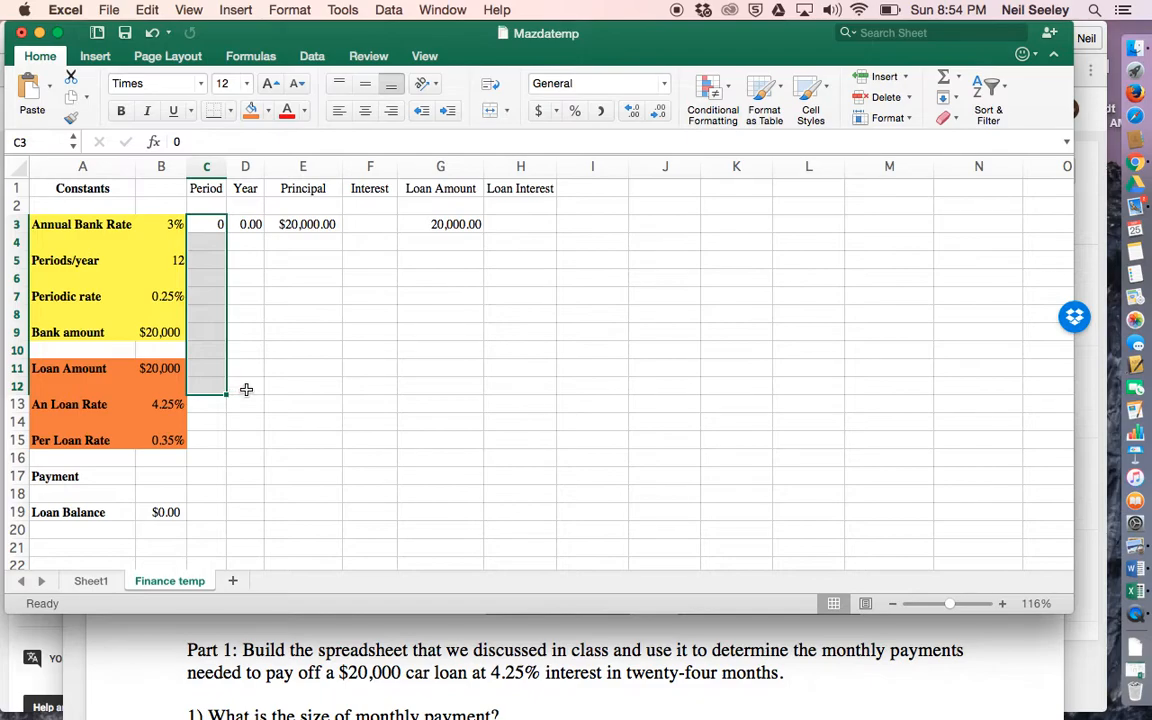
{"action": "left_click", "coordinate": [246, 388]}
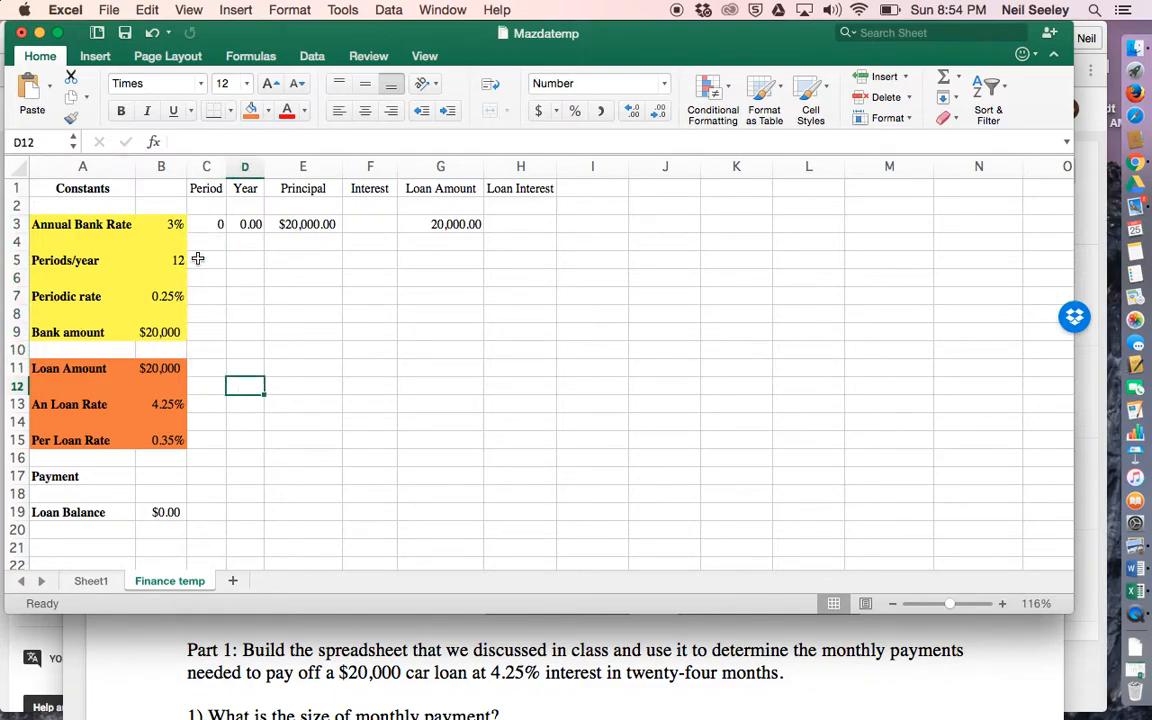
{"action": "left_click", "coordinate": [247, 238]}
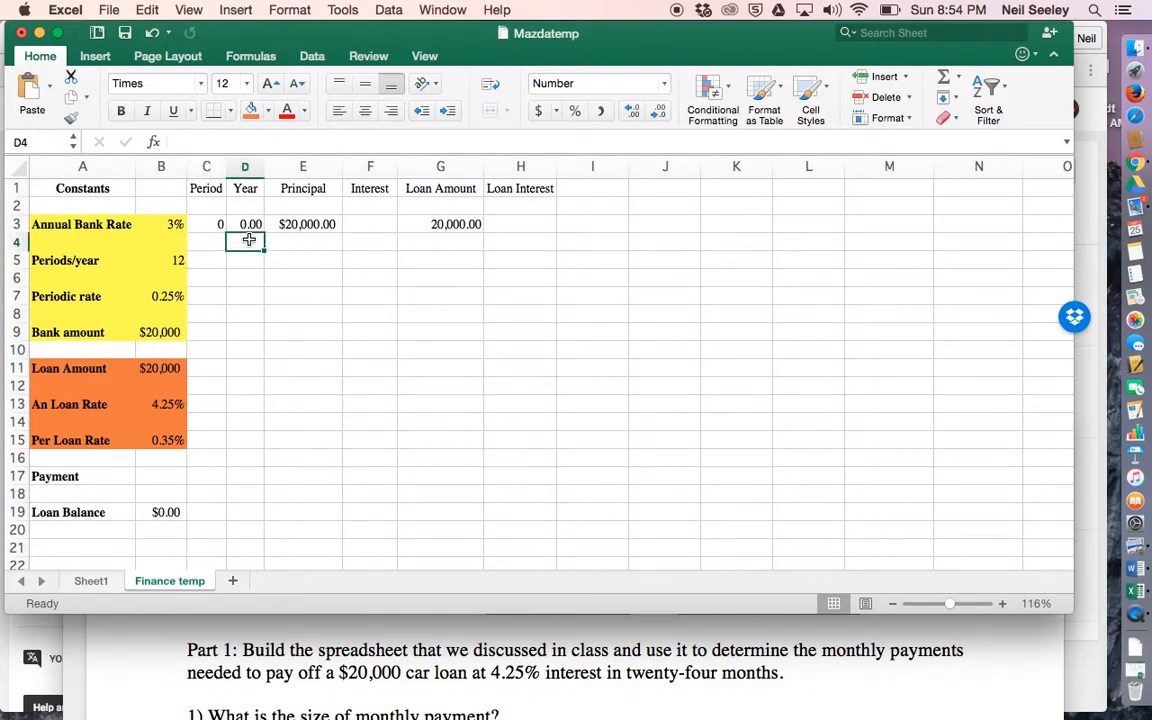
- Enter the period numbers 1, 2 and 3 in C4 to C6 below the starting period
{"action": "left_click", "coordinate": [205, 241]}
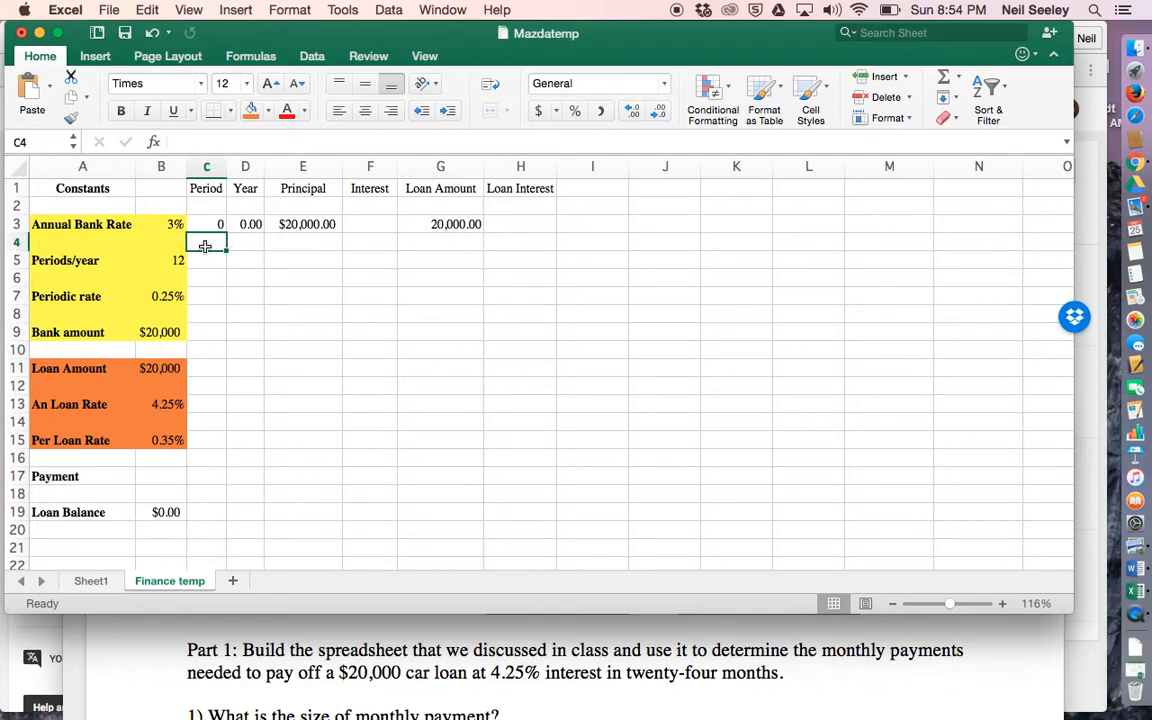
{"action": "type", "text": "1"}
{"action": "key", "text": "Return"}
{"action": "type", "text": "2"}
{"action": "key", "text": "Return"}
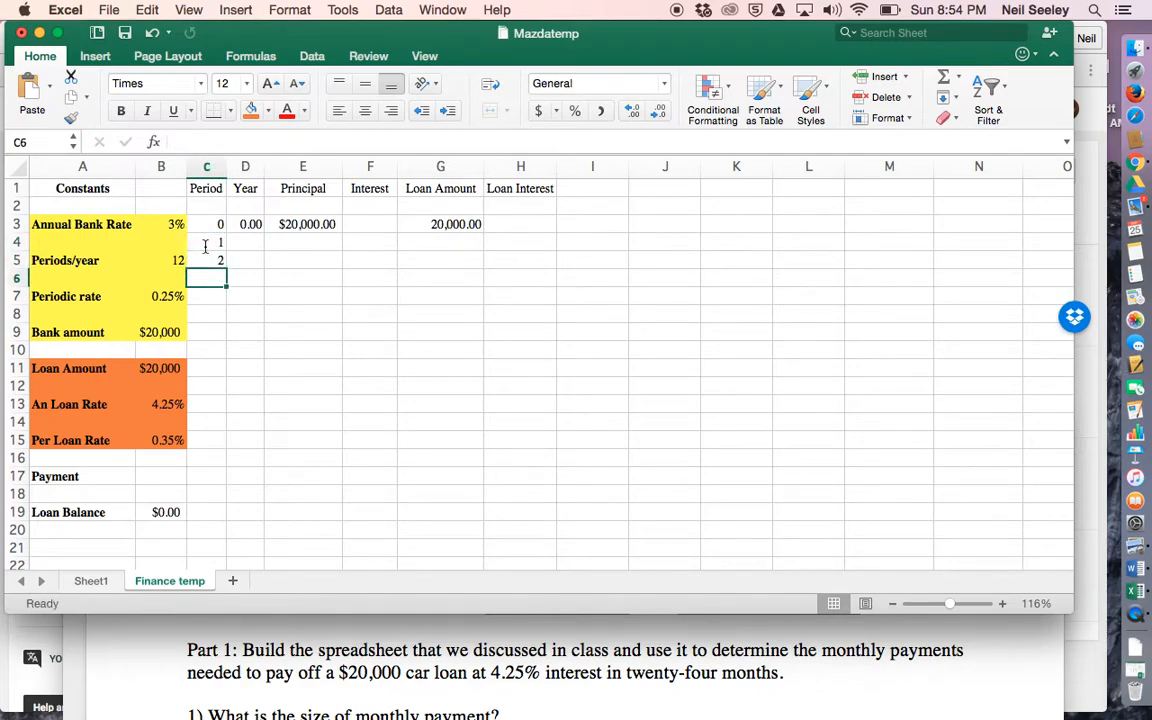
{"action": "type", "text": "3"}
{"action": "key", "text": "Return"}
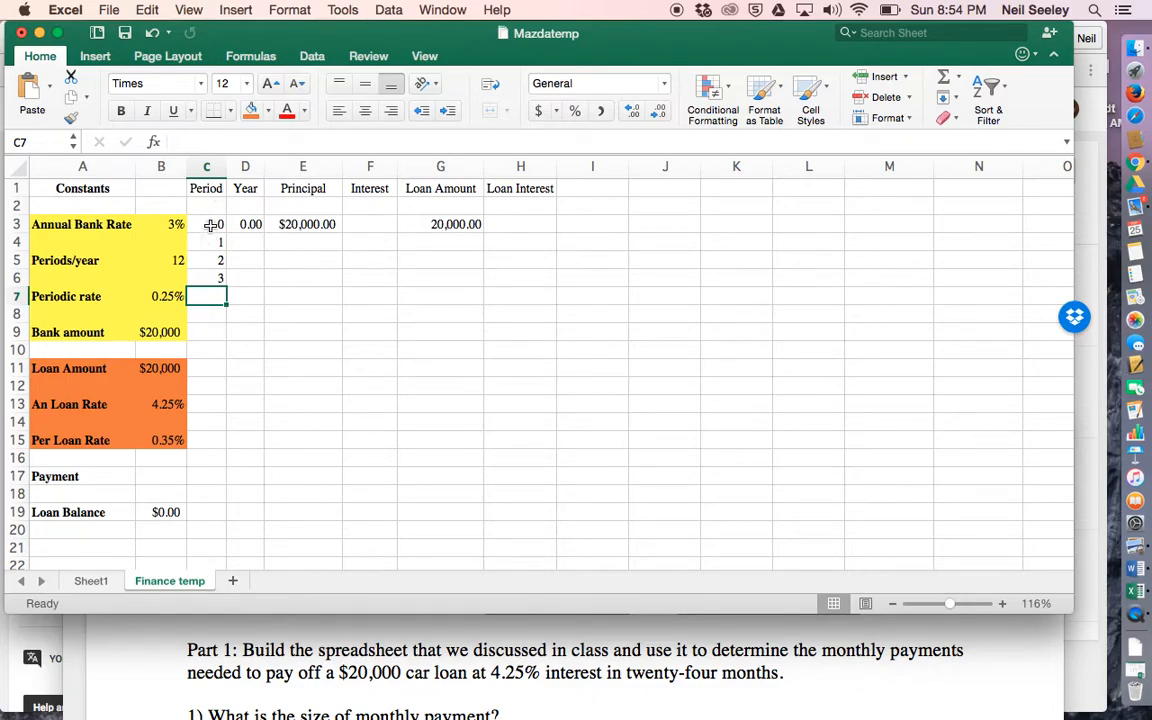
- Fill the Period column from C3:C4 down to C15 so that the series runs from 0 to 12
{"action": "left_click_drag", "start_coordinate": [211, 225], "coordinate": [228, 247]}
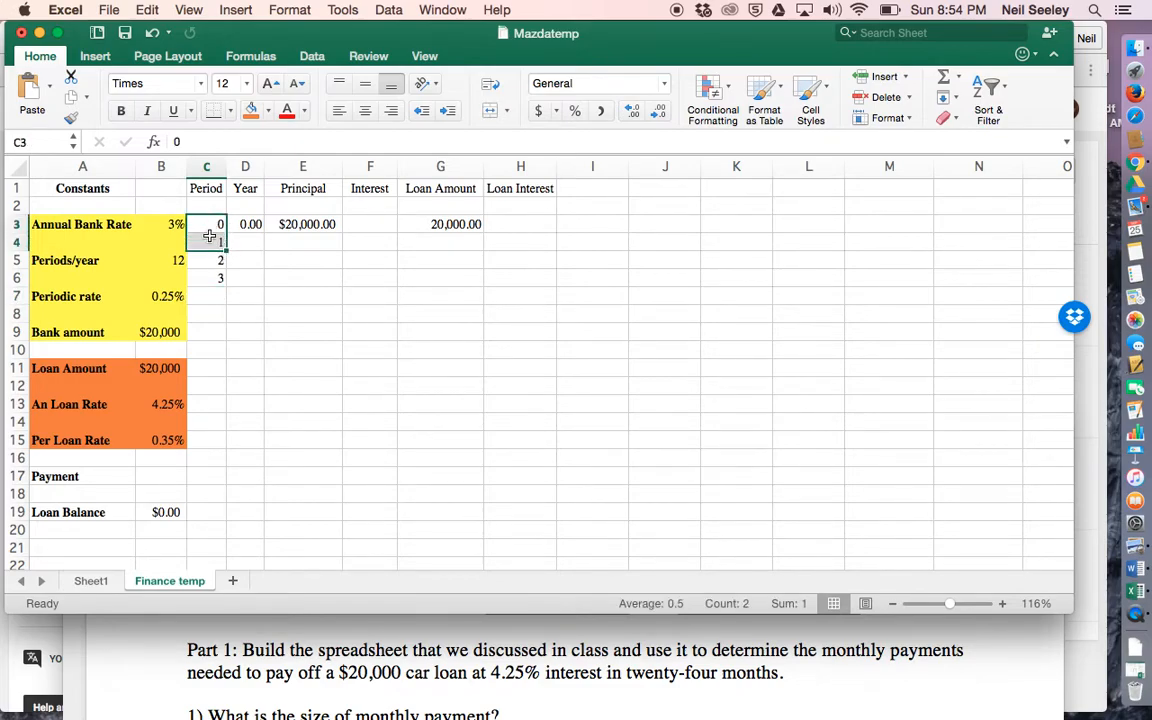
{"action": "left_click", "coordinate": [213, 297]}
{"action": "left_click_drag", "start_coordinate": [206, 226], "coordinate": [258, 283]}
{"action": "left_click", "coordinate": [255, 281]}
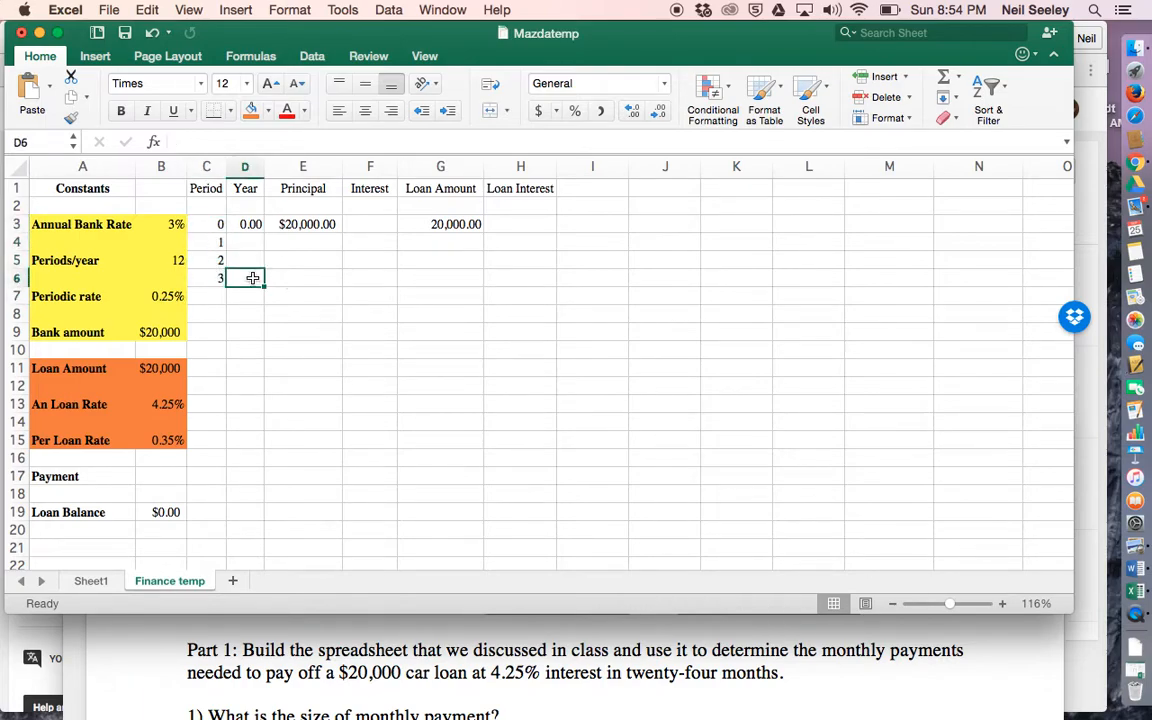
{"action": "left_click_drag", "start_coordinate": [203, 226], "coordinate": [205, 237]}
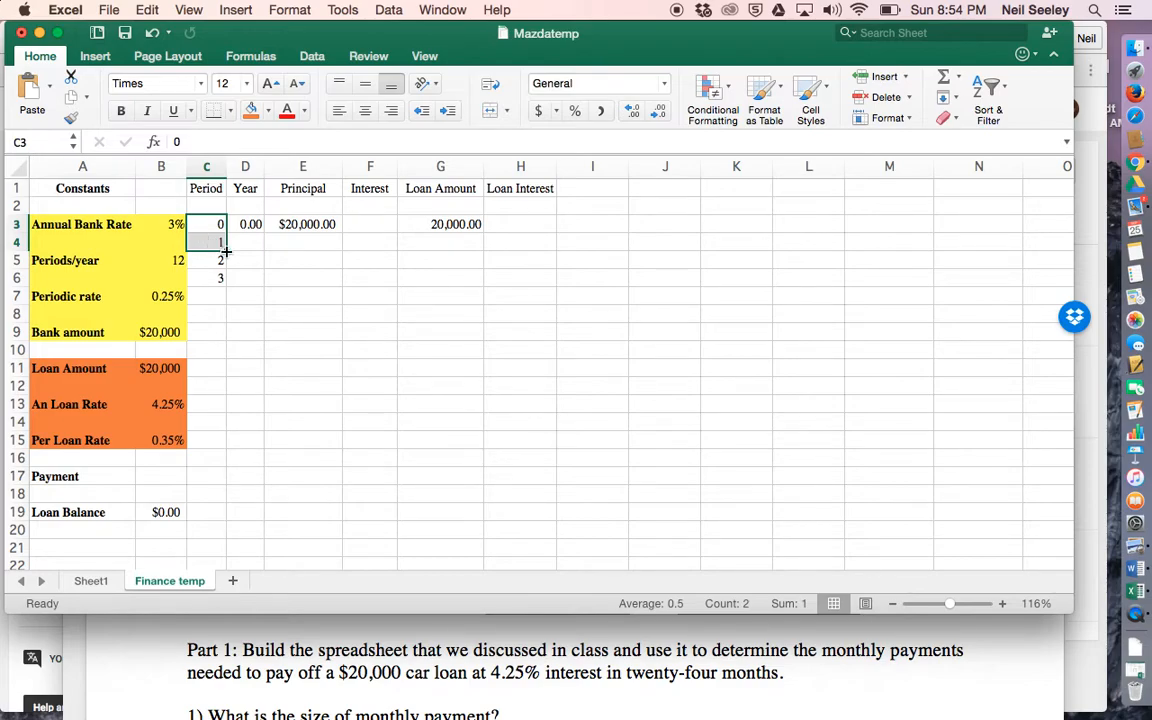
{"action": "left_click", "coordinate": [255, 278]}
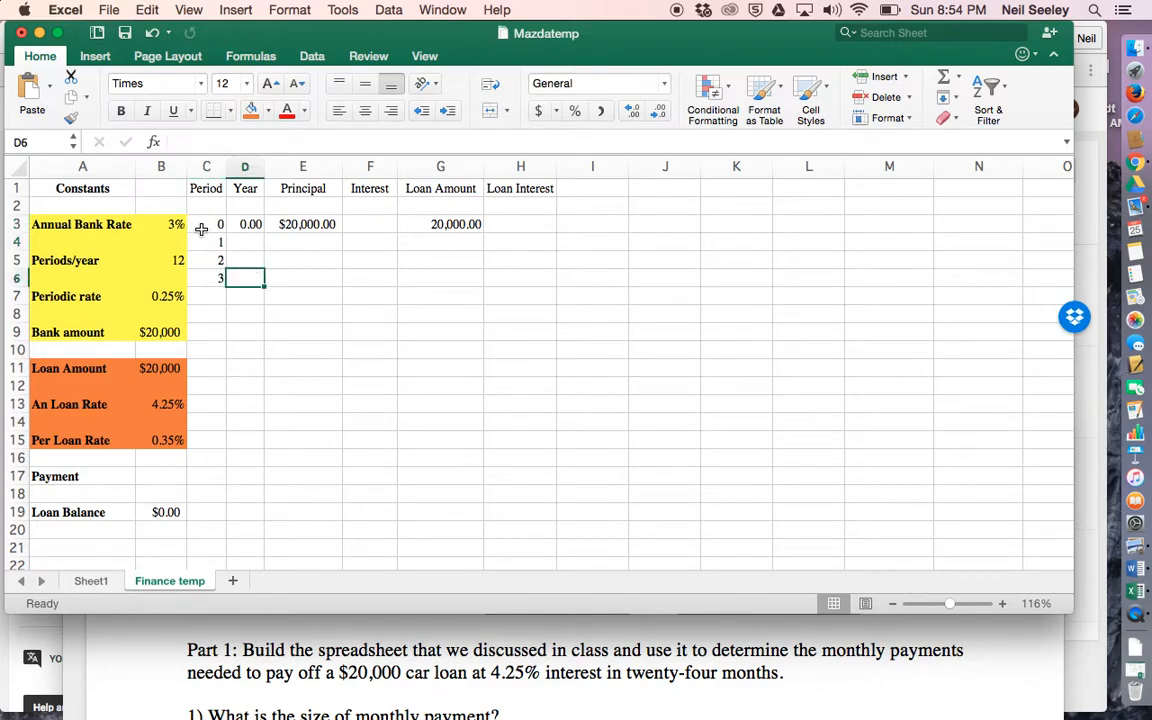
{"action": "left_click_drag", "start_coordinate": [203, 224], "coordinate": [214, 241]}
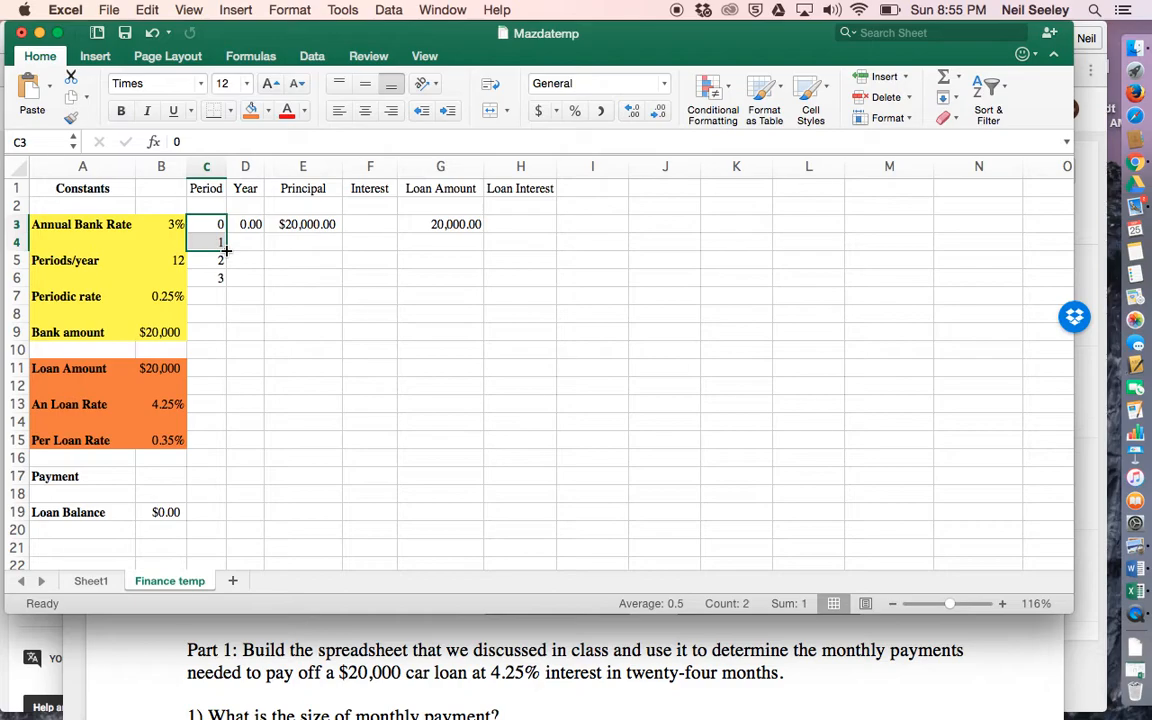
{"action": "left_click_drag", "start_coordinate": [227, 251], "coordinate": [222, 449]}
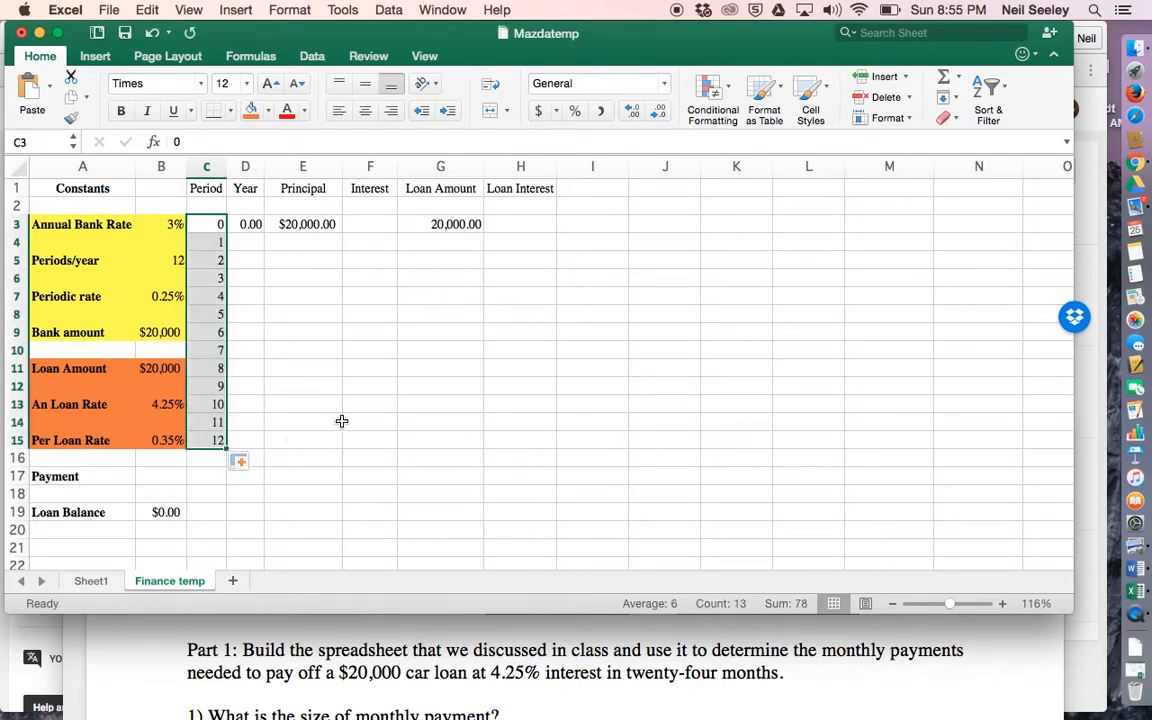
- Enter the formula =1/12+D3 in D4 to calculate the year for period 1
{"action": "left_click", "coordinate": [253, 249]}
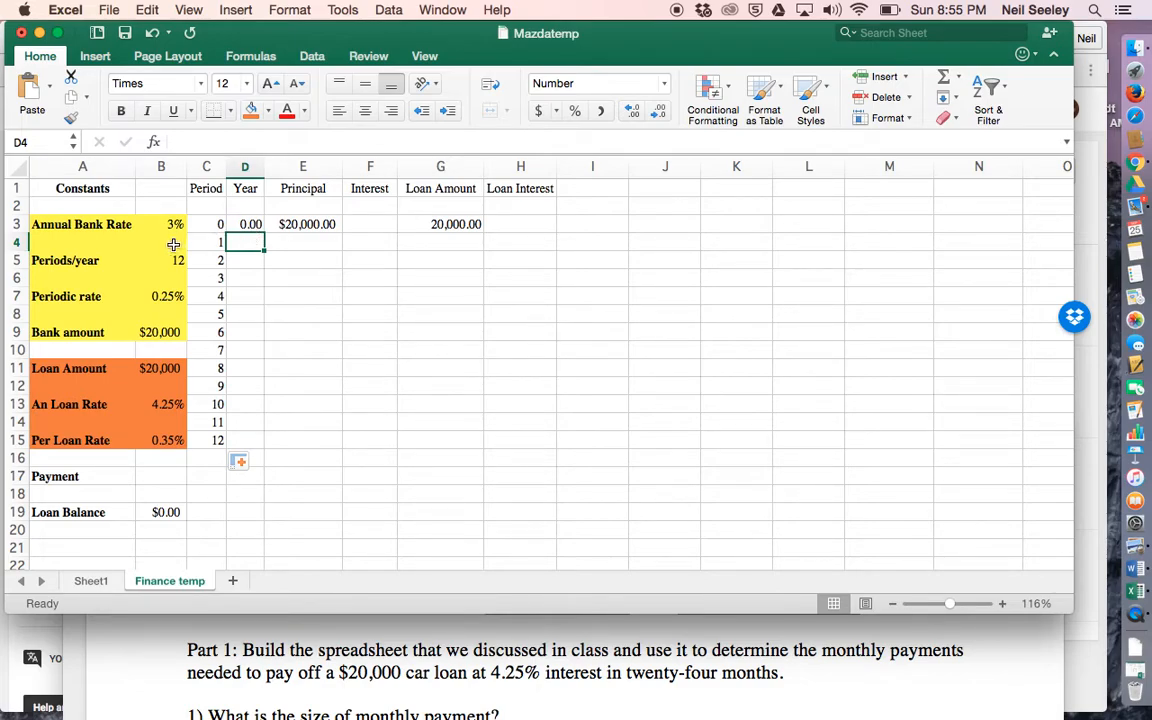
{"action": "left_click", "coordinate": [209, 241]}
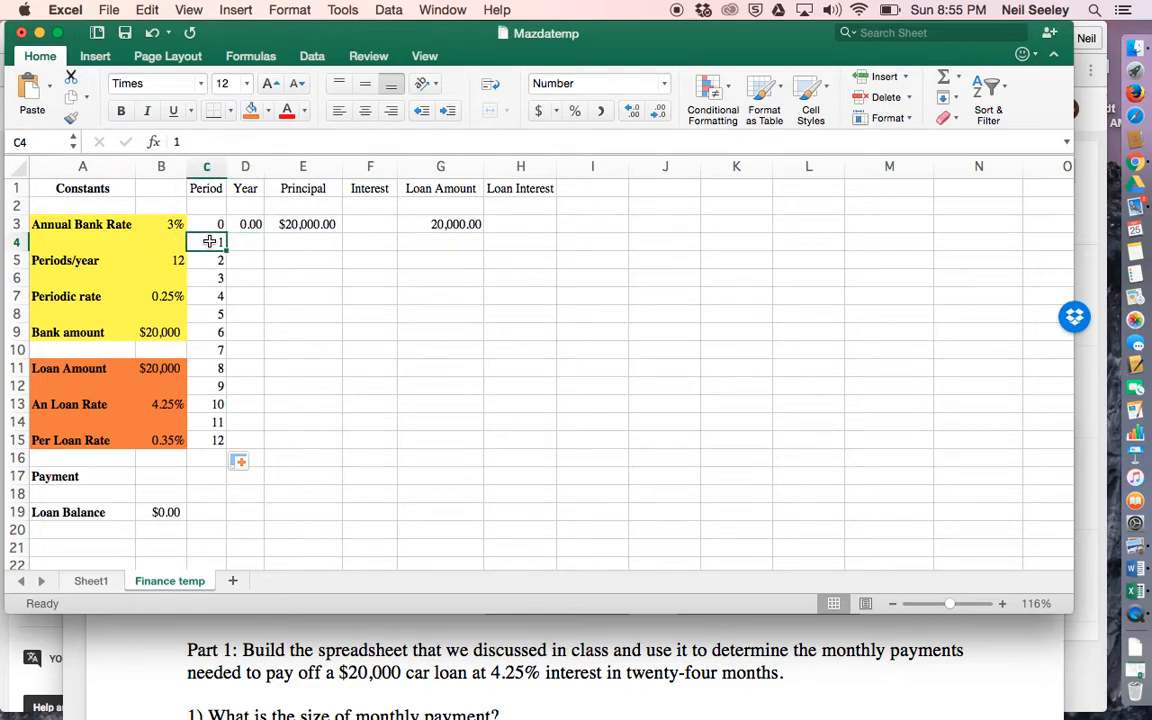
{"action": "left_click", "coordinate": [158, 260]}
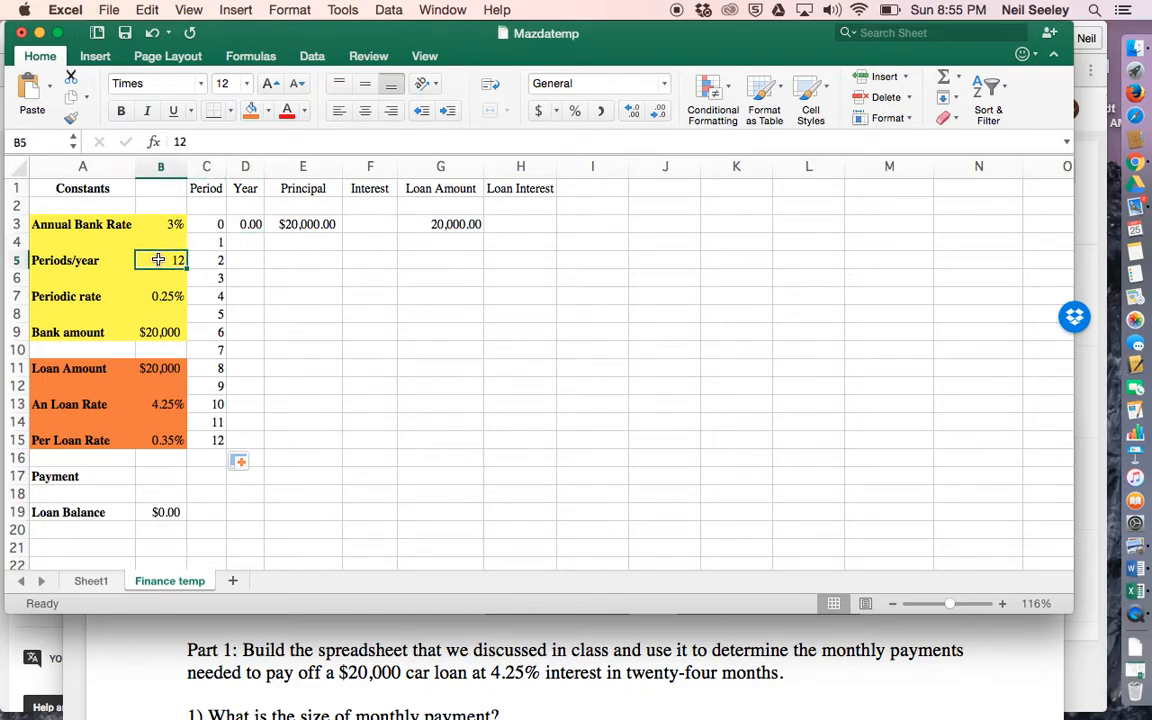
{"action": "left_click", "coordinate": [208, 241]}
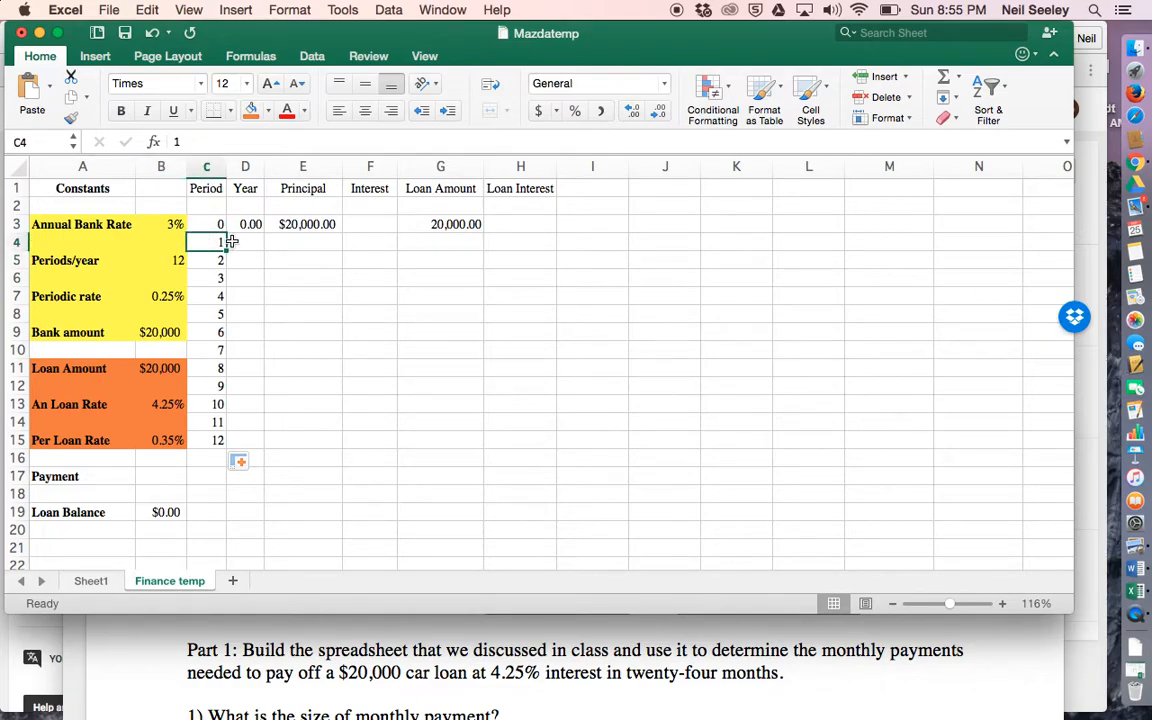
{"action": "left_click", "coordinate": [240, 242]}
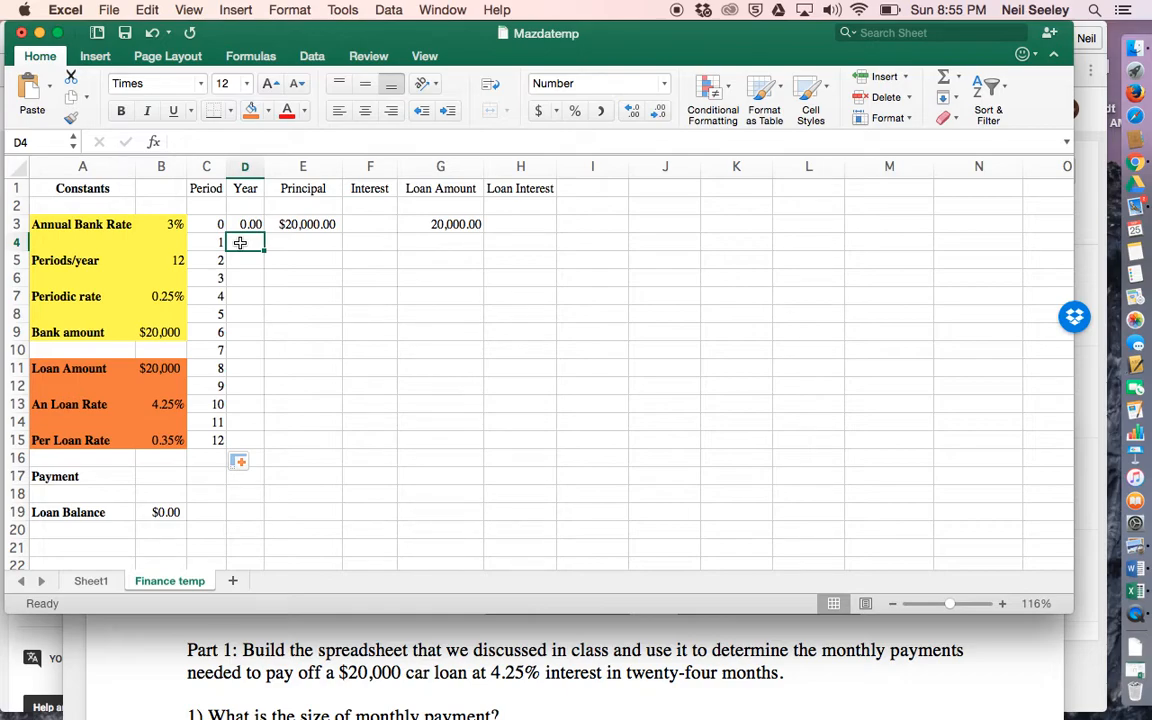
{"action": "type", "text": "="}
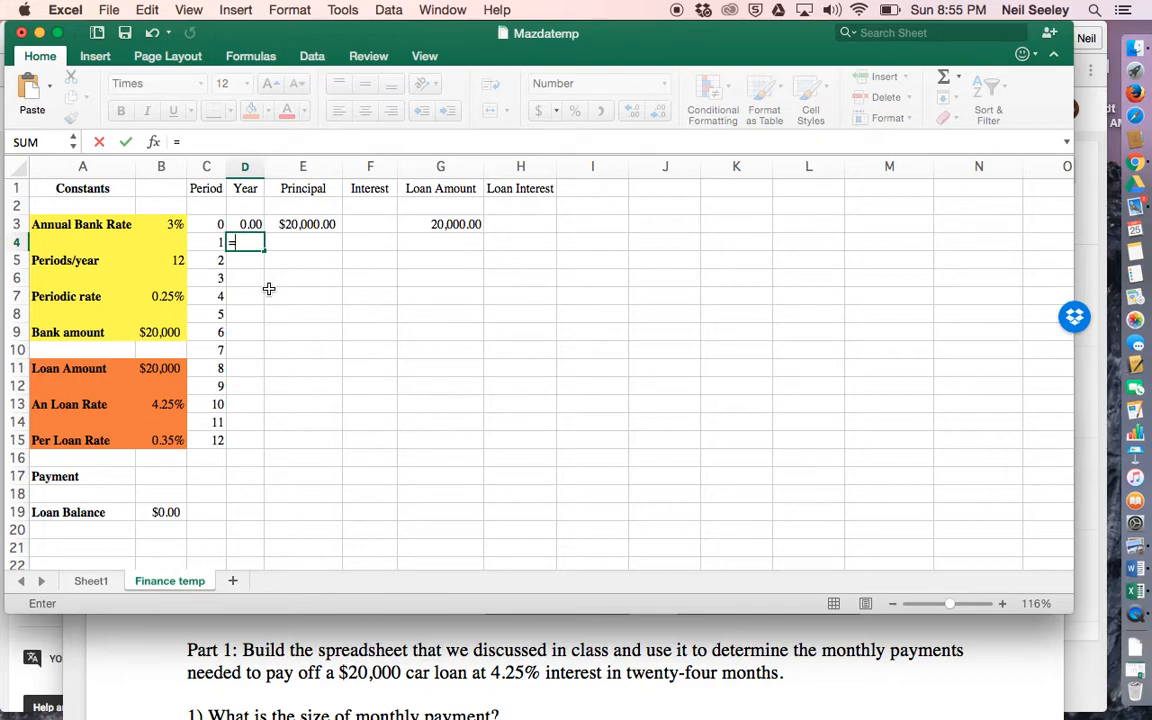
{"action": "type", "text": "1/12"}
{"action": "type", "text": "+"}
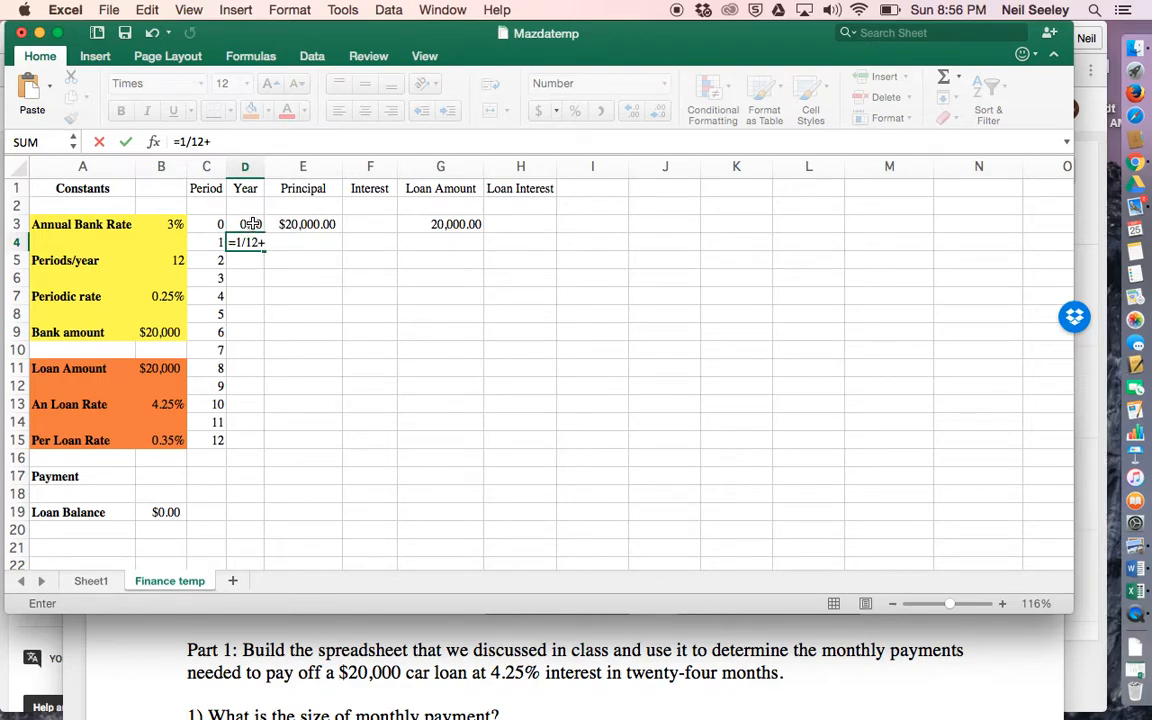
{"action": "left_click", "coordinate": [253, 224]}
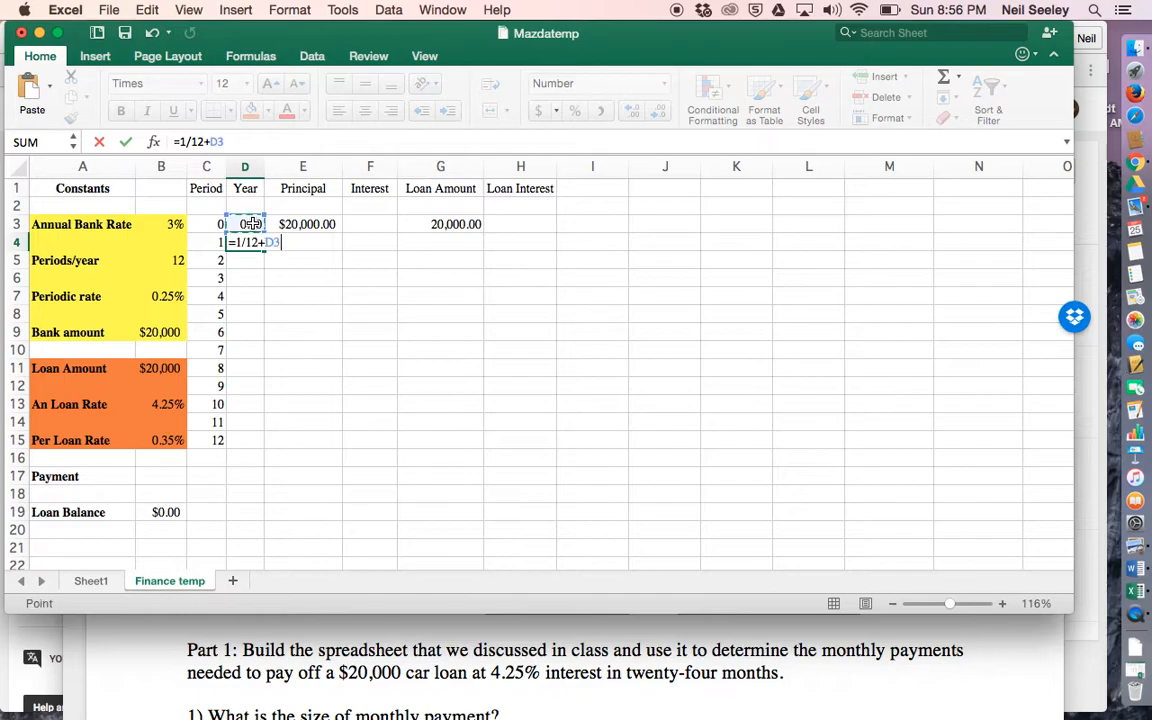
{"action": "key", "text": "Return"}
- Compare the year formula in D4 with the starting value in D3 that it refers to
{"action": "left_click", "coordinate": [245, 242]}
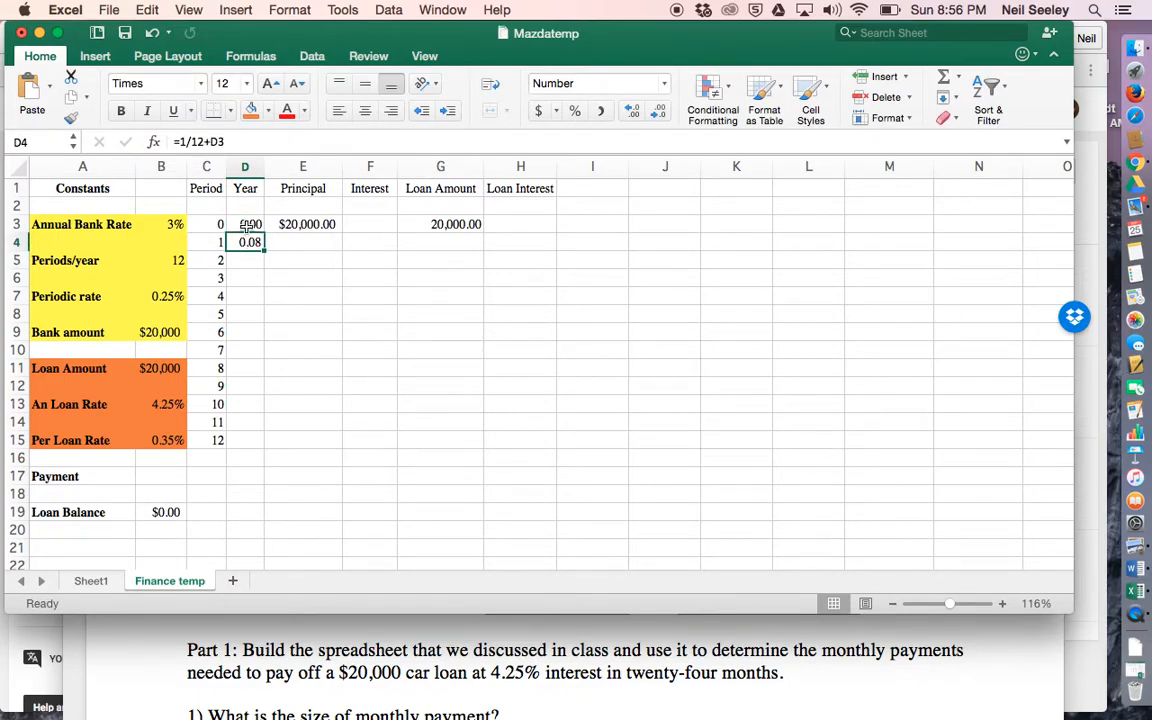
{"action": "left_click", "coordinate": [245, 231]}
{"action": "left_click", "coordinate": [247, 242]}
{"action": "left_click", "coordinate": [242, 227]}
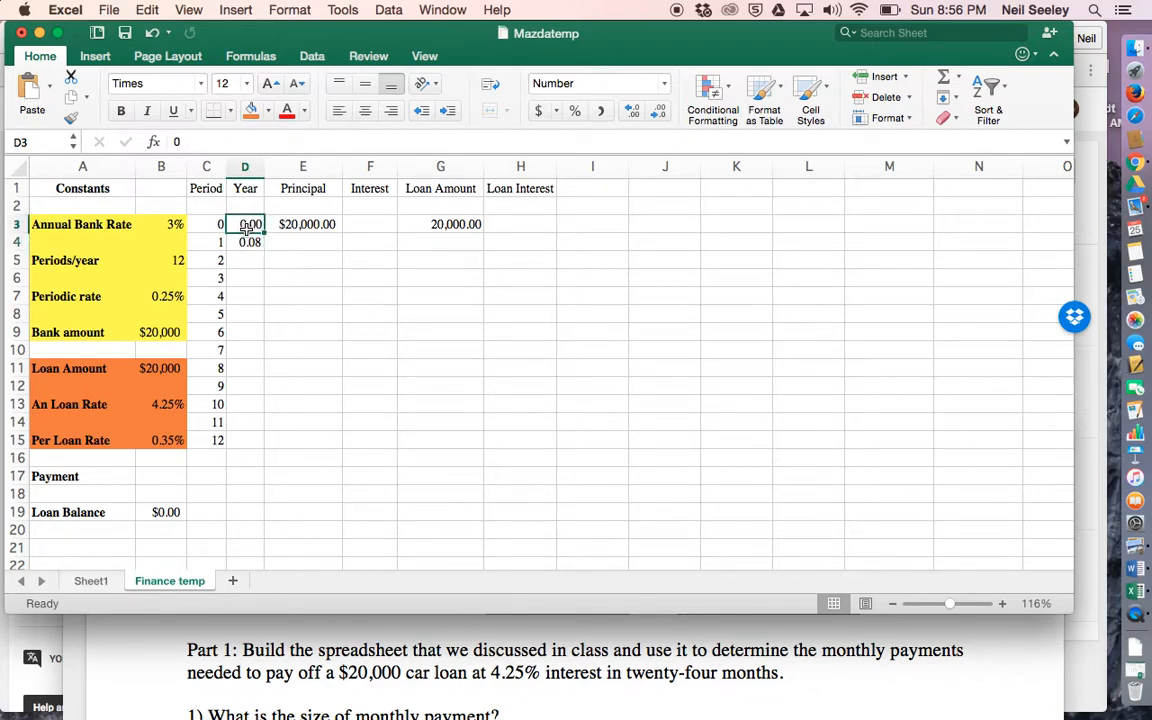
{"action": "left_click", "coordinate": [245, 242]}
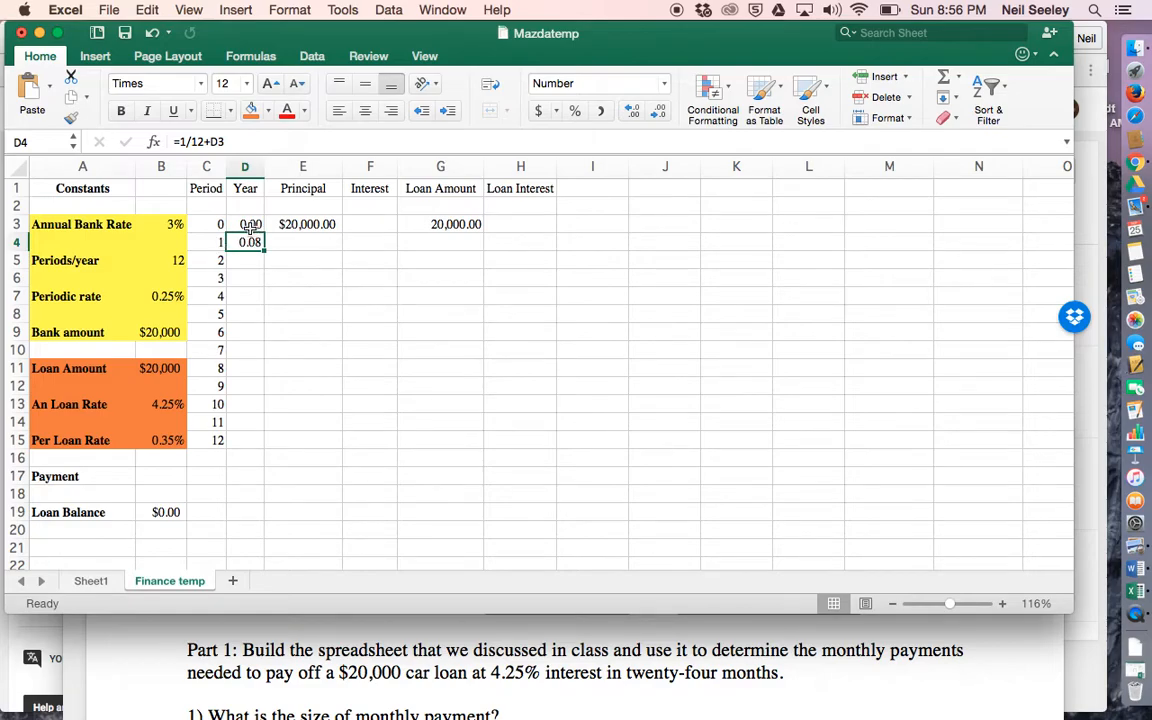
{"action": "left_click", "coordinate": [247, 225]}
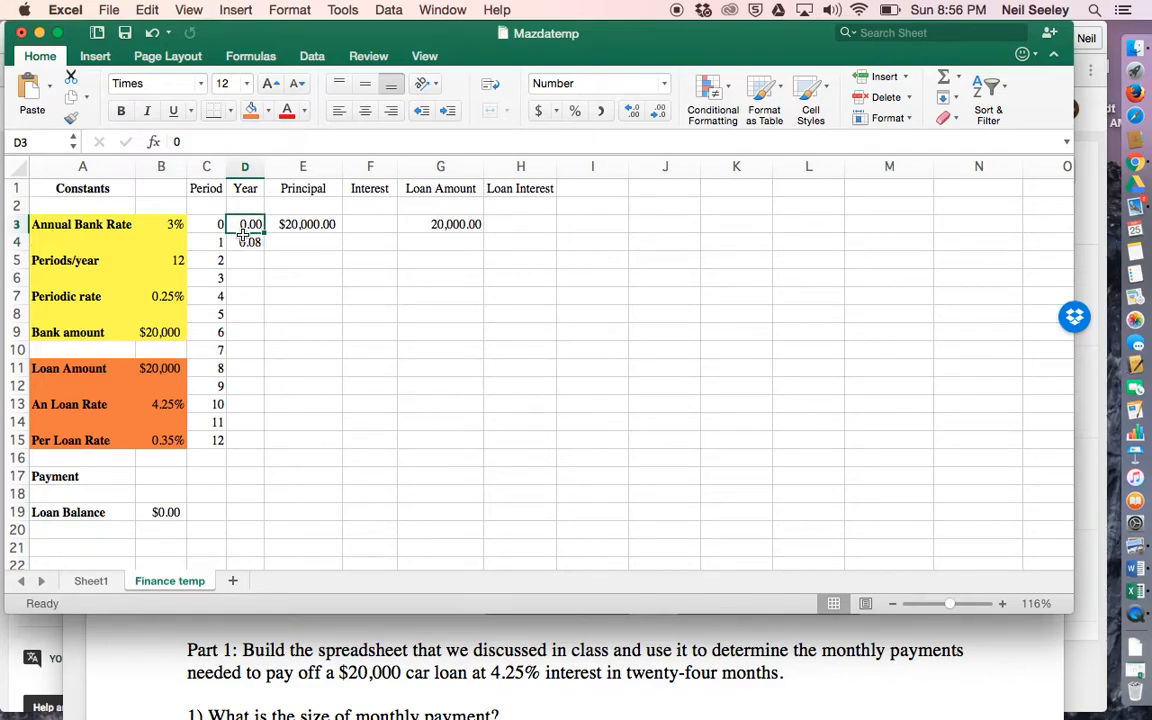
{"action": "left_click", "coordinate": [243, 239]}
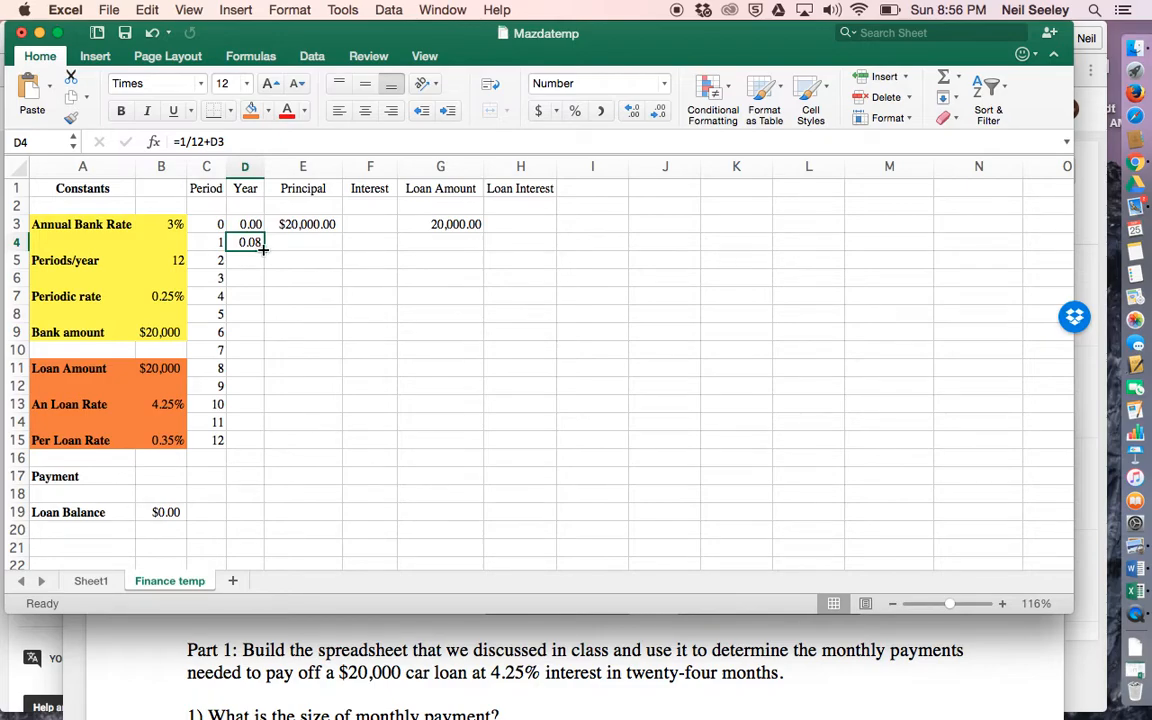
- Fill the year formula from D4 down to D15 so that every period through 12 has a year value
{"action": "left_click_drag", "start_coordinate": [263, 249], "coordinate": [262, 441]}
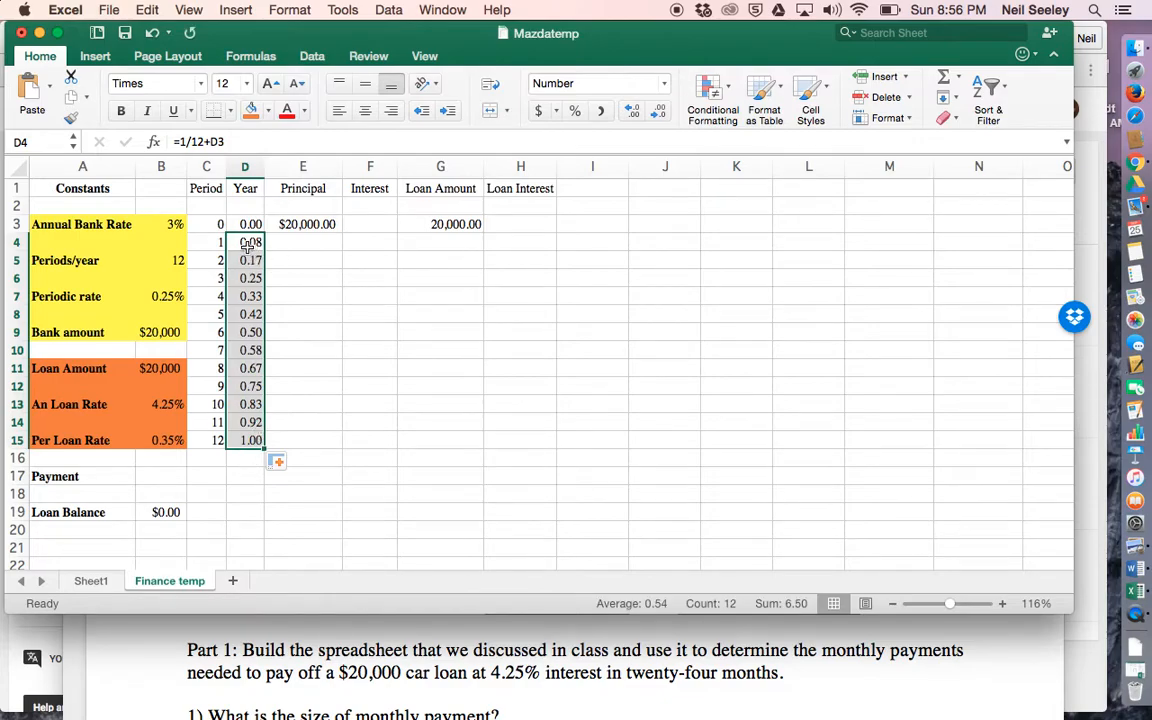
- Examine the copied year formulas one by one from D4 down to D15 to see how the cell reference shifts
{"action": "left_click", "coordinate": [248, 244]}
{"action": "key", "text": "Down"}
{"action": "key", "text": "Down"}
{"action": "key", "text": "Down"}
{"action": "key", "text": "Down"}
{"action": "key", "text": "Down"}
{"action": "key", "text": "Down"}
{"action": "key", "text": "Down"}
{"action": "key", "text": "Down"}
{"action": "key", "text": "Down"}
{"action": "key", "text": "Down"}
{"action": "key", "text": "Down"}
{"action": "key", "text": "Down"}
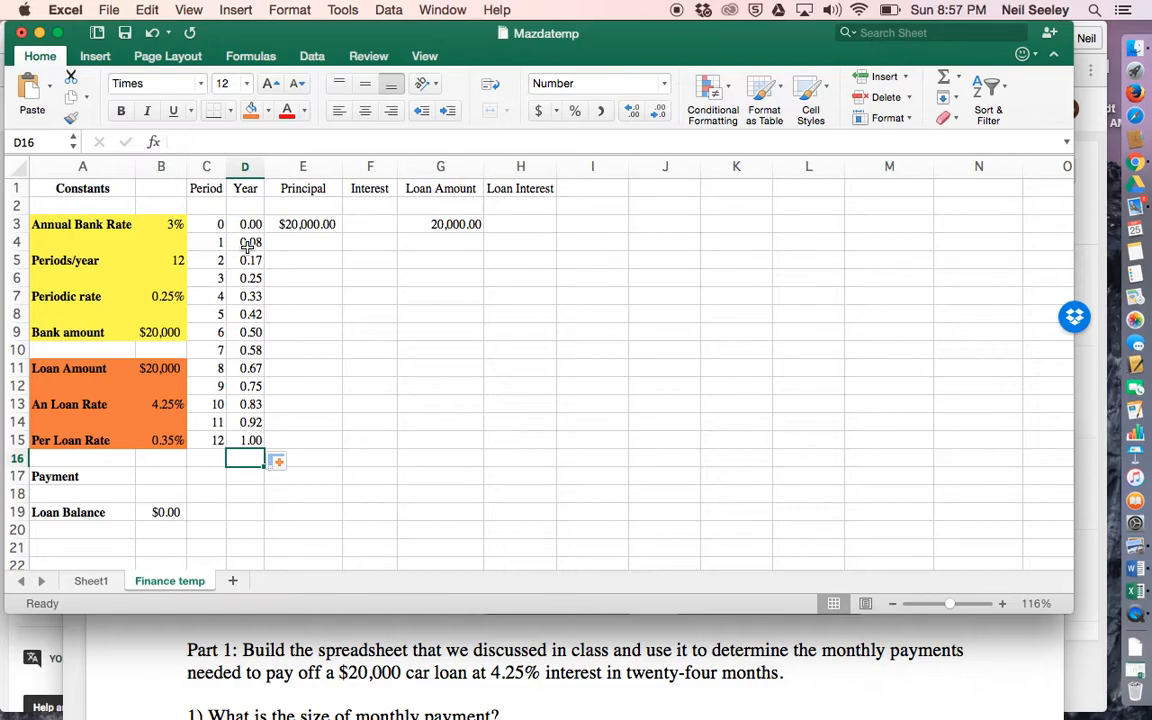
{"action": "key", "text": "Up"}
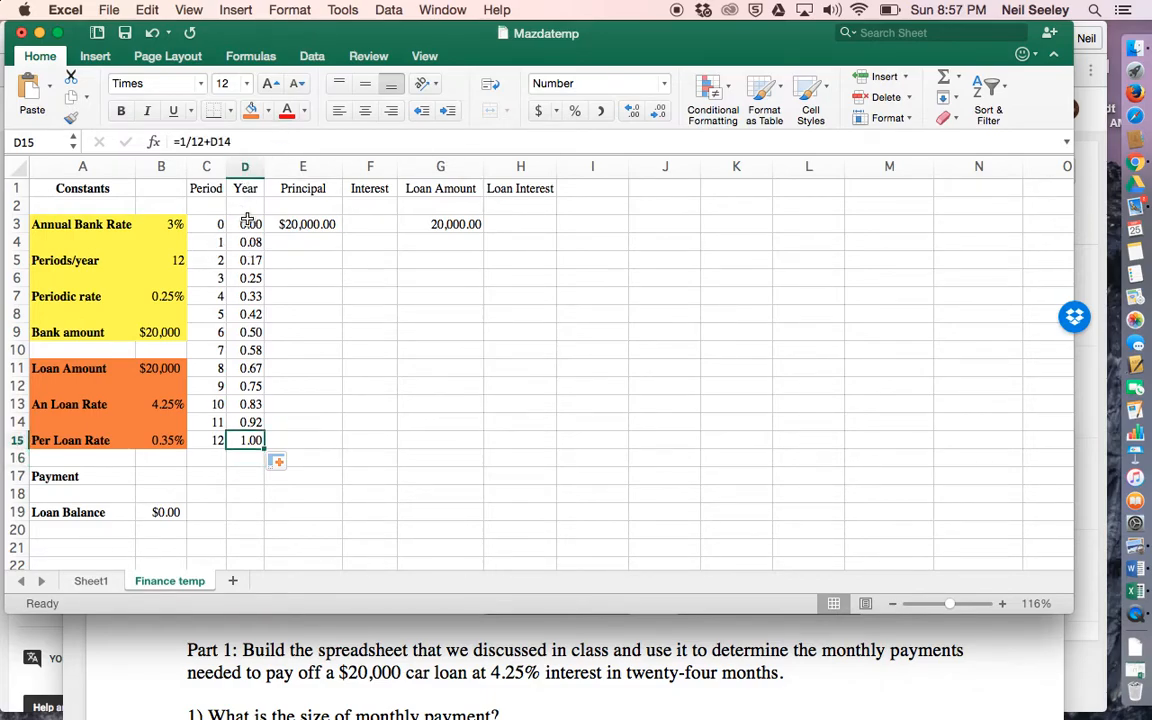
- Compare the first and last Year entries with period 12 in C15, and open the D4 formula for editing at its divisor
{"action": "left_click", "coordinate": [247, 224]}
{"action": "left_click", "coordinate": [247, 242]}
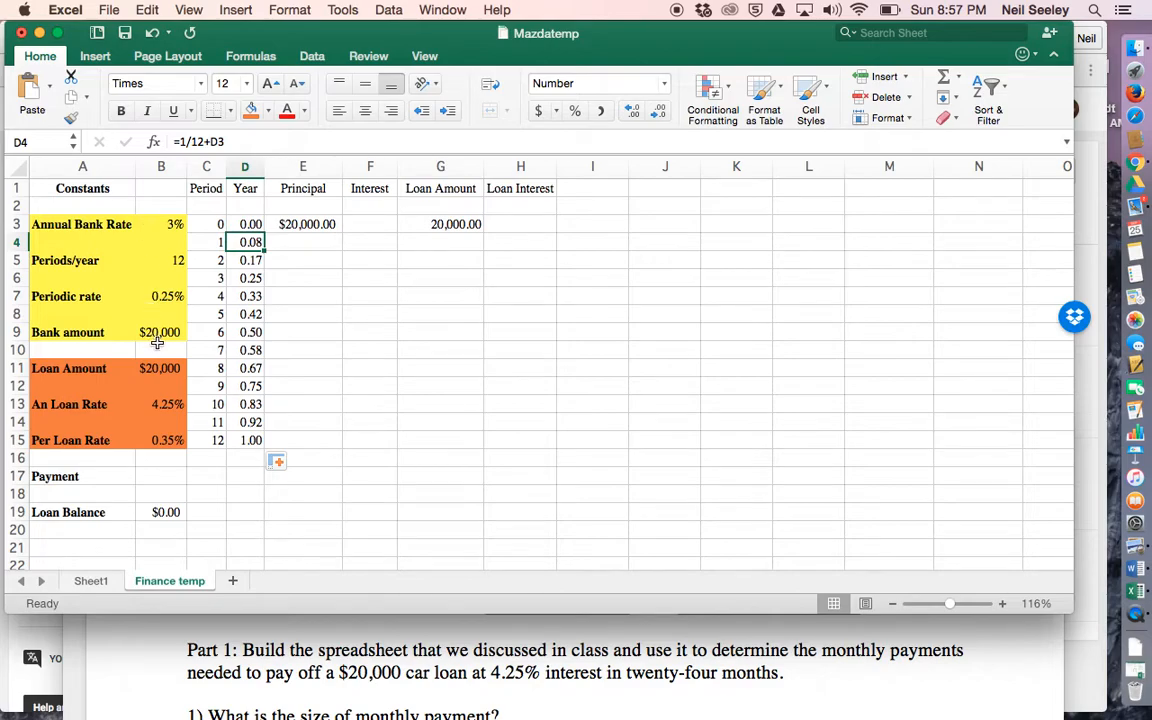
{"action": "left_click", "coordinate": [236, 440]}
{"action": "left_click", "coordinate": [214, 440]}
{"action": "left_click", "coordinate": [241, 243]}
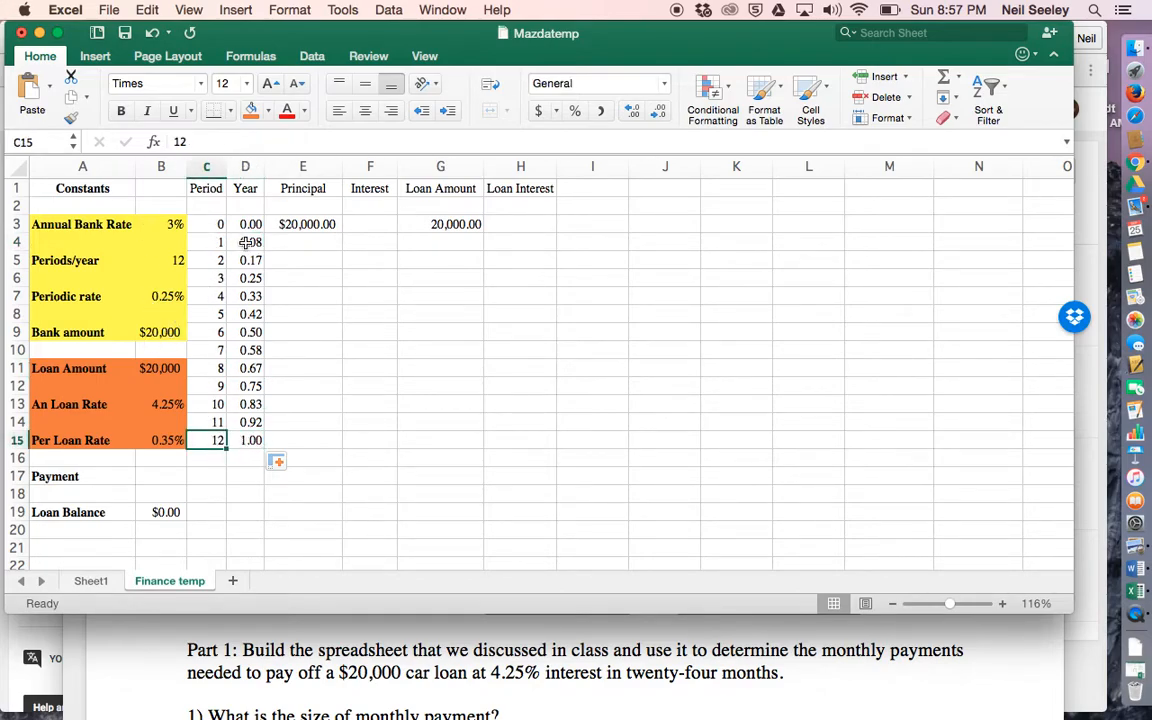
{"action": "left_click", "coordinate": [199, 142]}
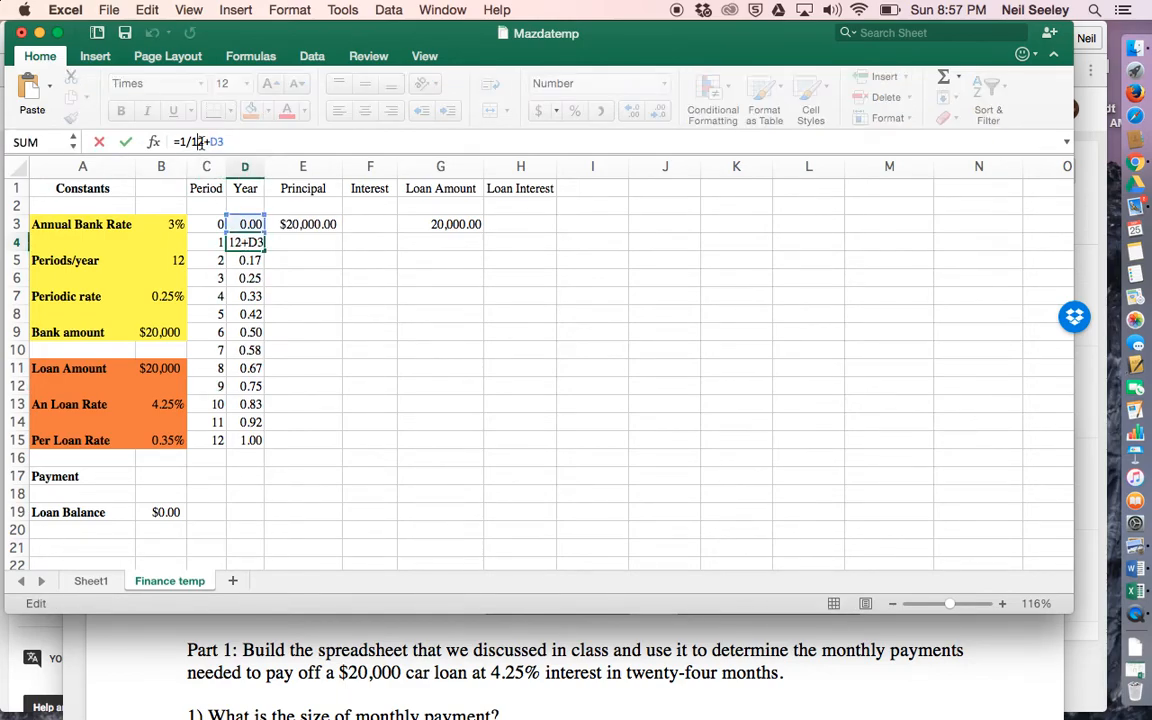